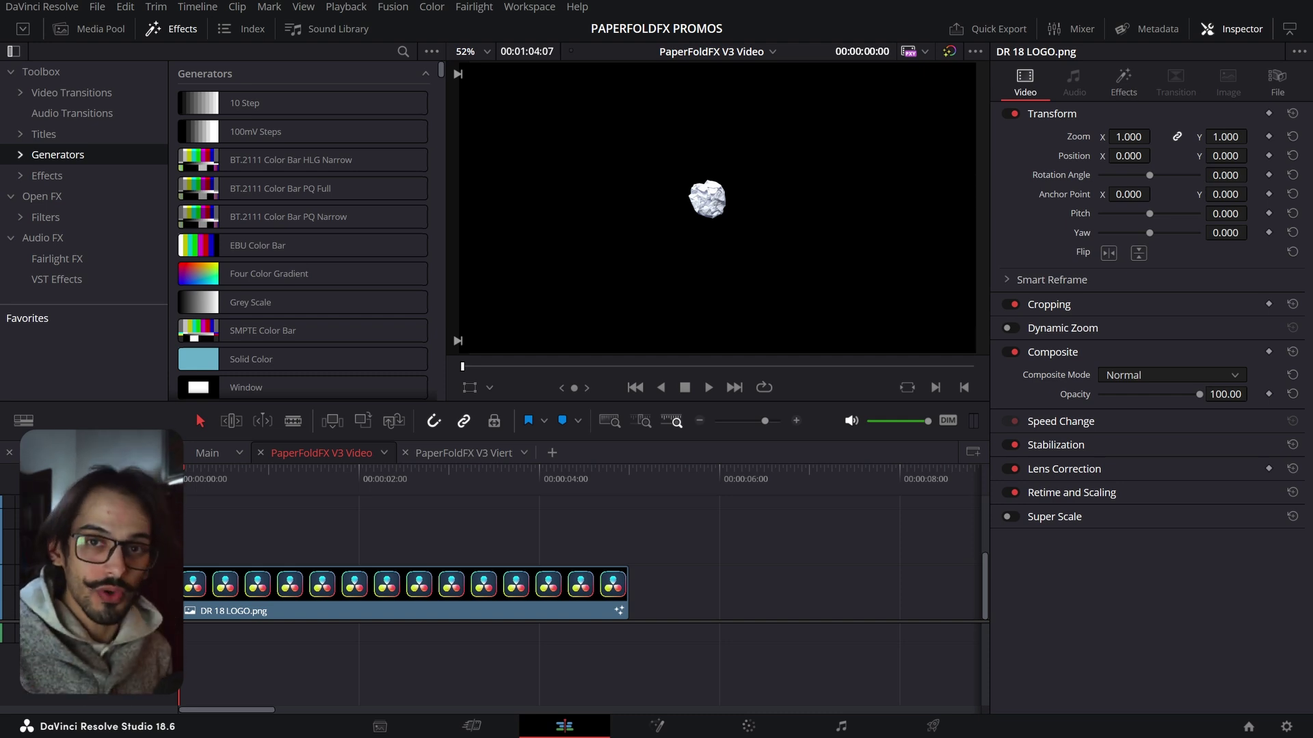
Step: On the Fusion page, reveal the disk folder of the CE - Lower Third 1 title from the Edit templates
click(647, 733)
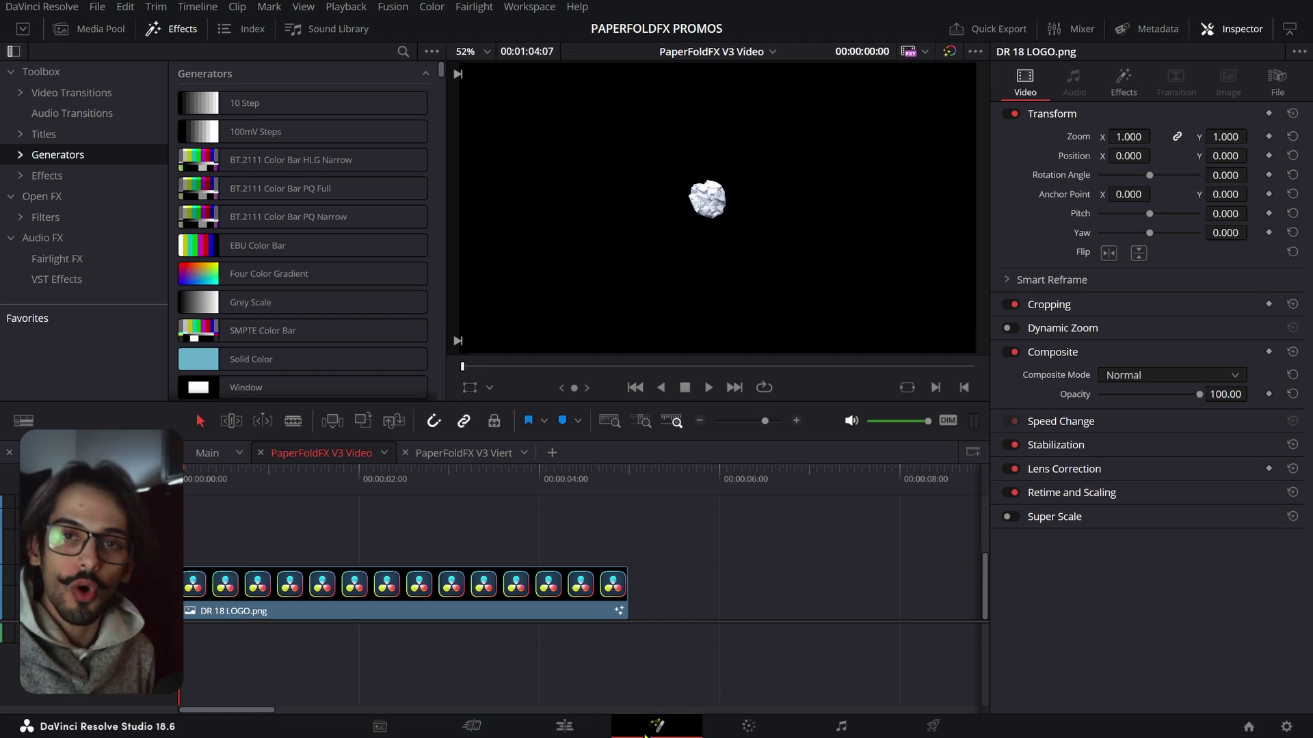
click(173, 31)
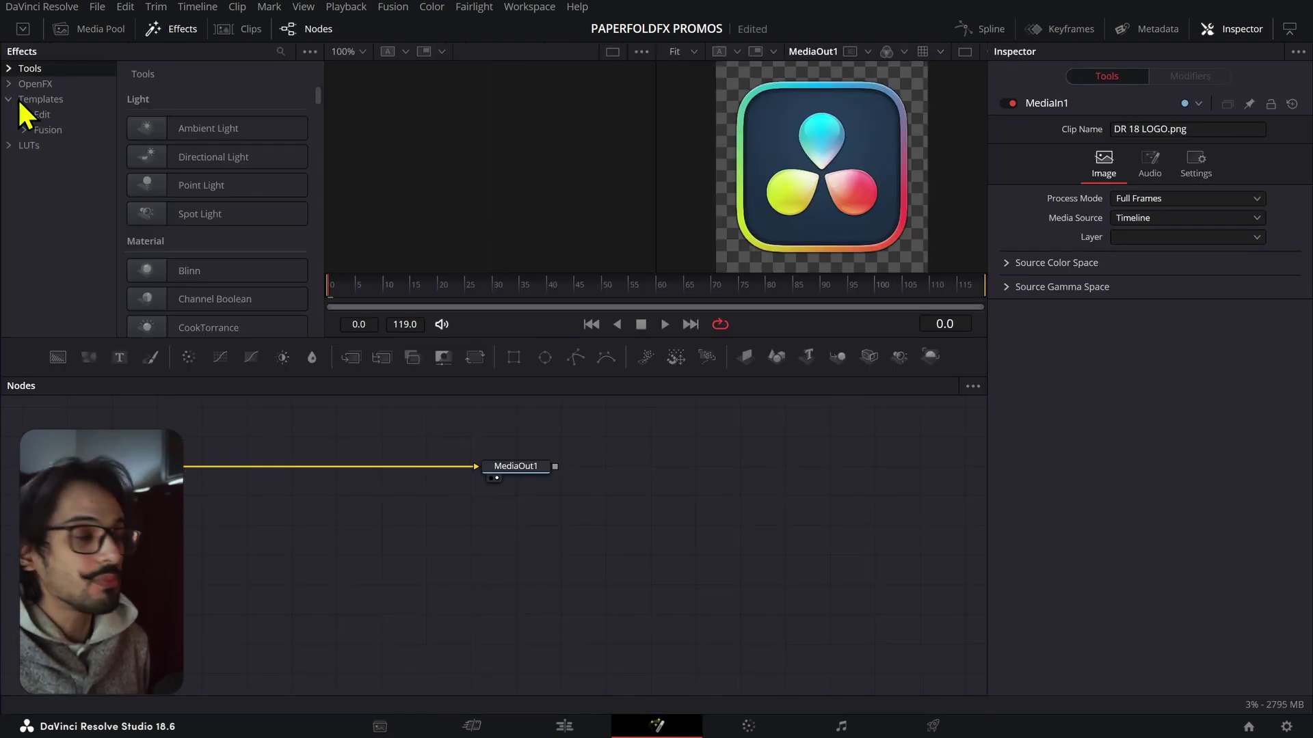
click(24, 114)
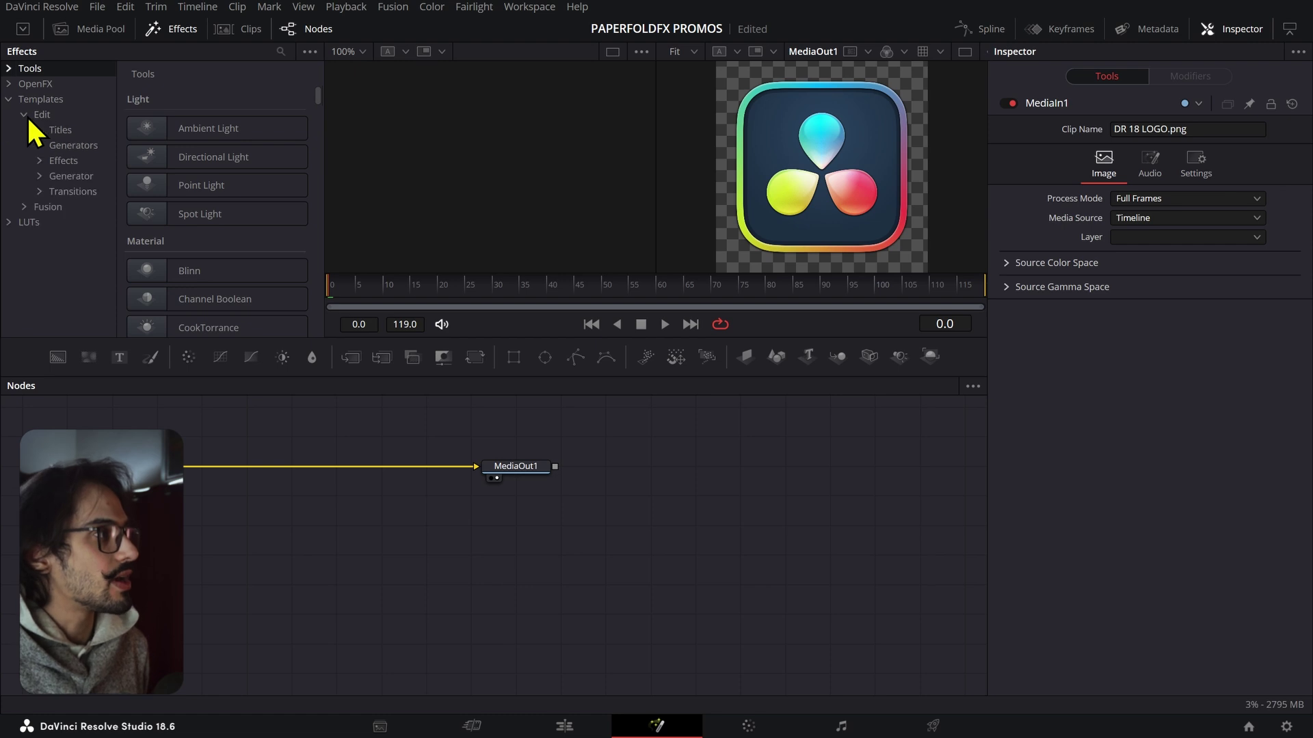
click(62, 130)
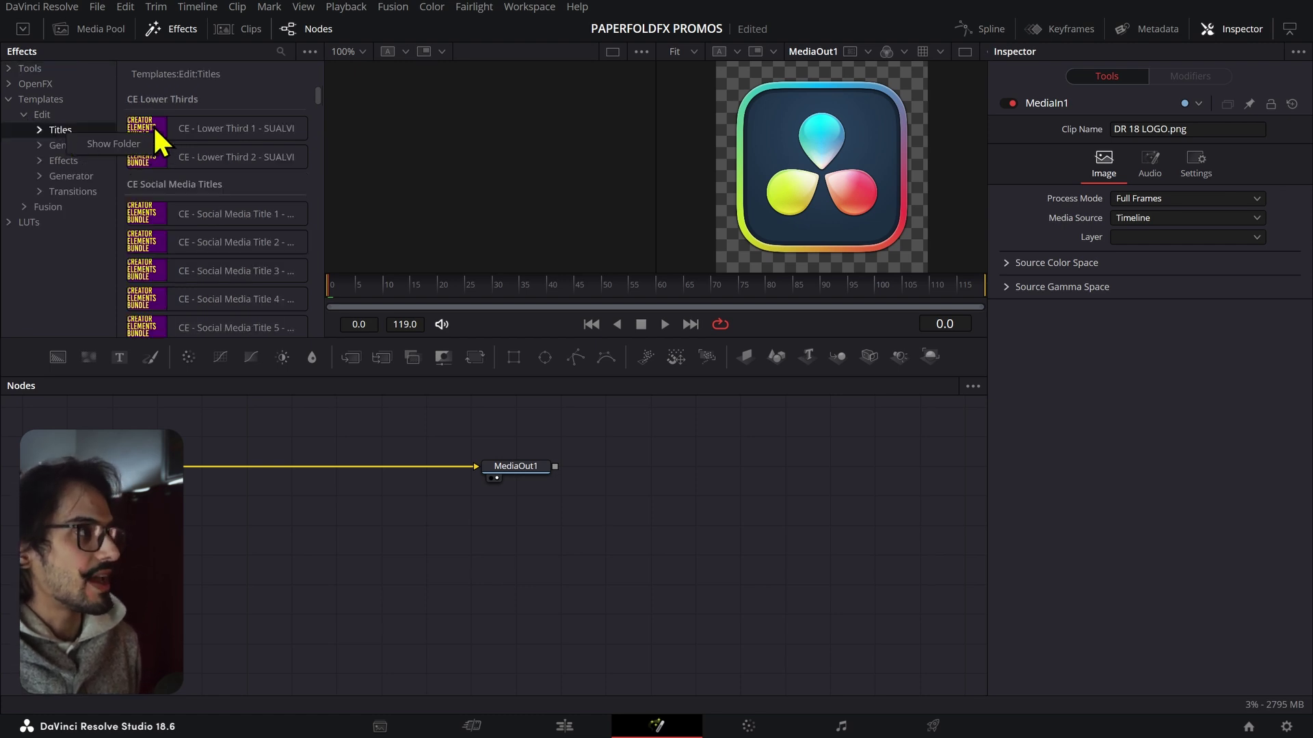
click(250, 126)
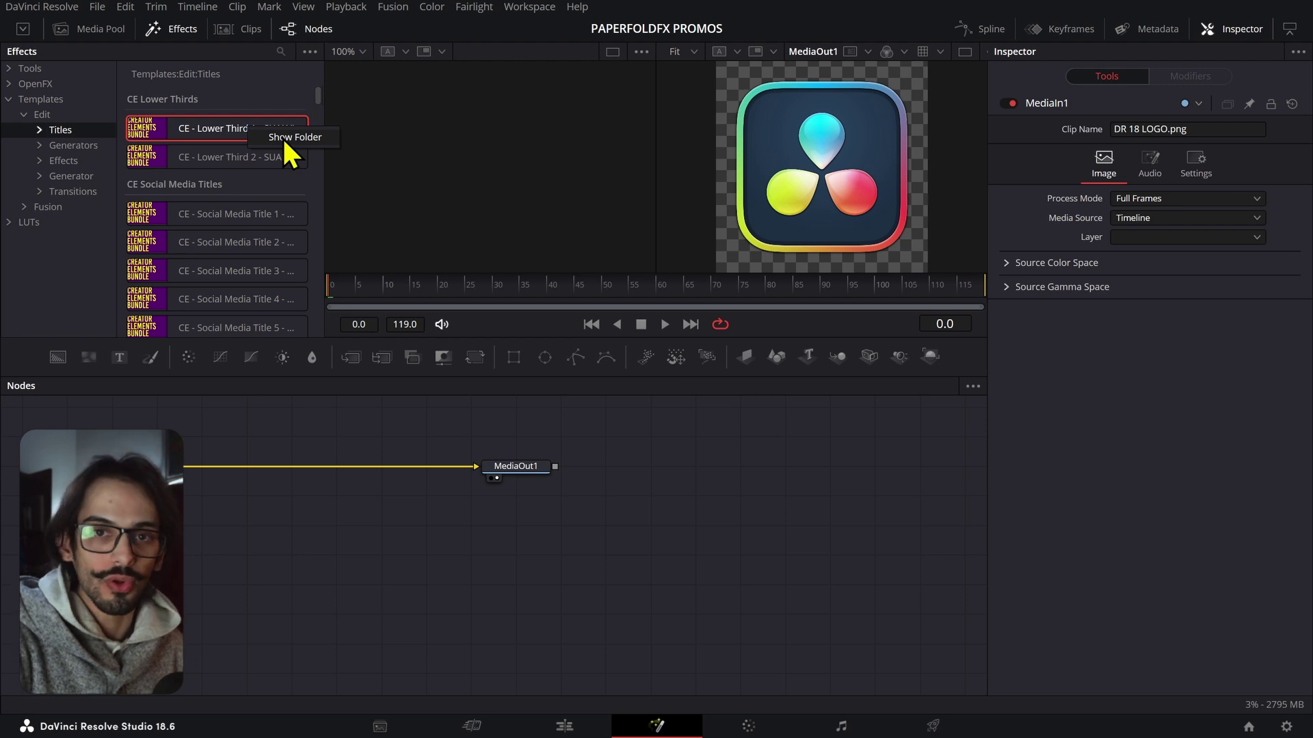
click(284, 137)
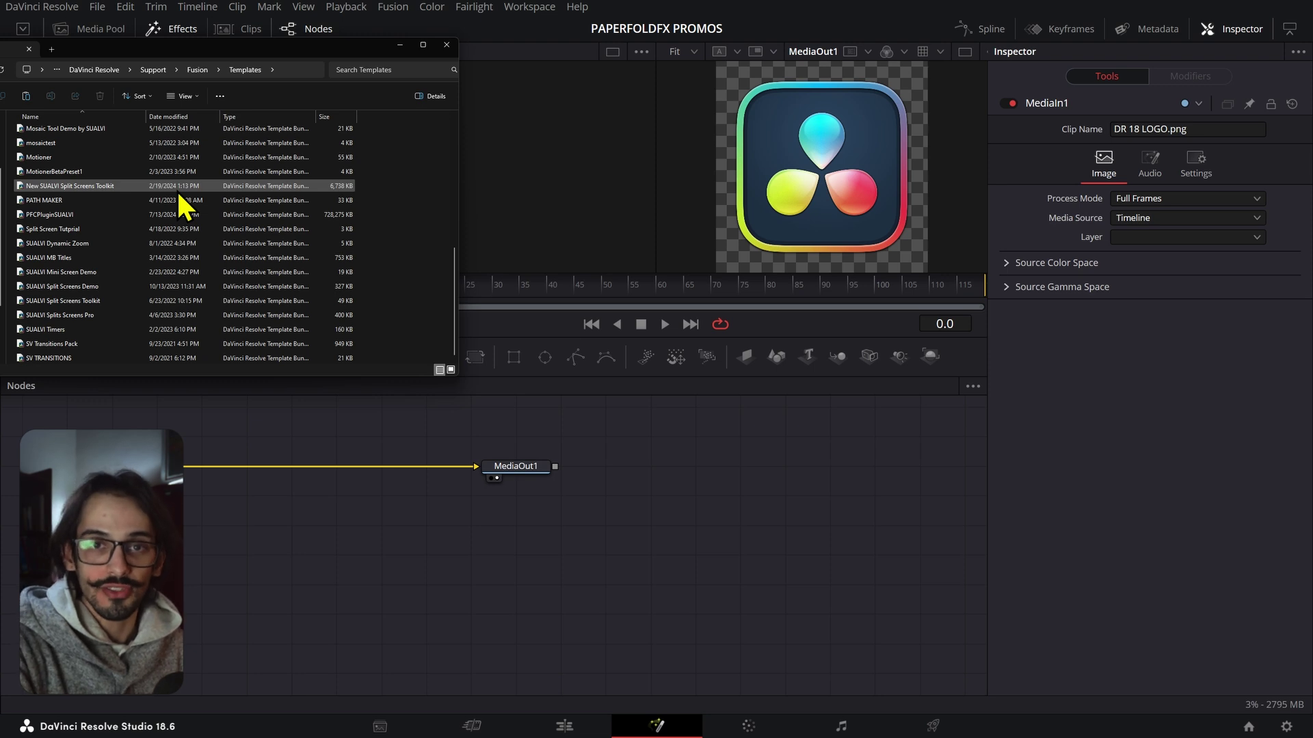
Step: Close the Templates folder, decline overwriting the PFCPluginSUALVI bundle, and return to the Edit page
click(119, 231)
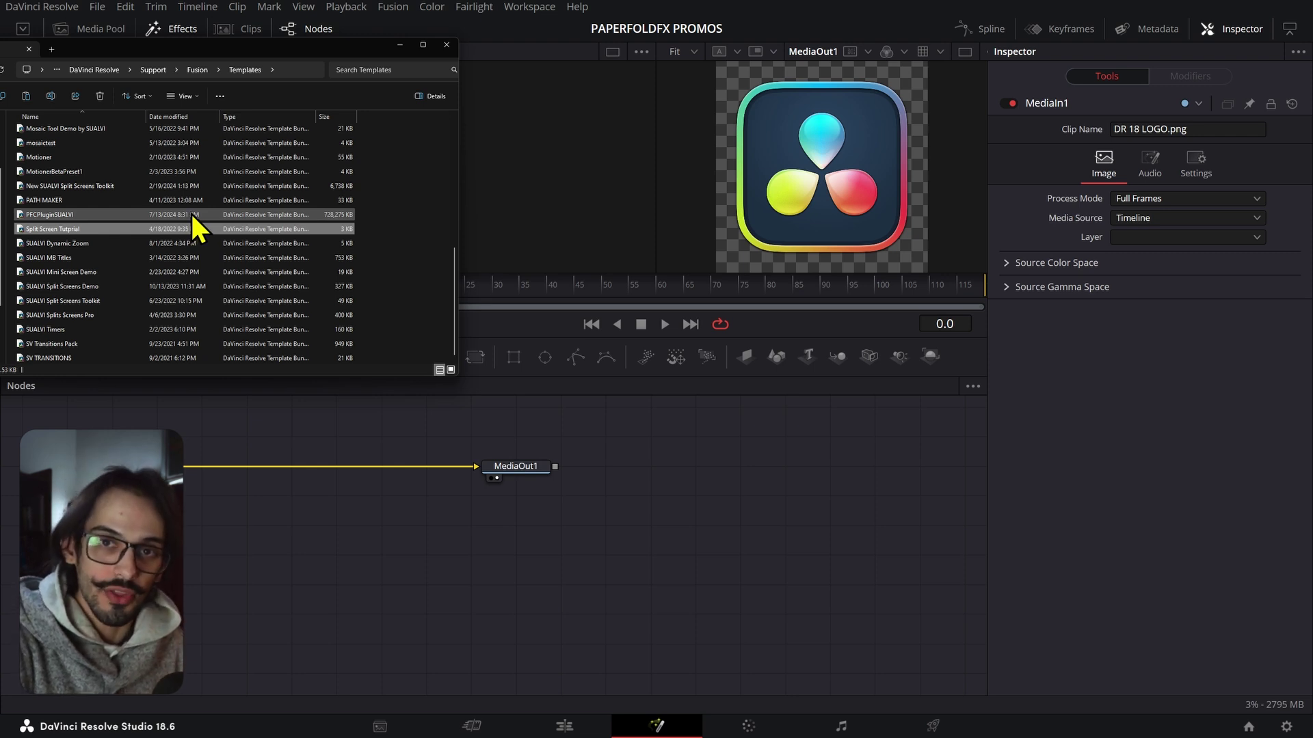
click(446, 44)
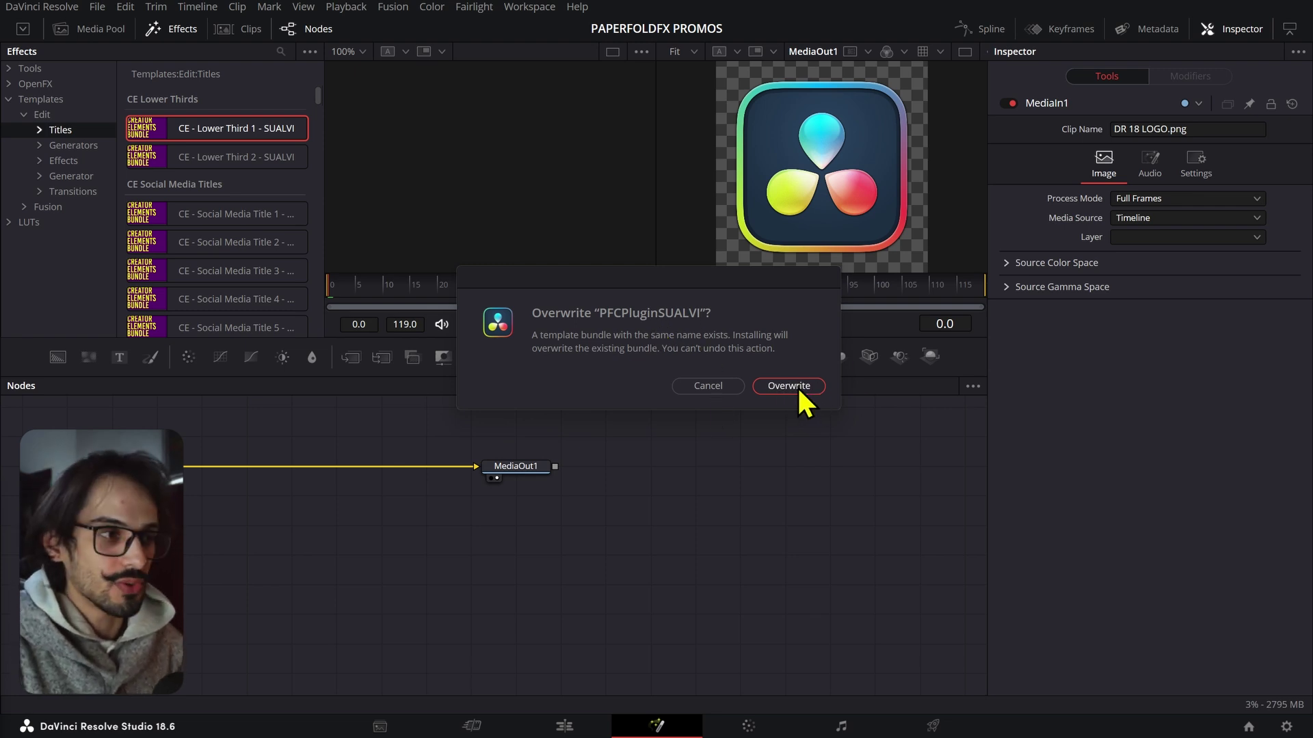
click(731, 384)
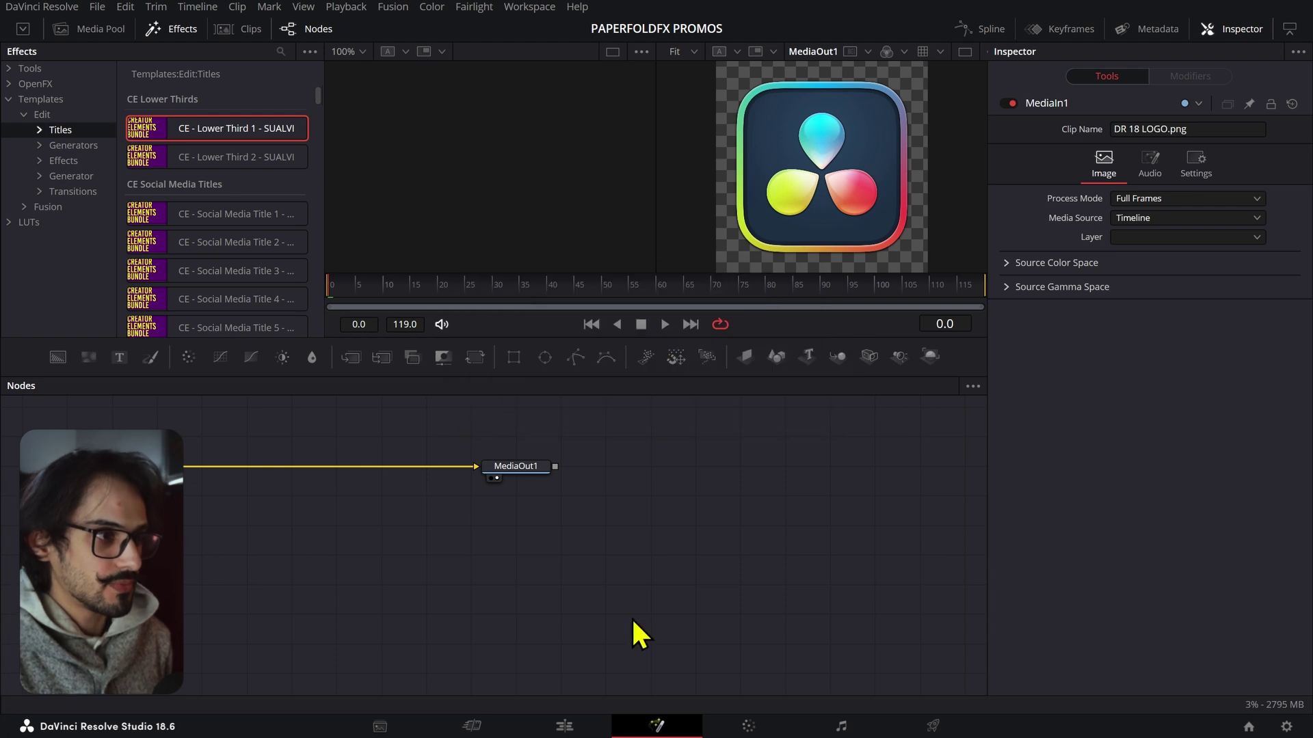
click(581, 729)
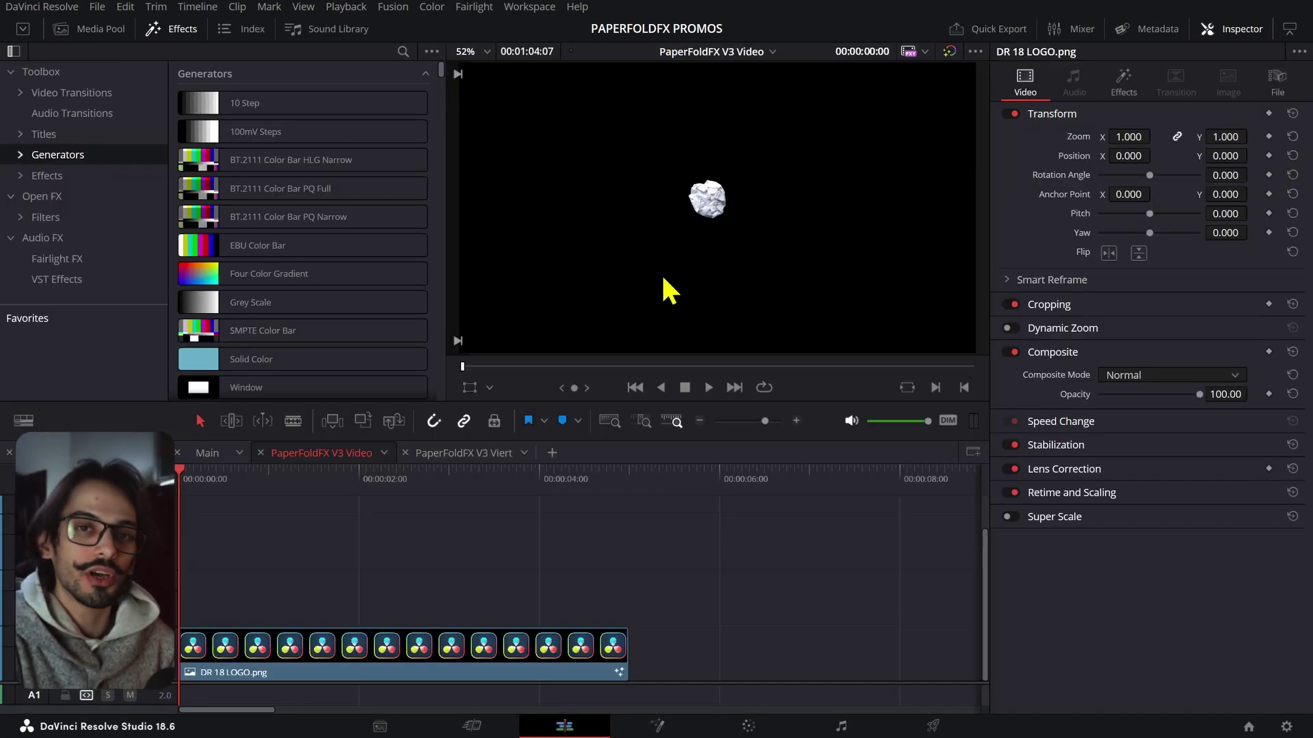
Step: Turn off the In animation in the DR 18 LOGO.png clip's Paper Fold Collage effect and play the clip
click(388, 646)
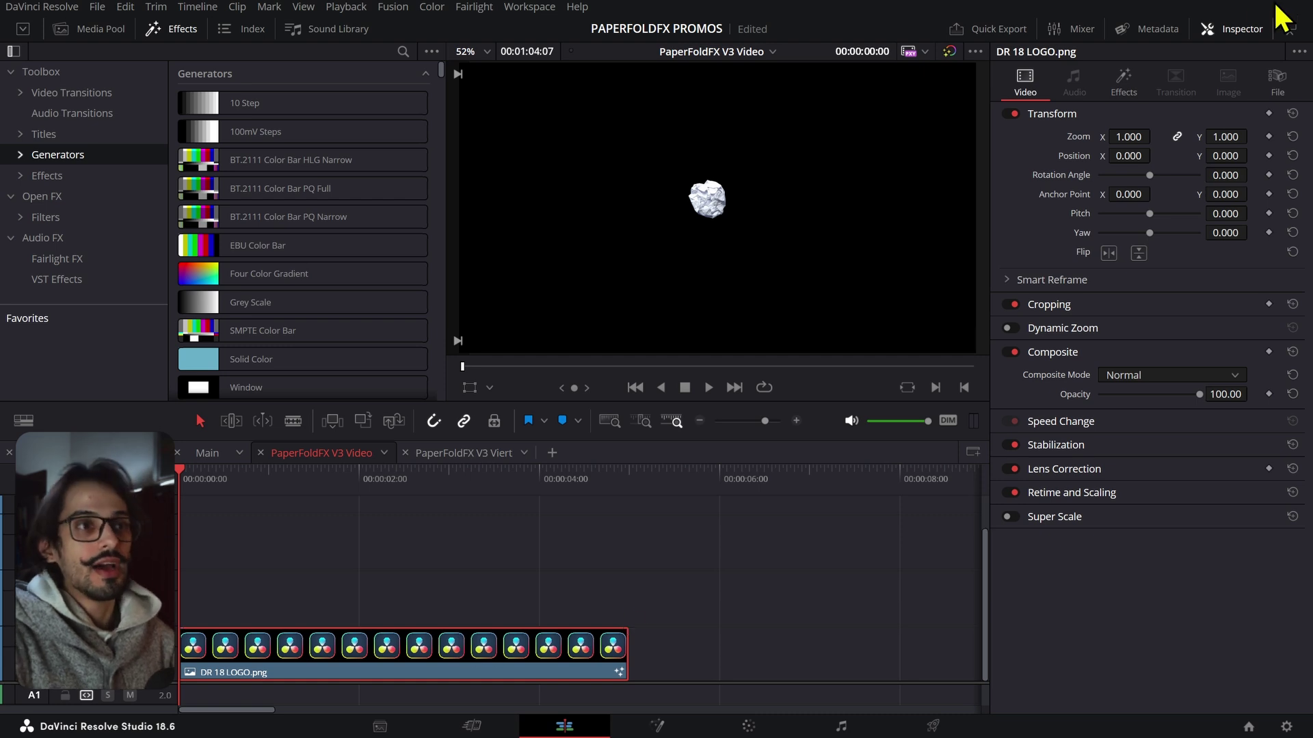
click(1135, 88)
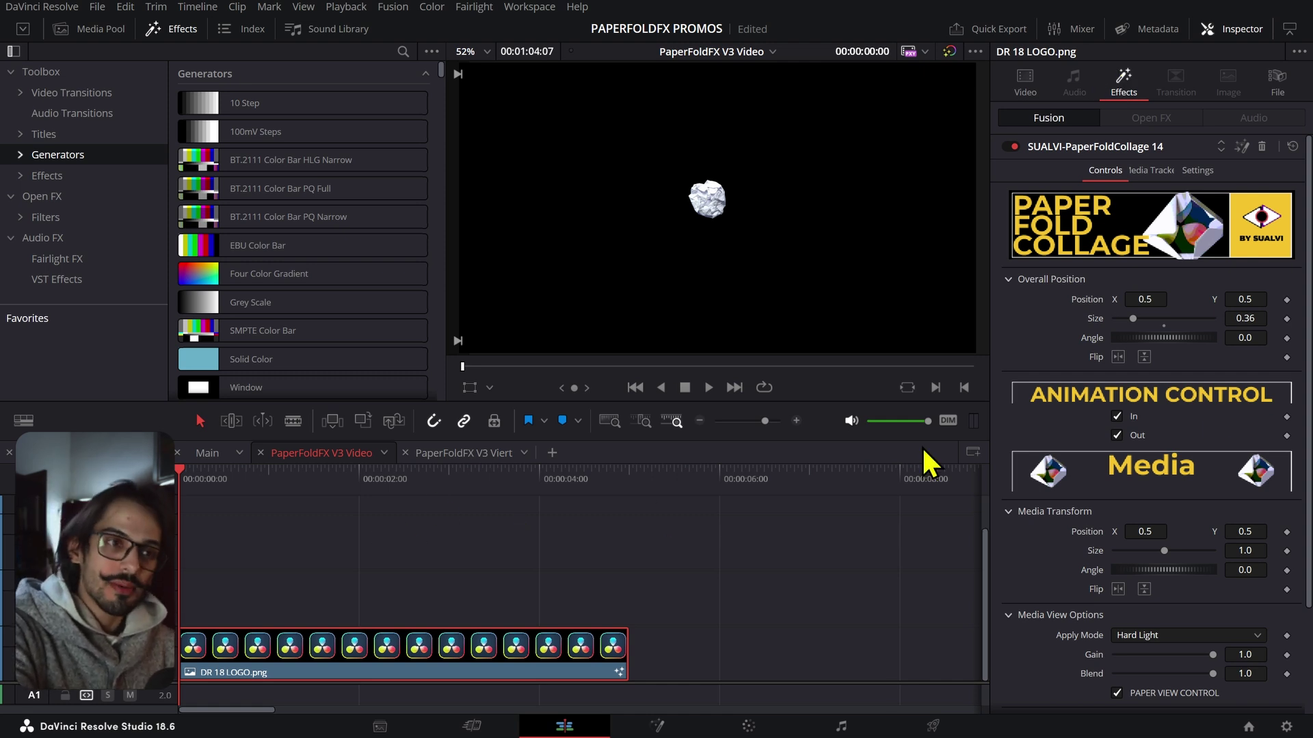
click(1133, 421)
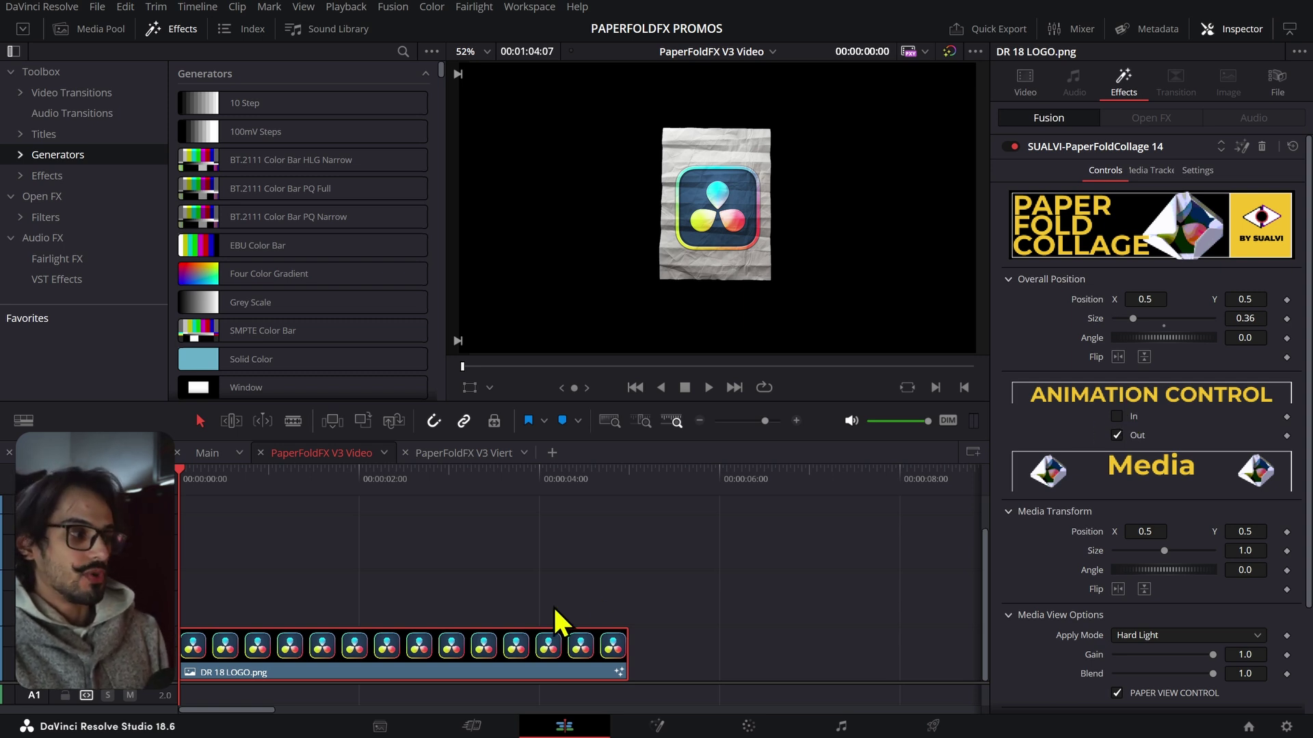
key(space)
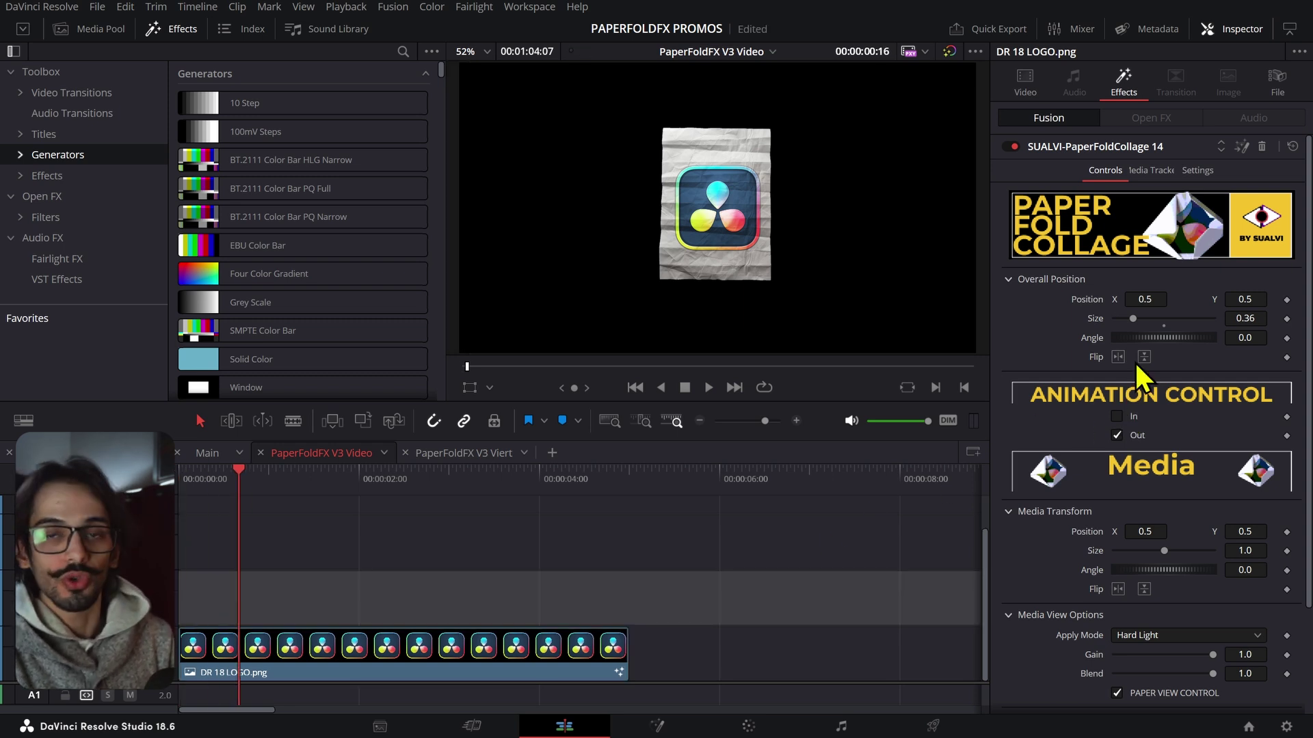
Step: Turn the effect's In animation back on and play the clip from its start
click(1118, 417)
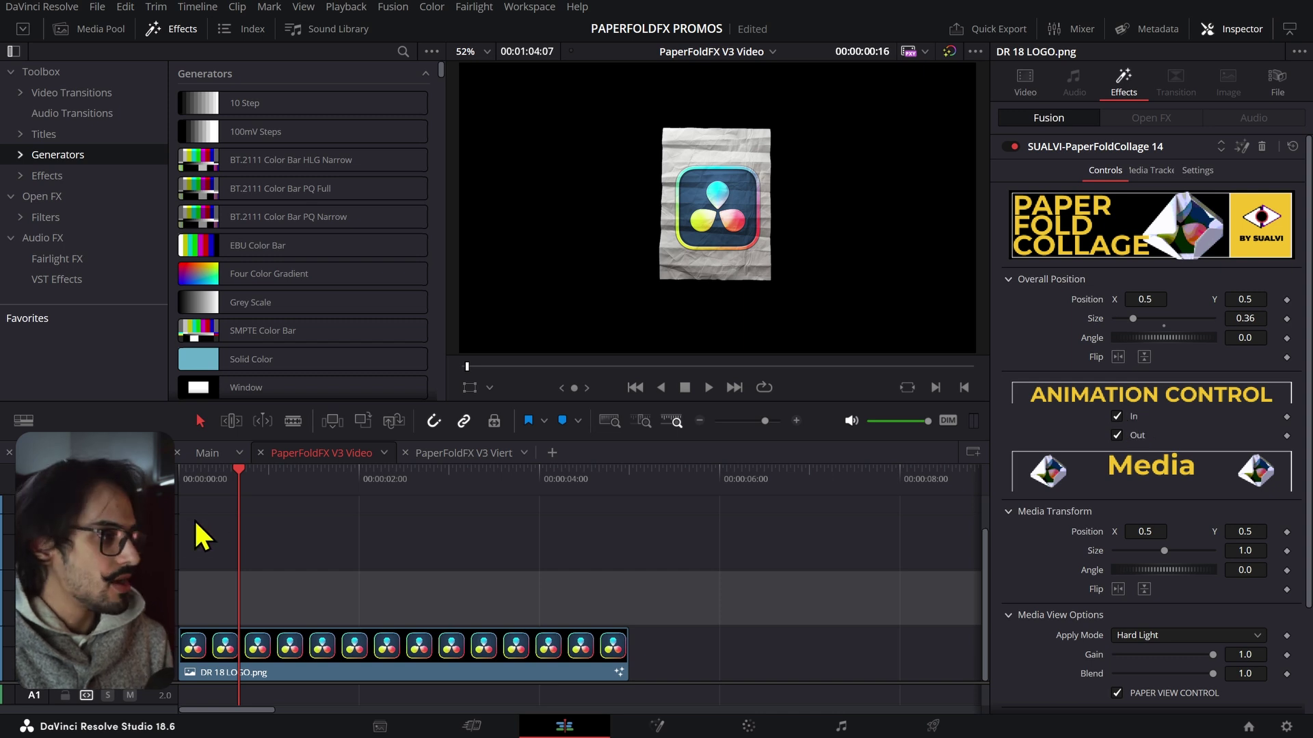
key(Home)
key(space)
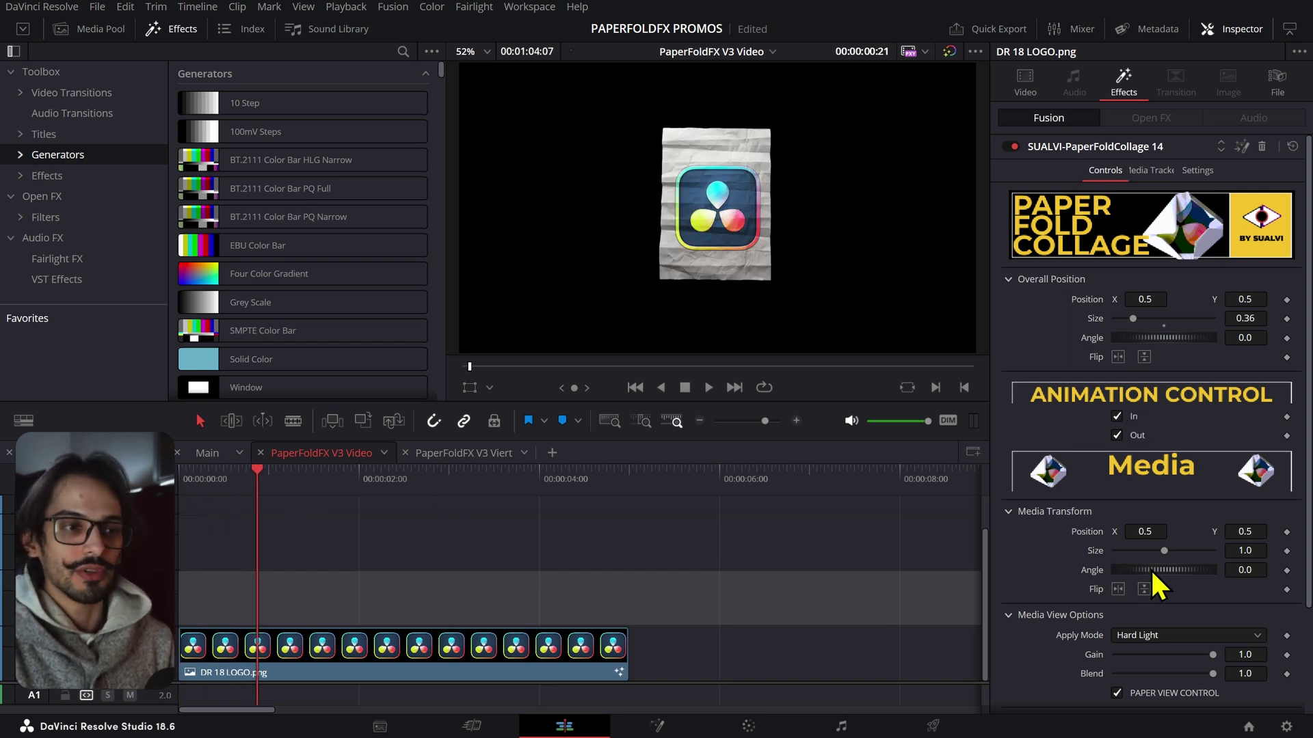
Step: Run the effect's Media Tracker with the playhead at frame 9, and again with it at frame 5
scroll(1107, 293, down, 3)
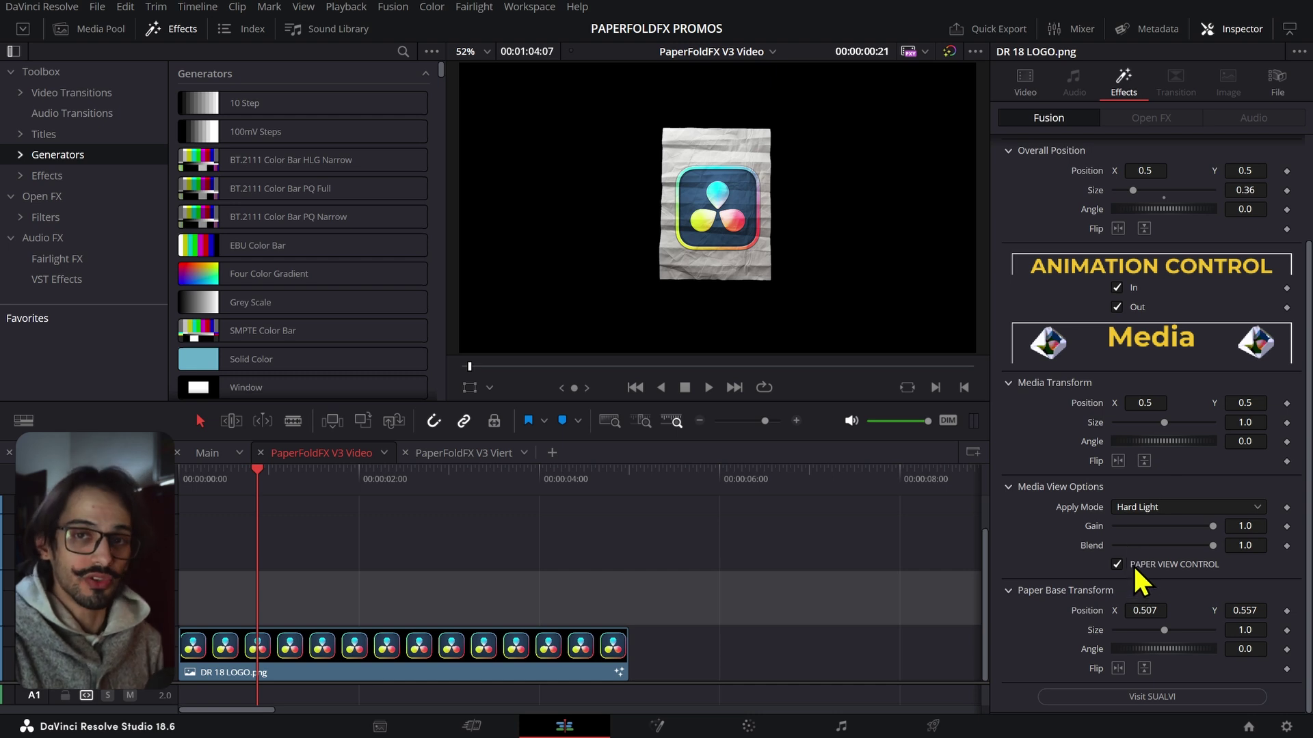
scroll(1108, 342, up, 4)
click(1148, 170)
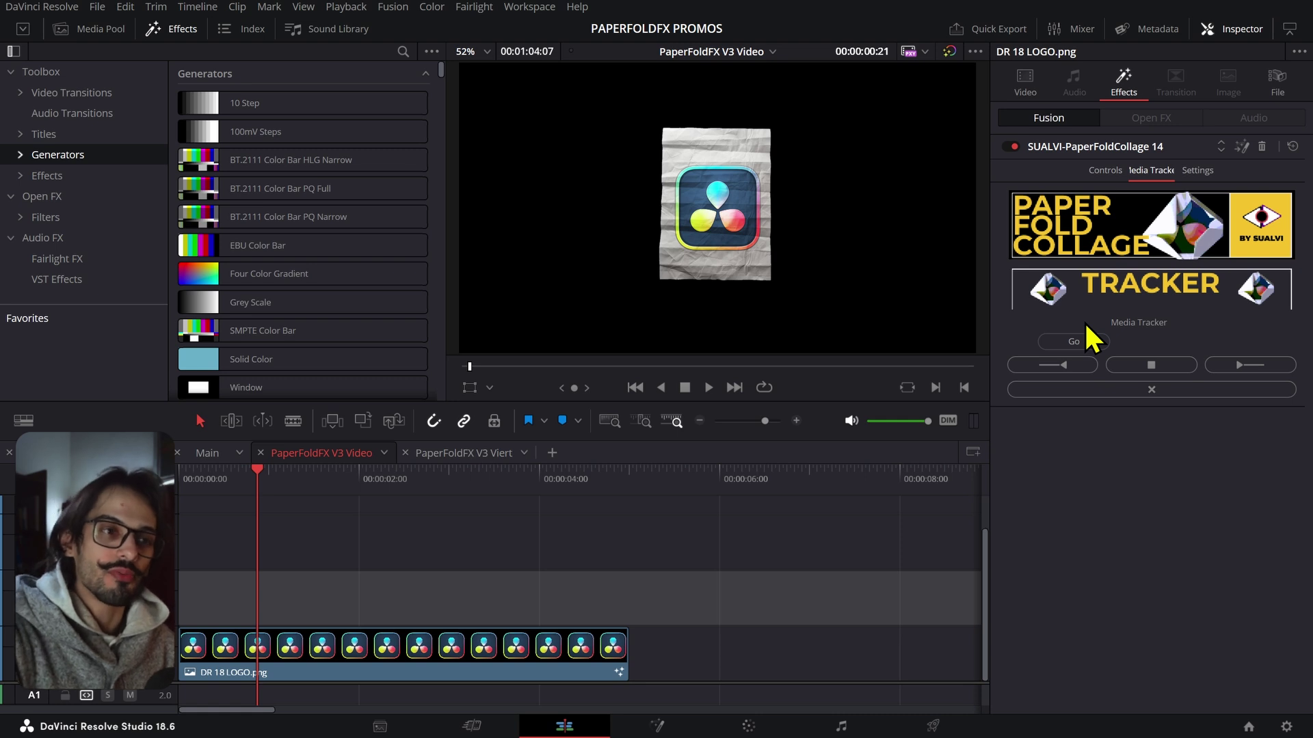
drag(258, 503, 212, 498)
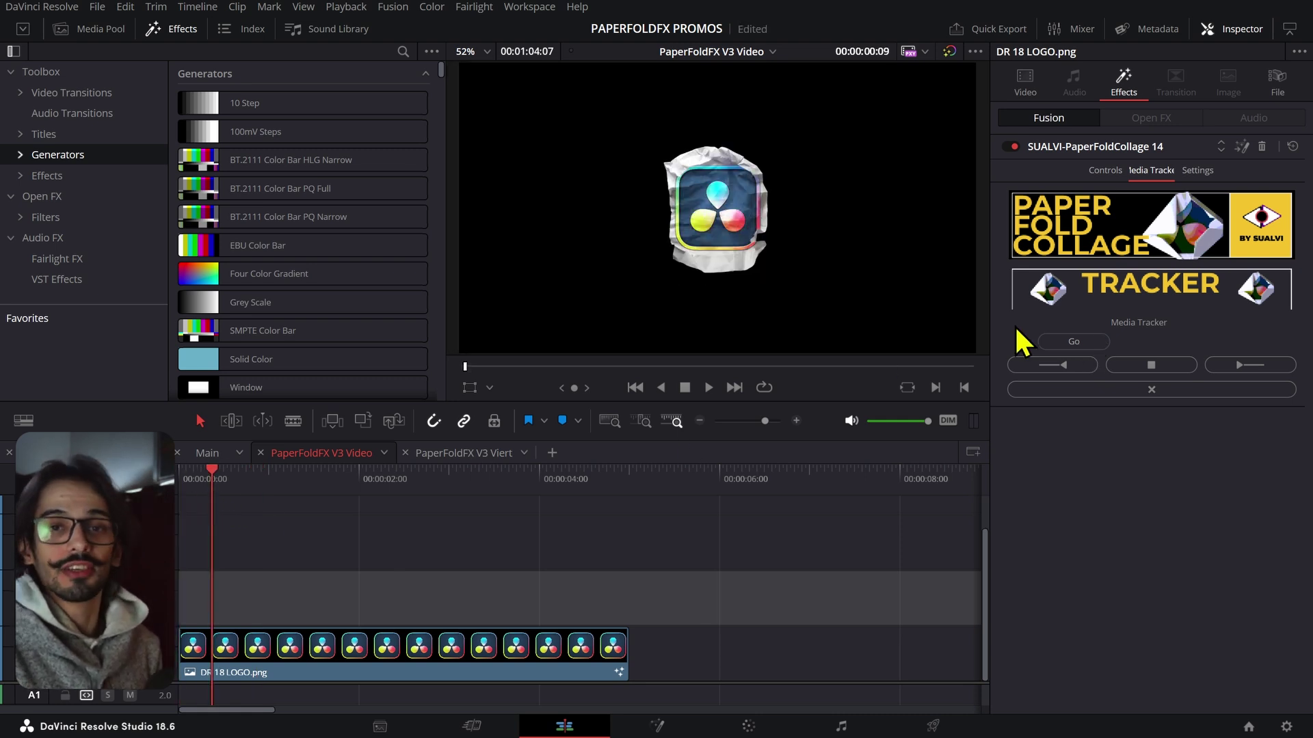
click(1063, 344)
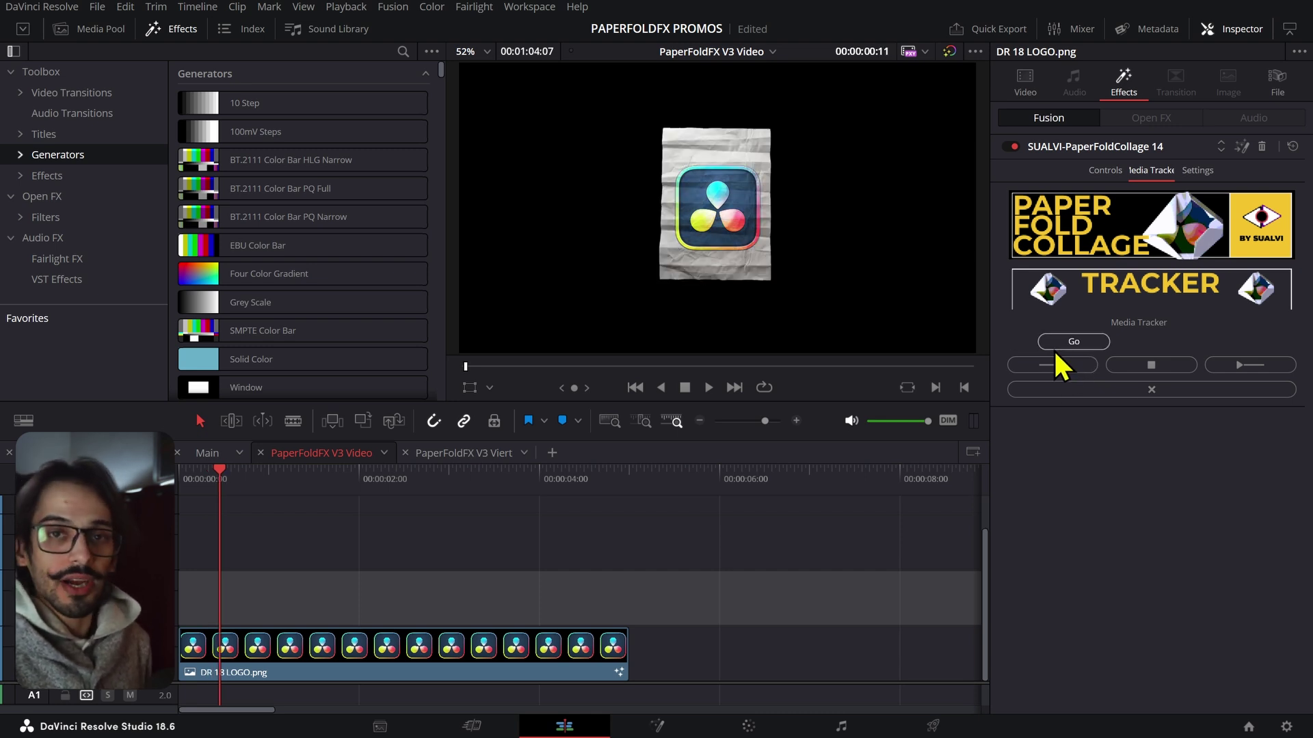
drag(218, 482, 200, 507)
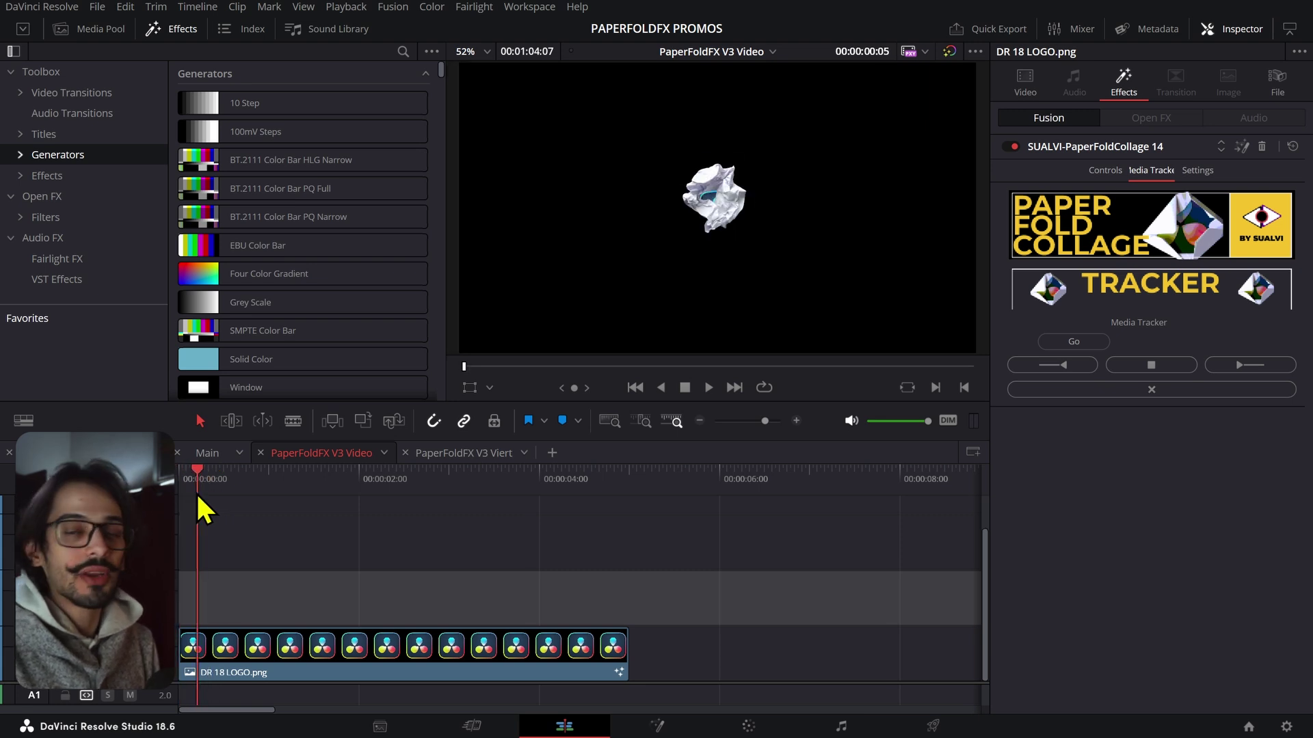
click(1081, 343)
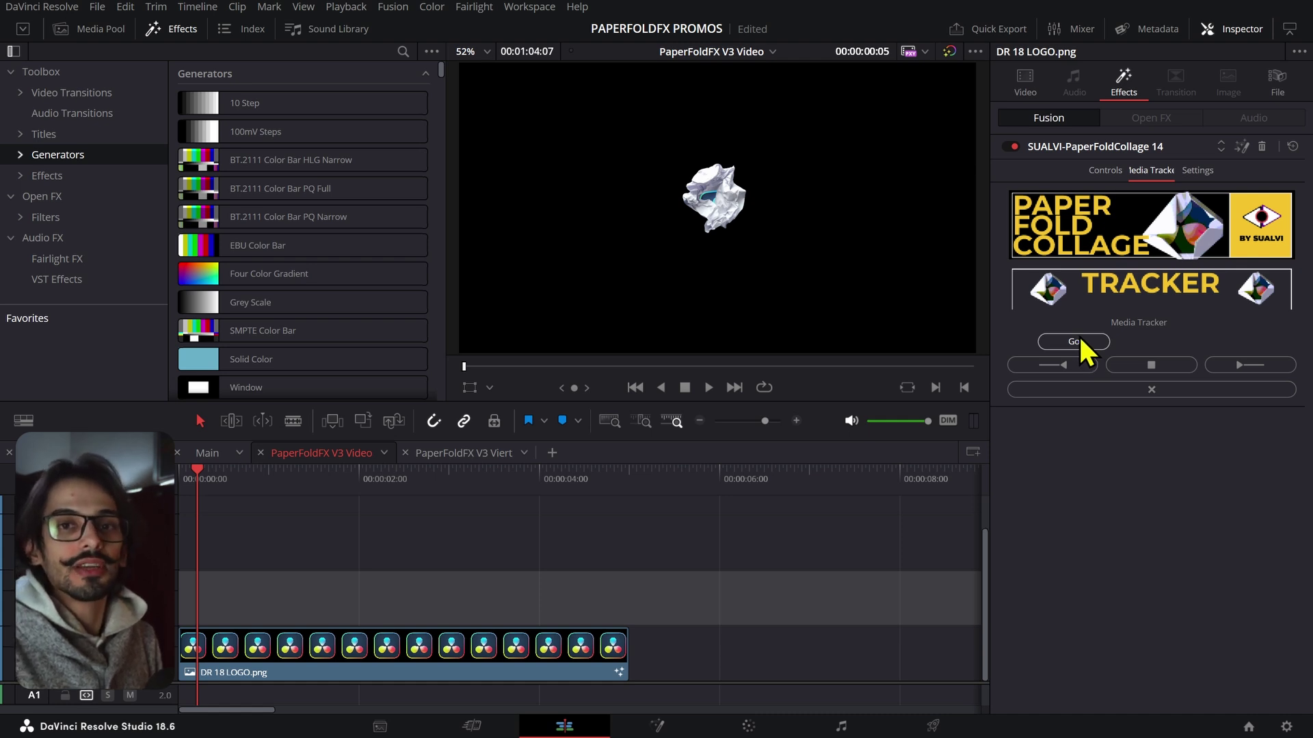
Step: Turn off the effect's In animation and play the clip from the start to check how the logo is tracked
click(1096, 179)
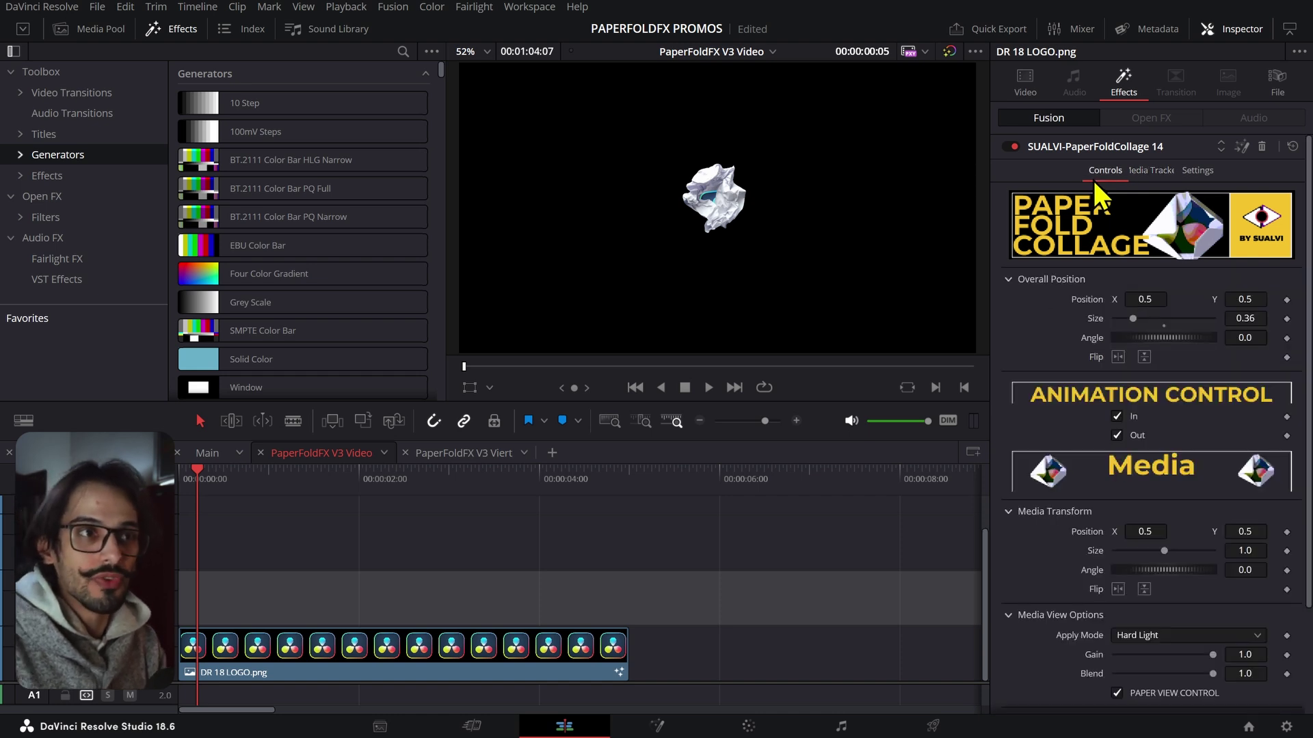
click(1118, 417)
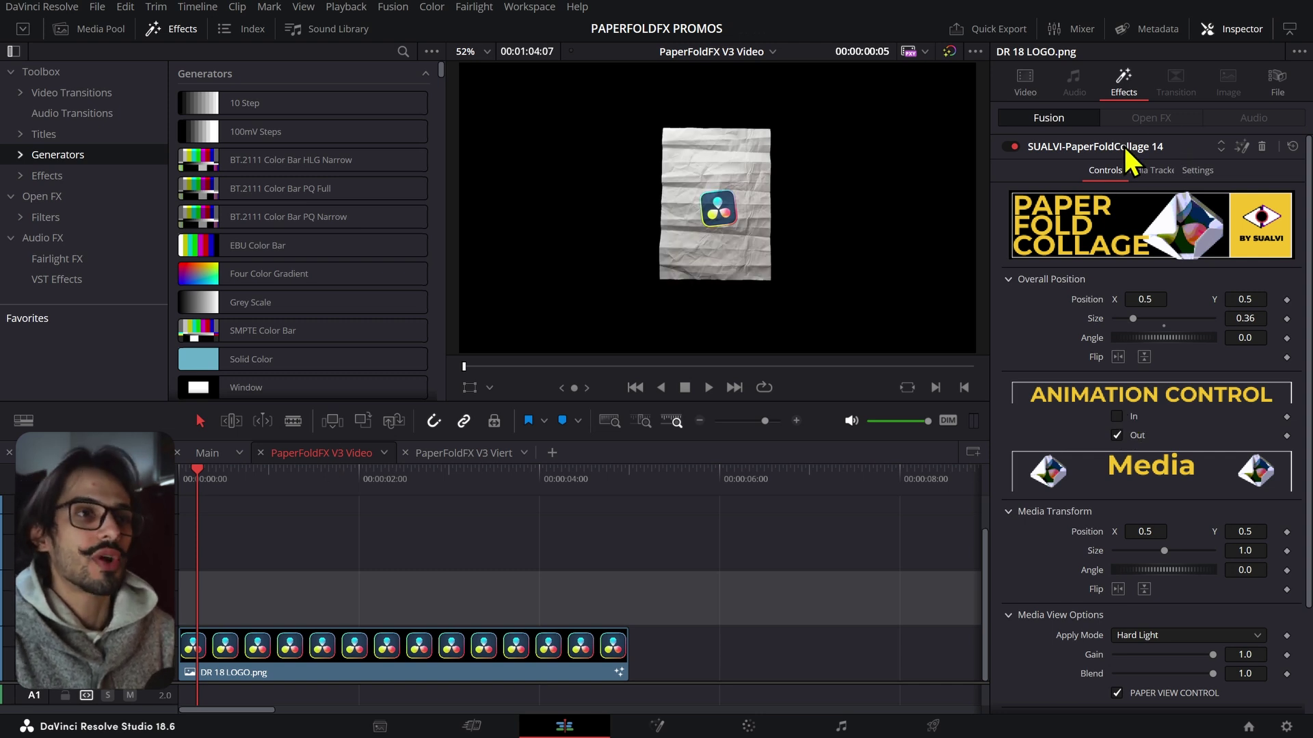
click(1135, 169)
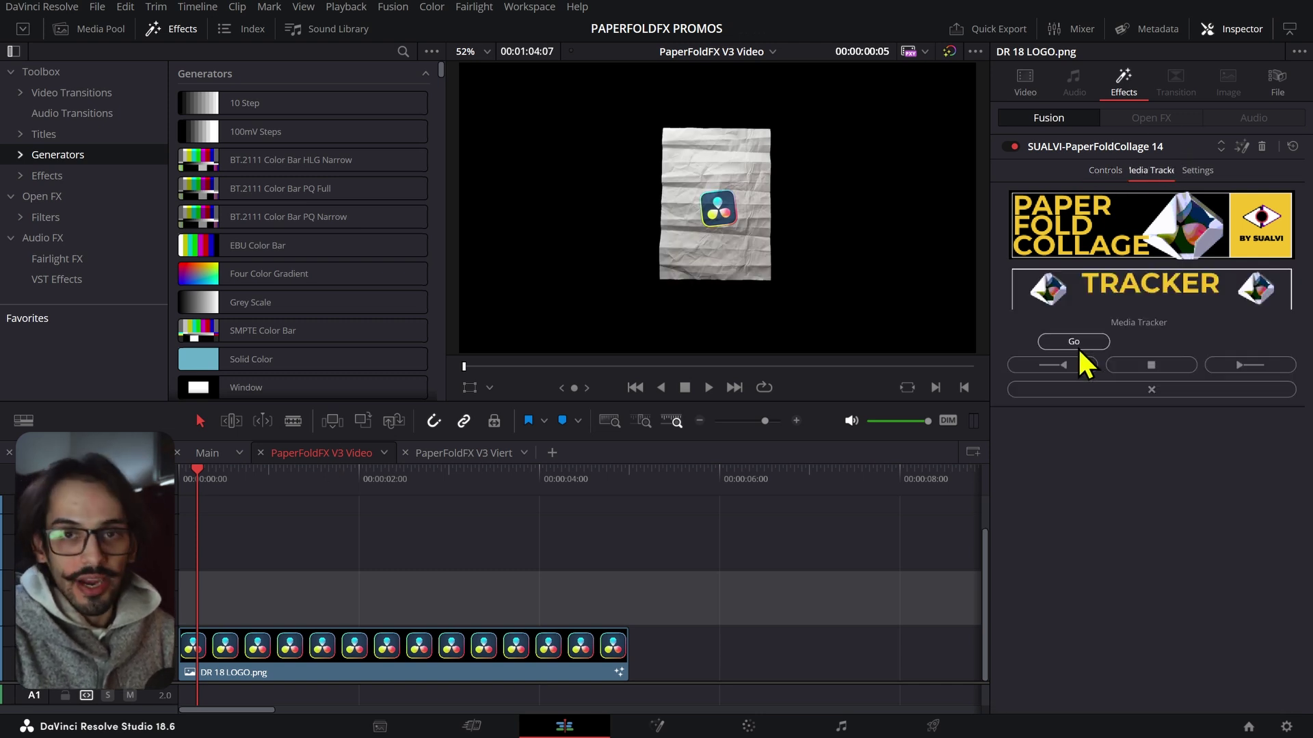
click(1105, 171)
click(179, 476)
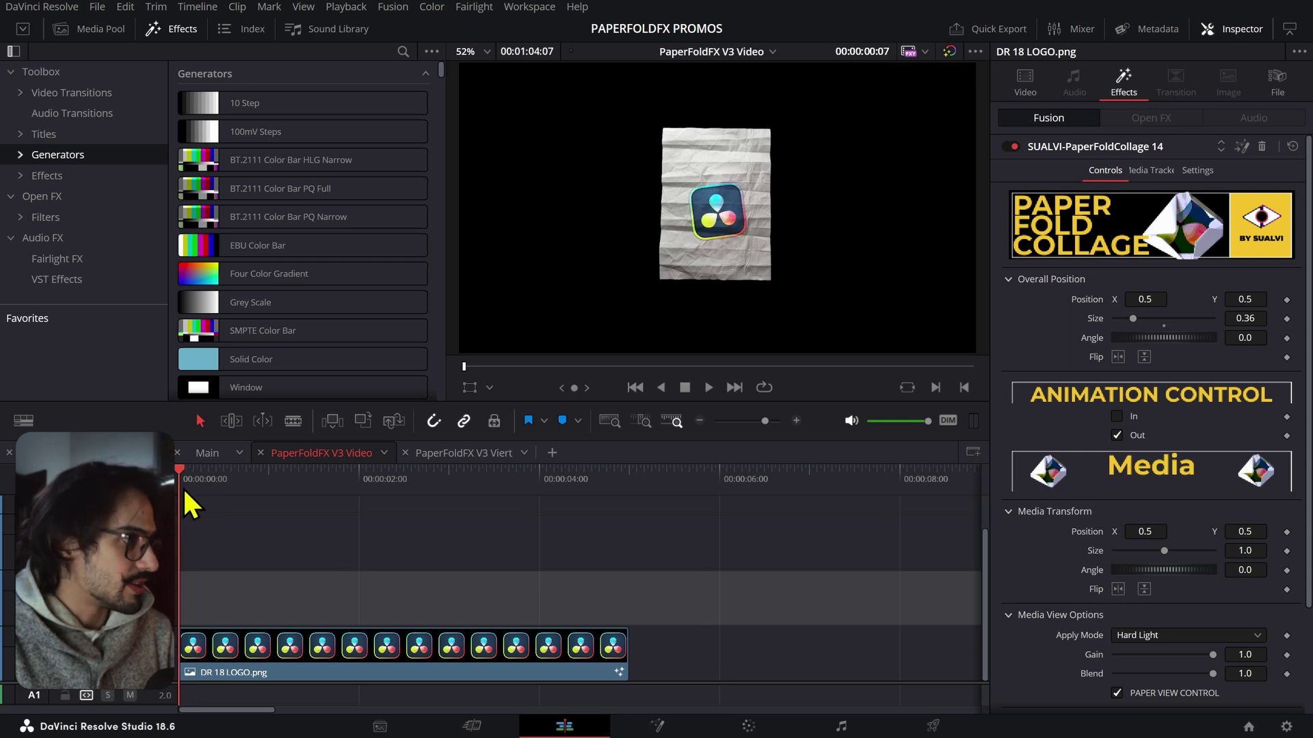
key(space)
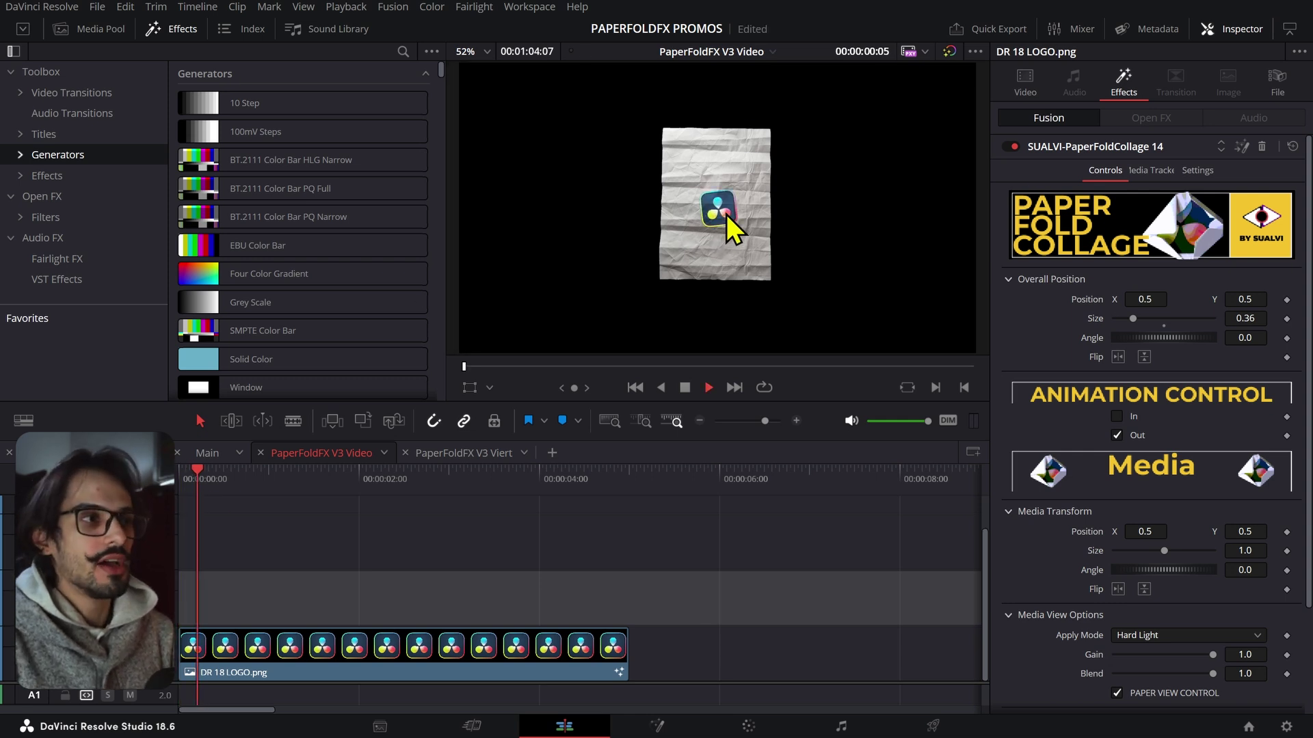
key(space)
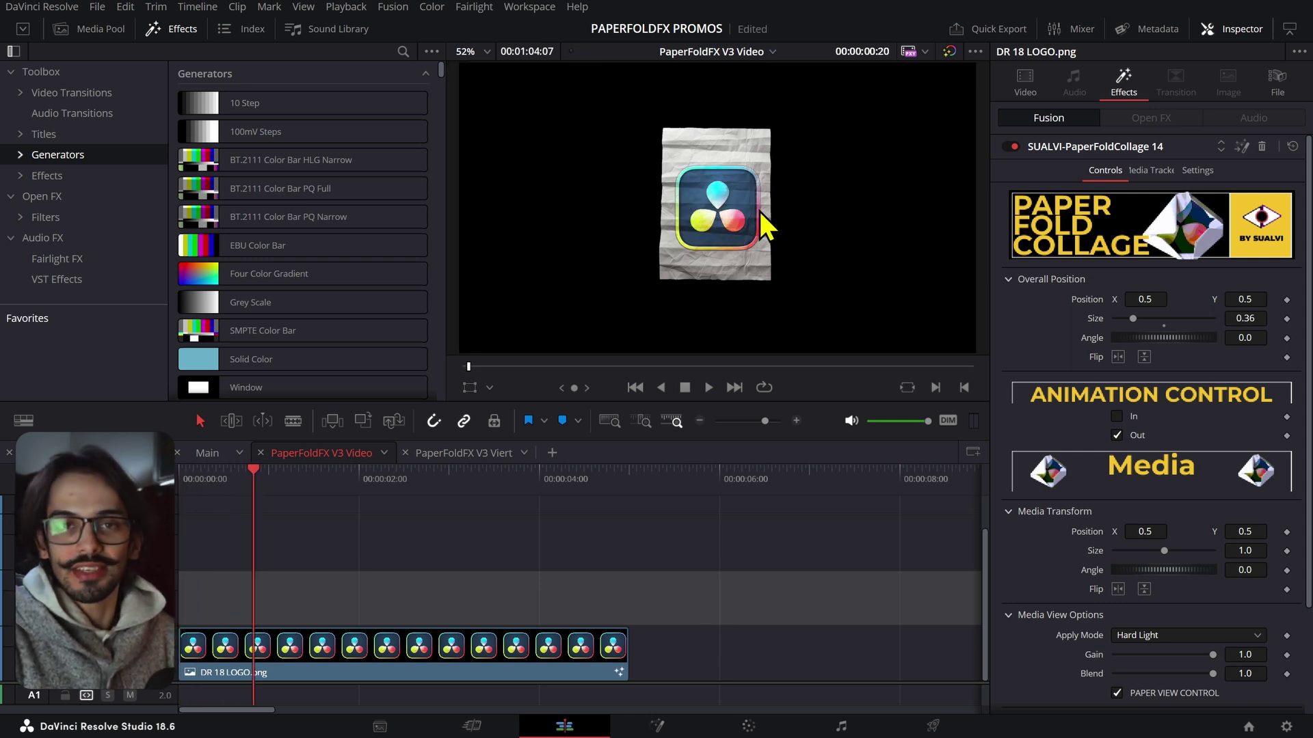
Step: Clear the existing tracking data from the effect's Media Tracker with the playhead at frame 9
click(201, 498)
click(211, 498)
click(1151, 170)
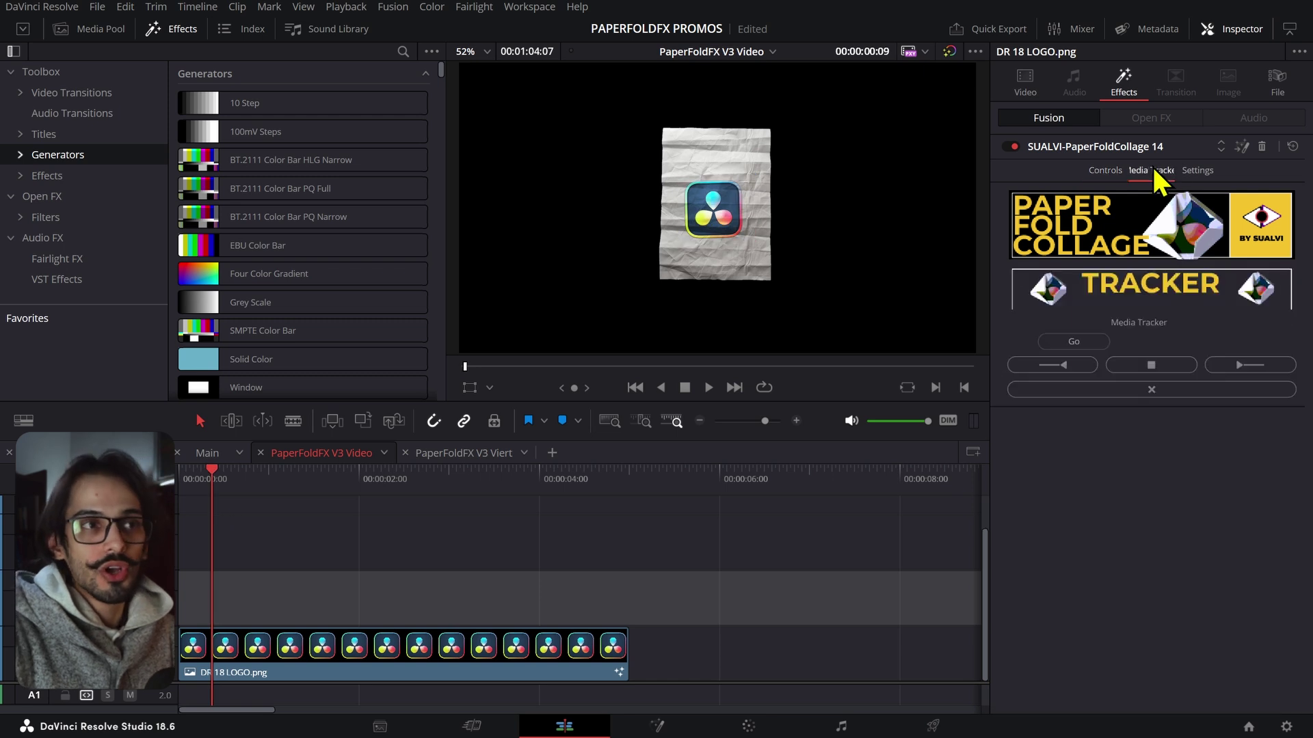
click(1152, 390)
click(788, 381)
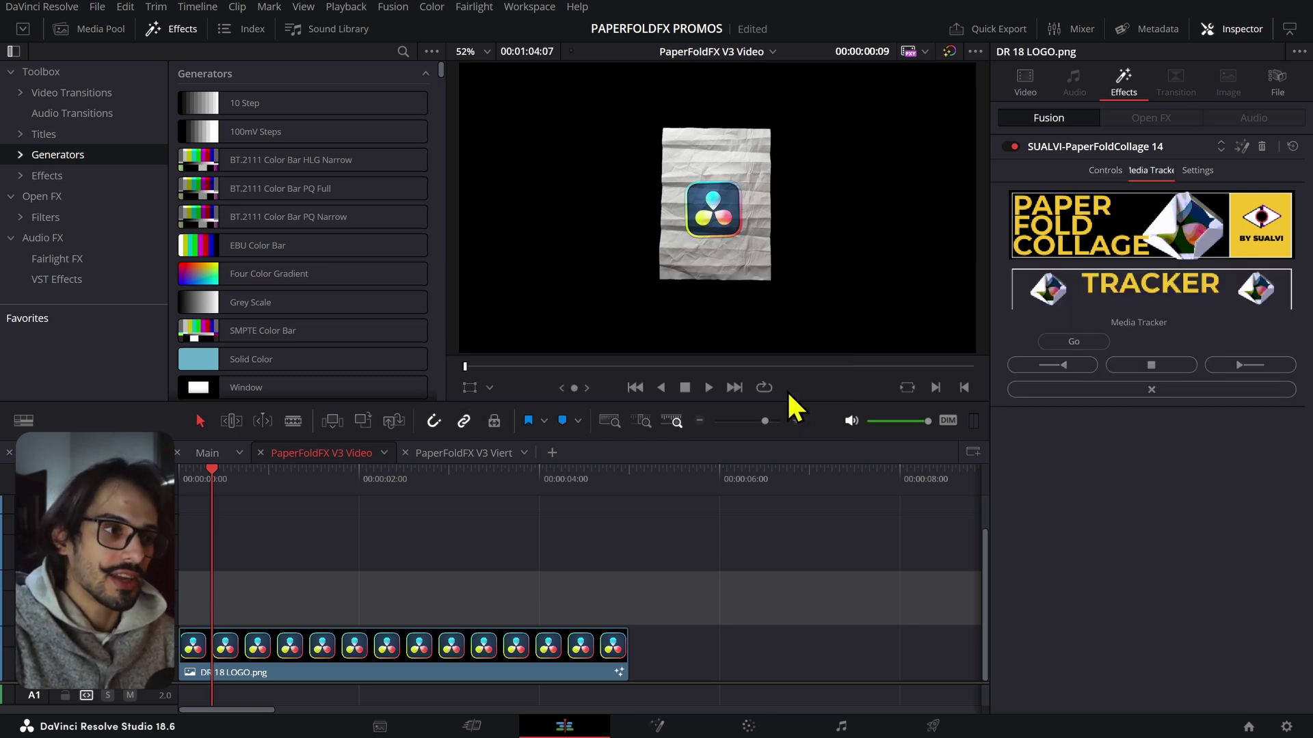
Step: Rerun the Media Tracker from the clip's first frame and reopen the clip's Paper Fold Collage controls
click(195, 486)
click(182, 487)
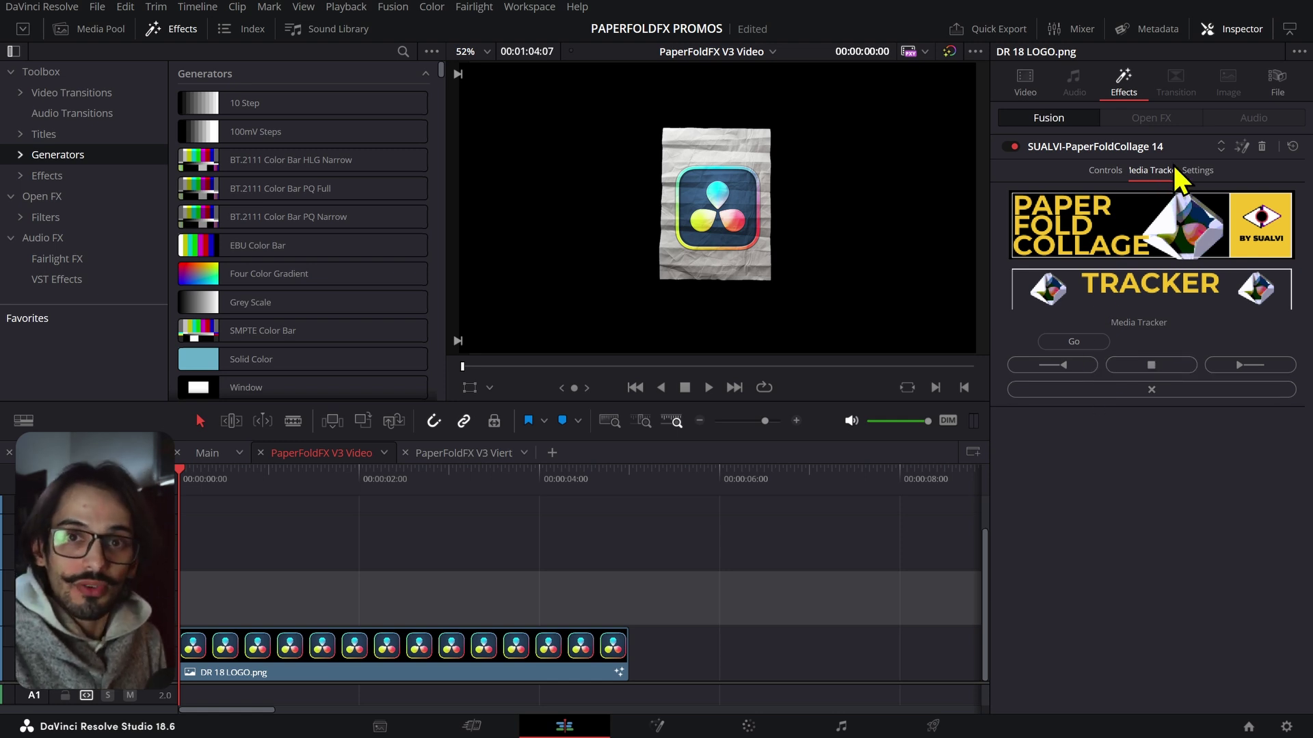
click(1087, 348)
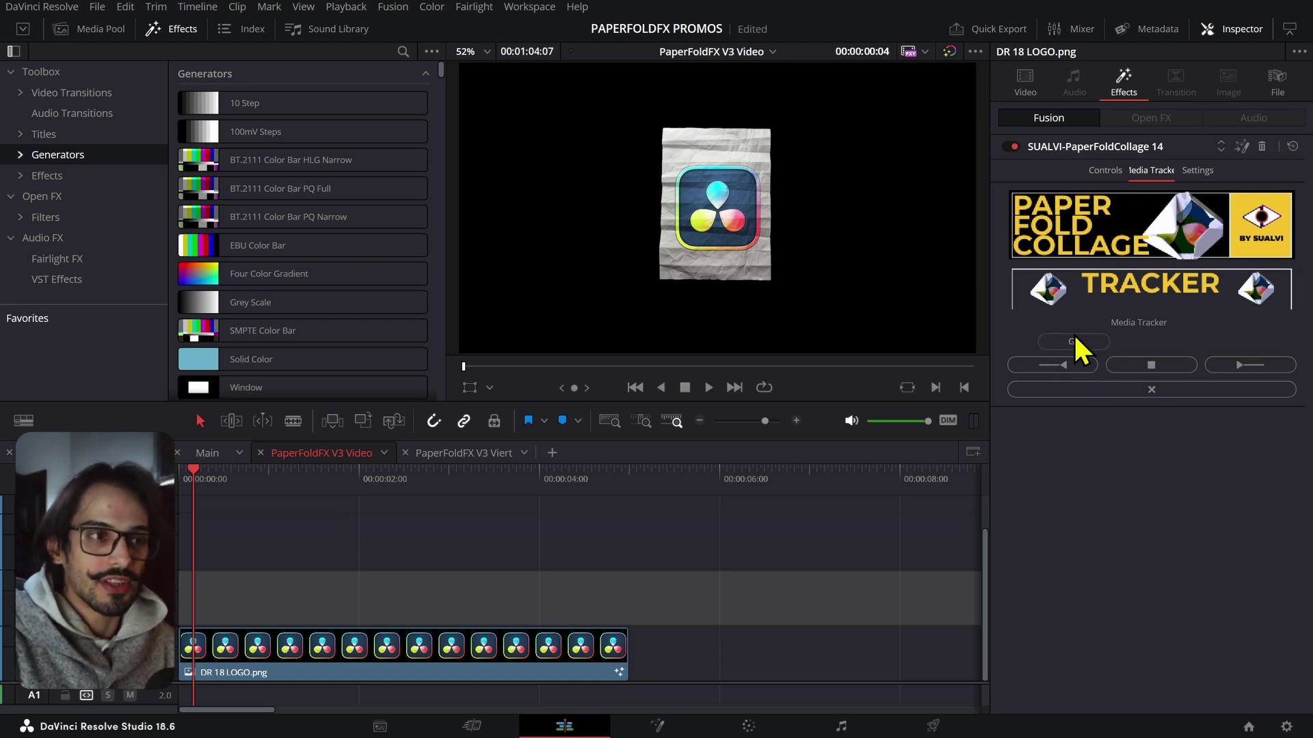
click(1073, 341)
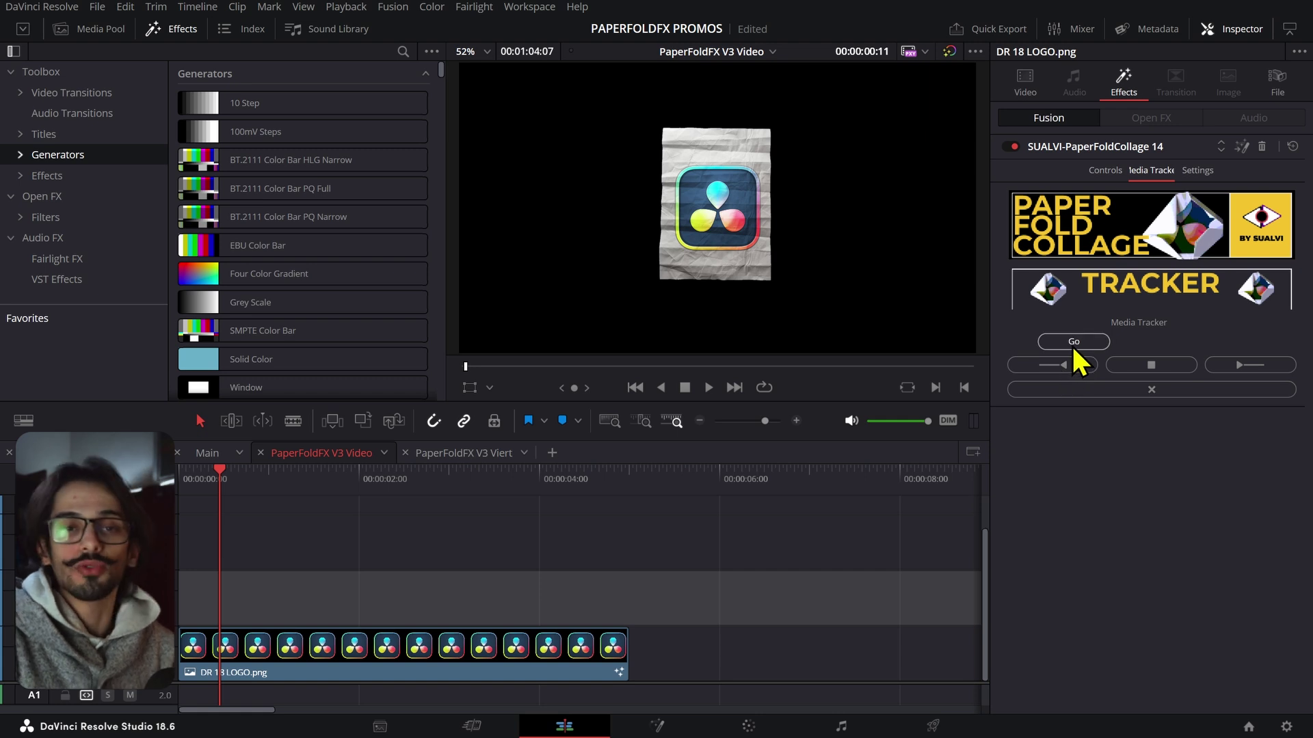
click(424, 640)
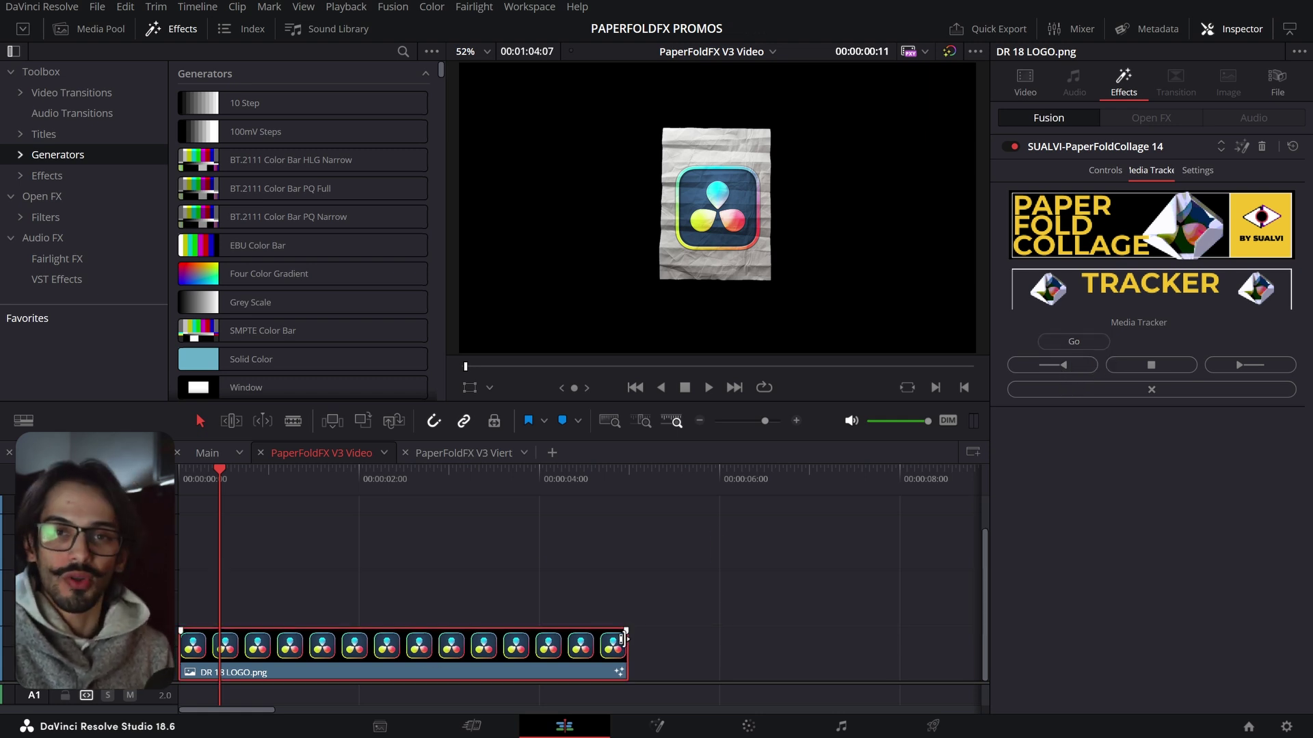
click(1105, 171)
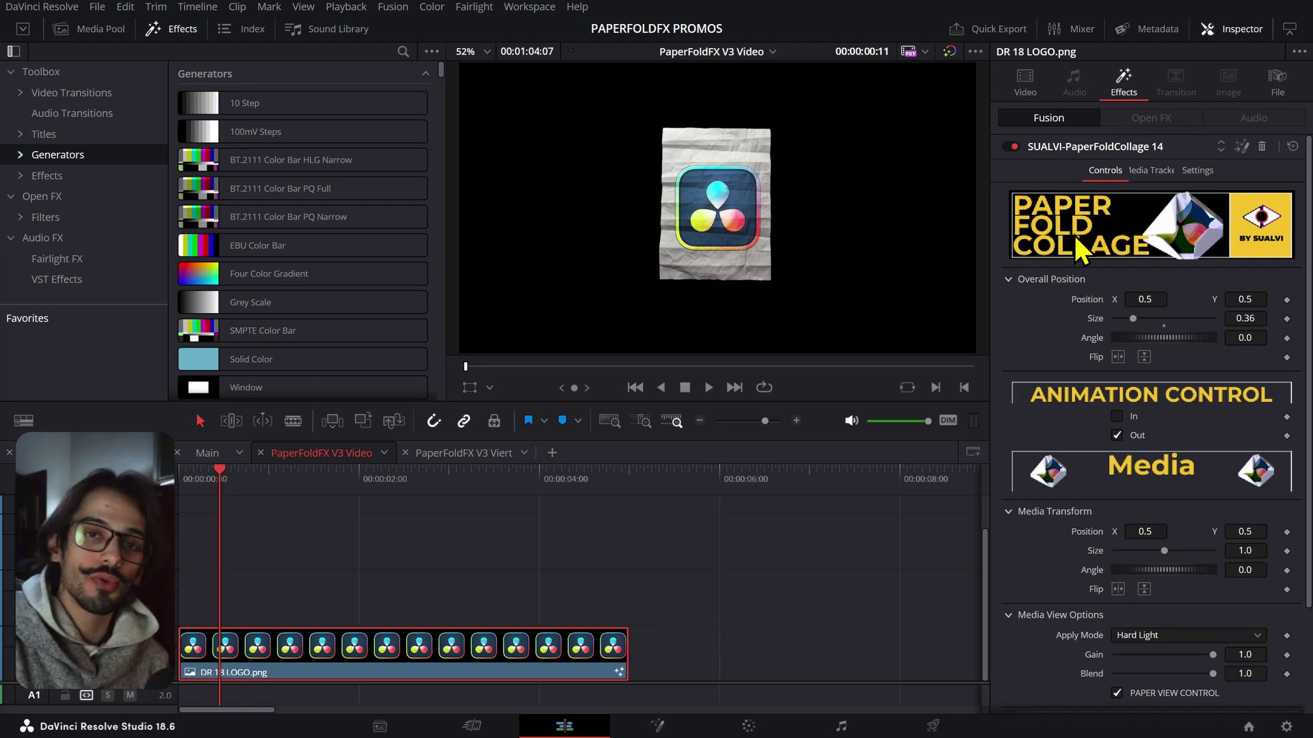
Step: List the SUALVI Paper FoldFX effects in the effects library and remove the PaperFoldCollage 14 effect from the logo clip
click(29, 175)
scroll(25, 179, down, 3)
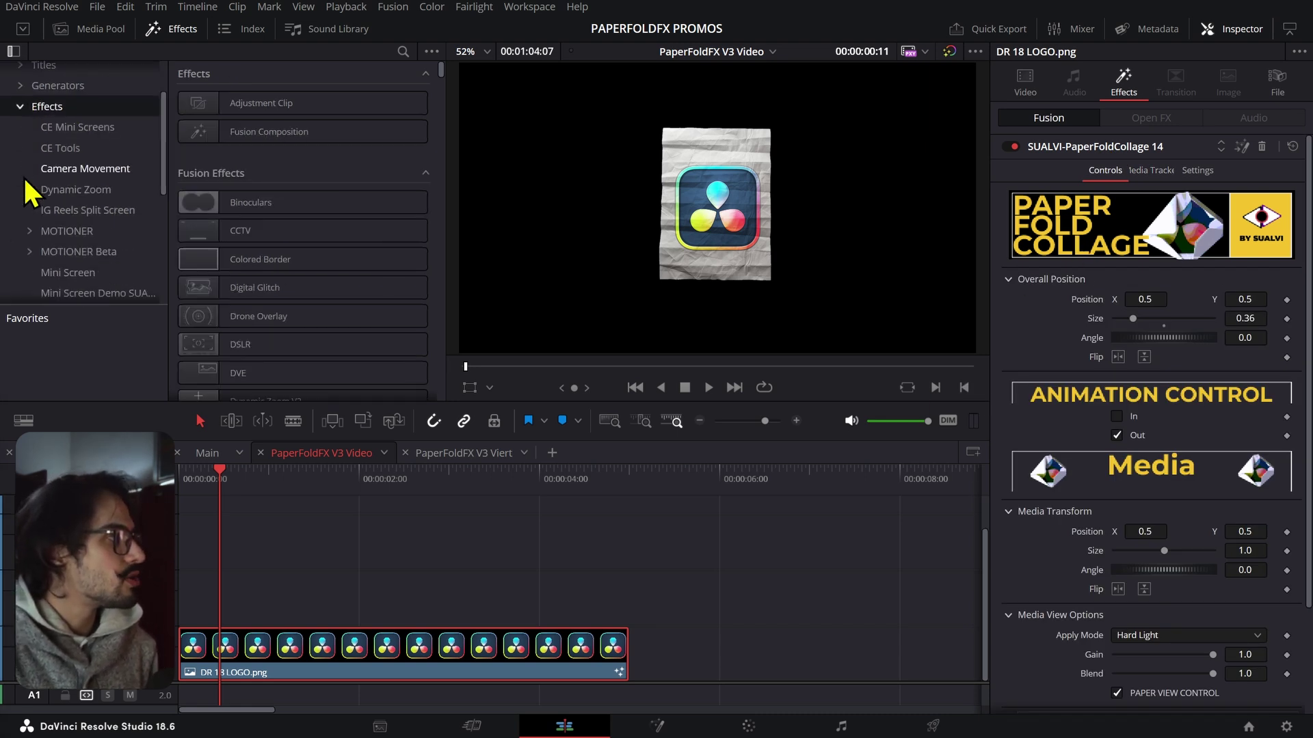
scroll(27, 191, down, 5)
click(58, 203)
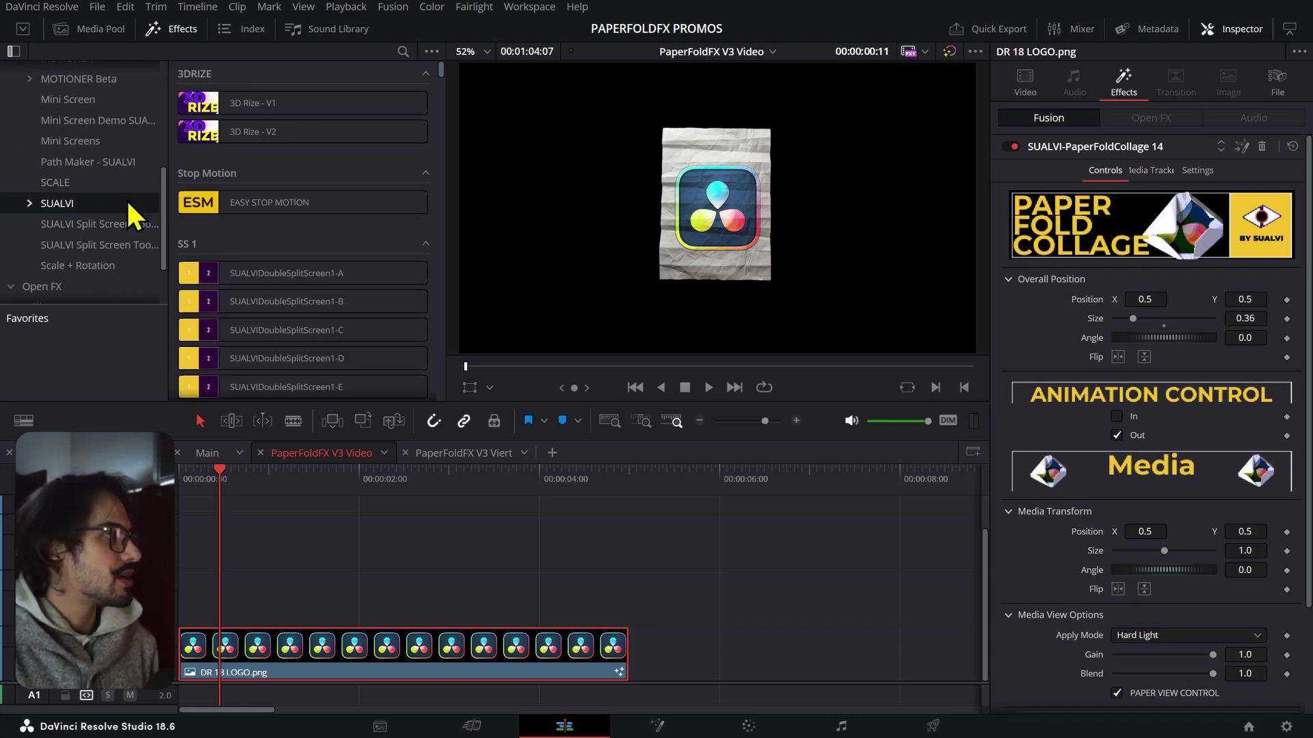
click(29, 205)
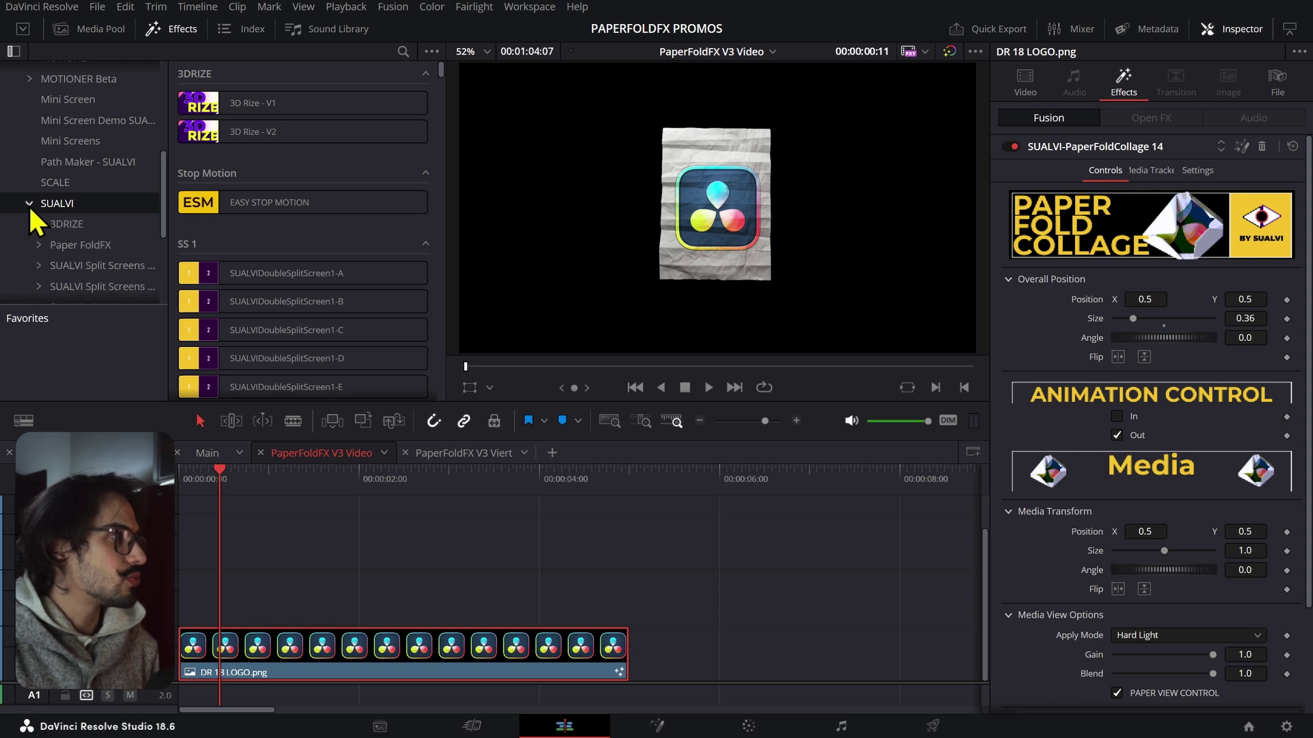
scroll(38, 218, down, 5)
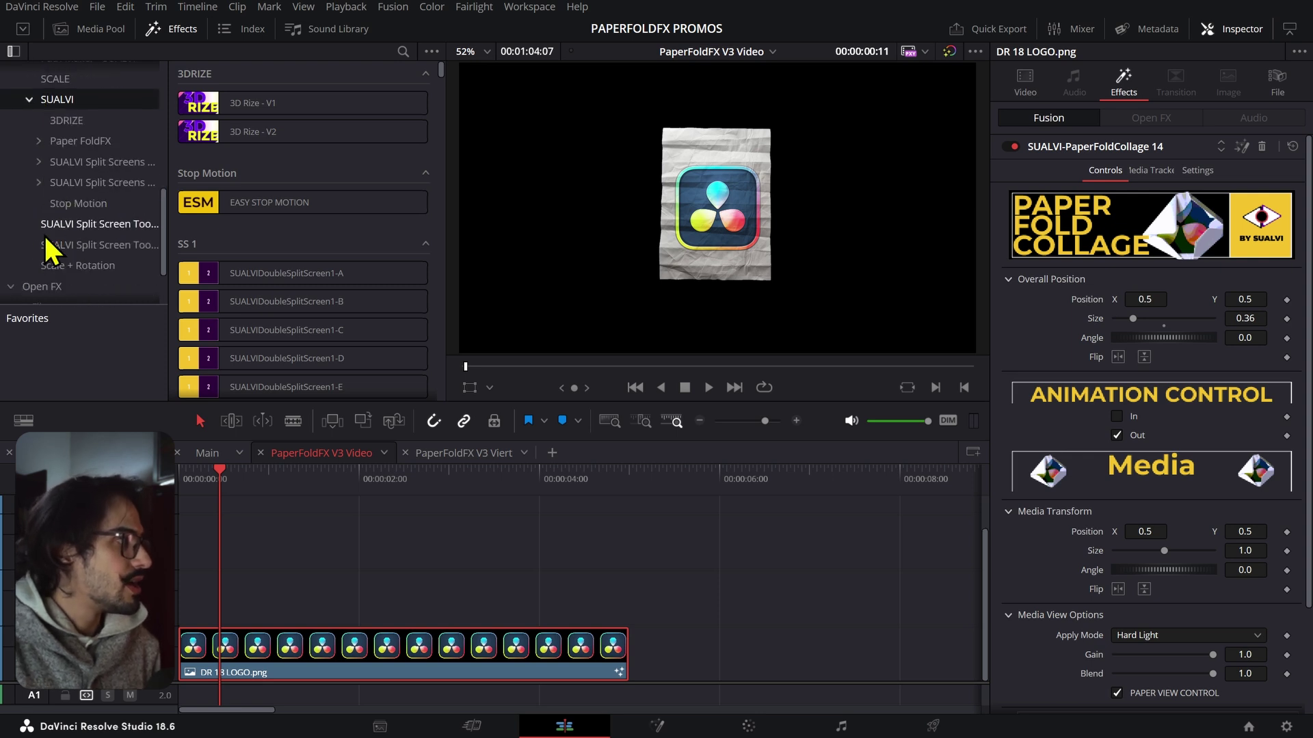
click(38, 141)
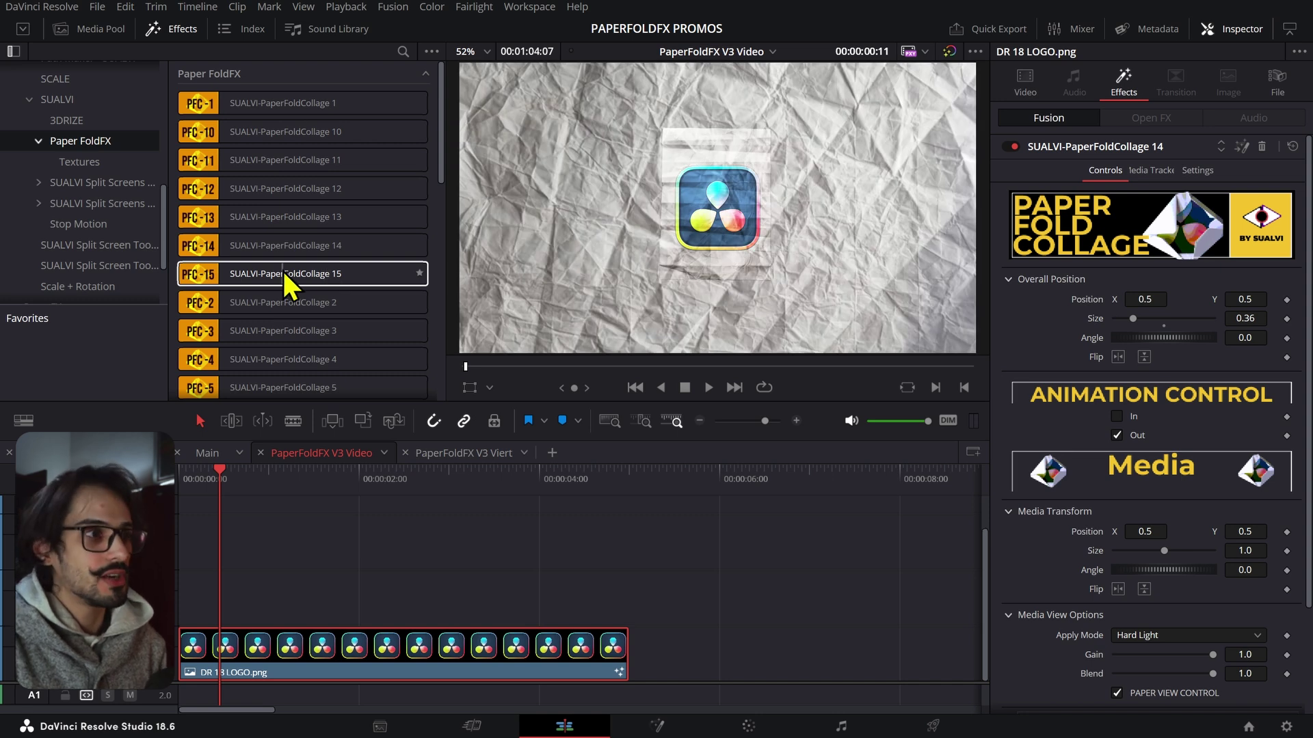
click(1262, 147)
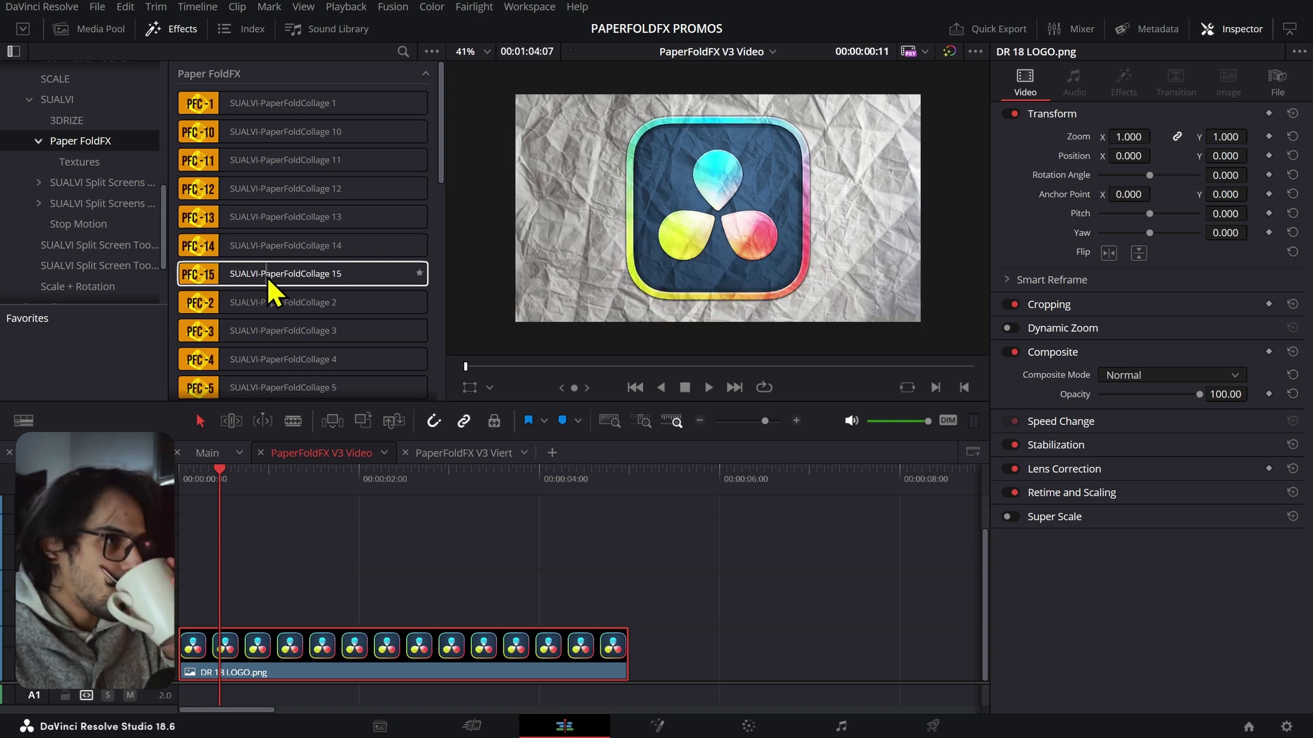
Step: Select the Paper Lower Third 4 title on the timeline, play it from its start and examine its text and transform controls
scroll(688, 558, down, 2)
scroll(561, 552, right, 3)
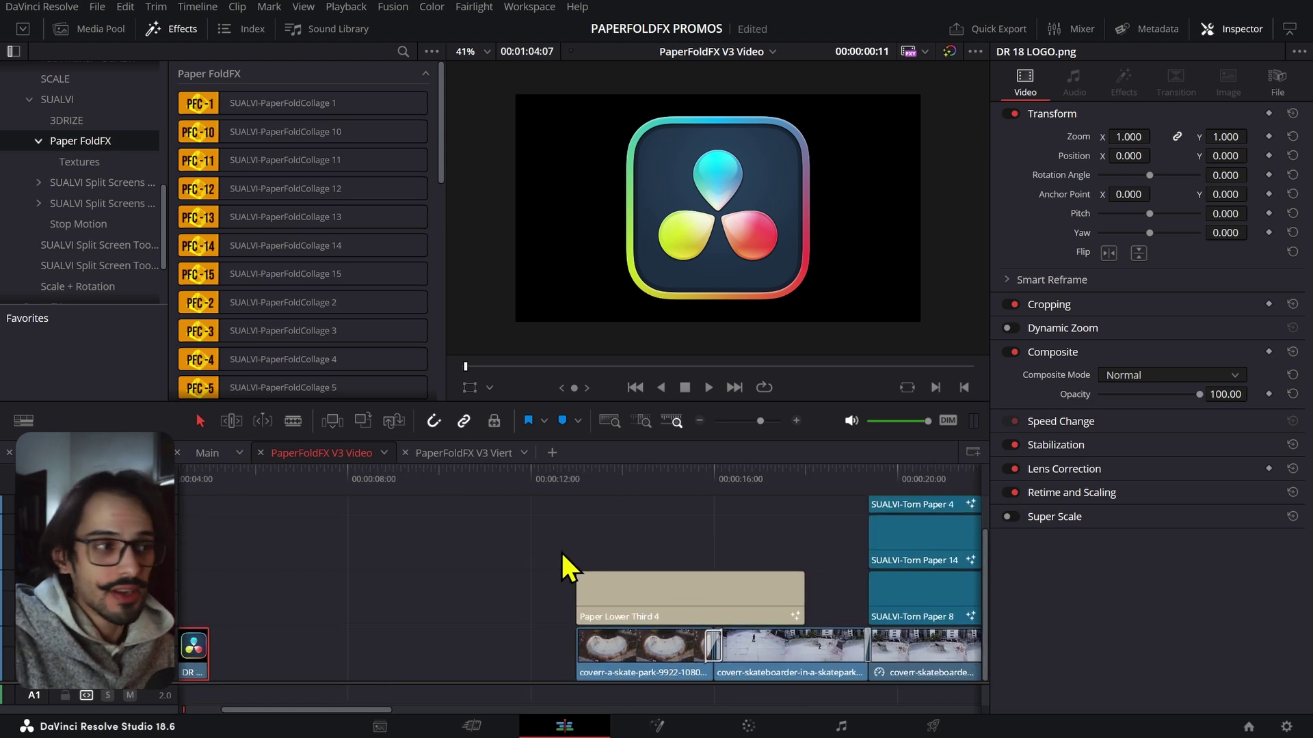
click(578, 479)
click(638, 578)
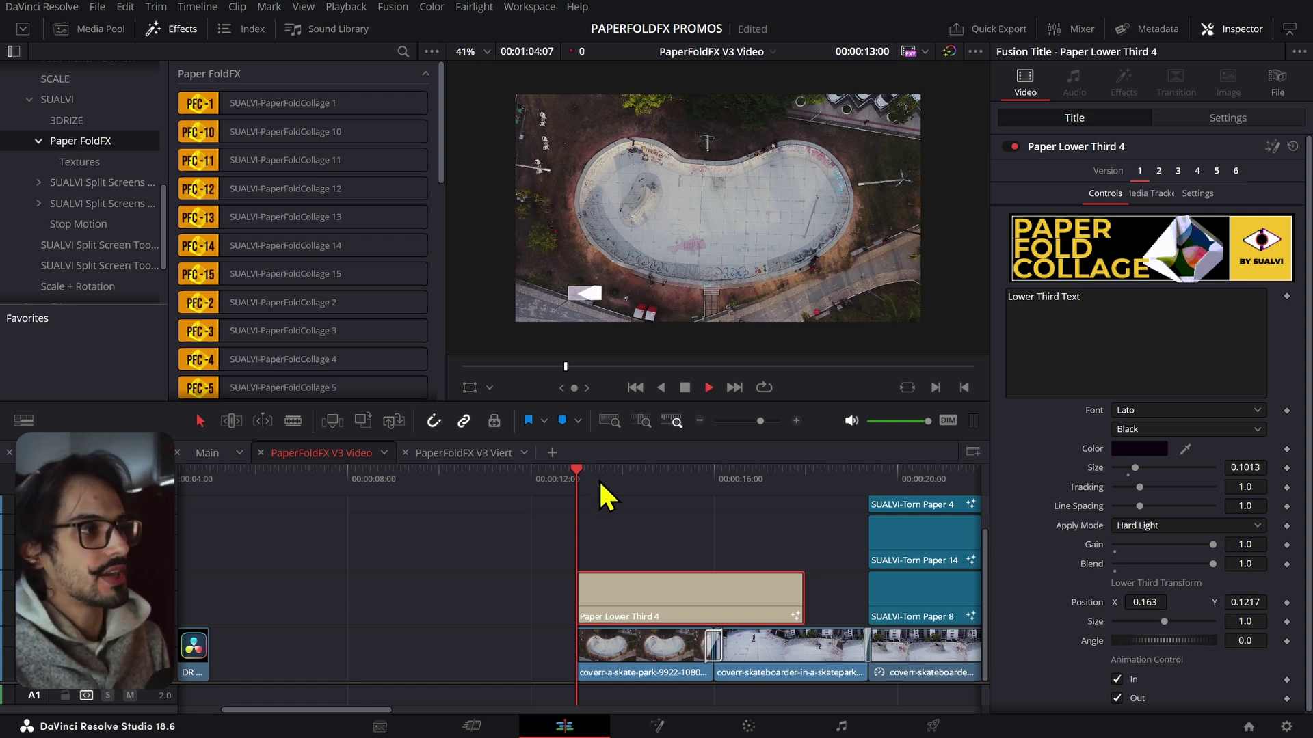
key(space)
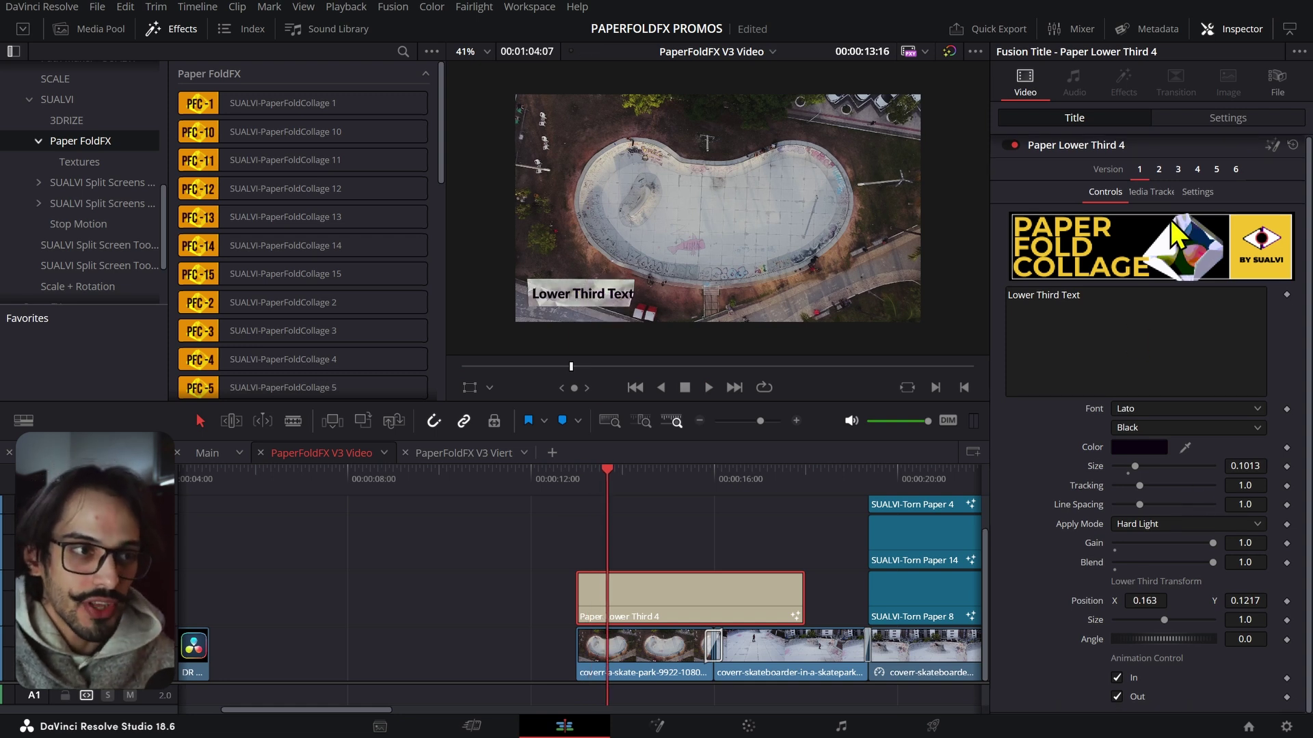
click(1087, 370)
double_click(1087, 370)
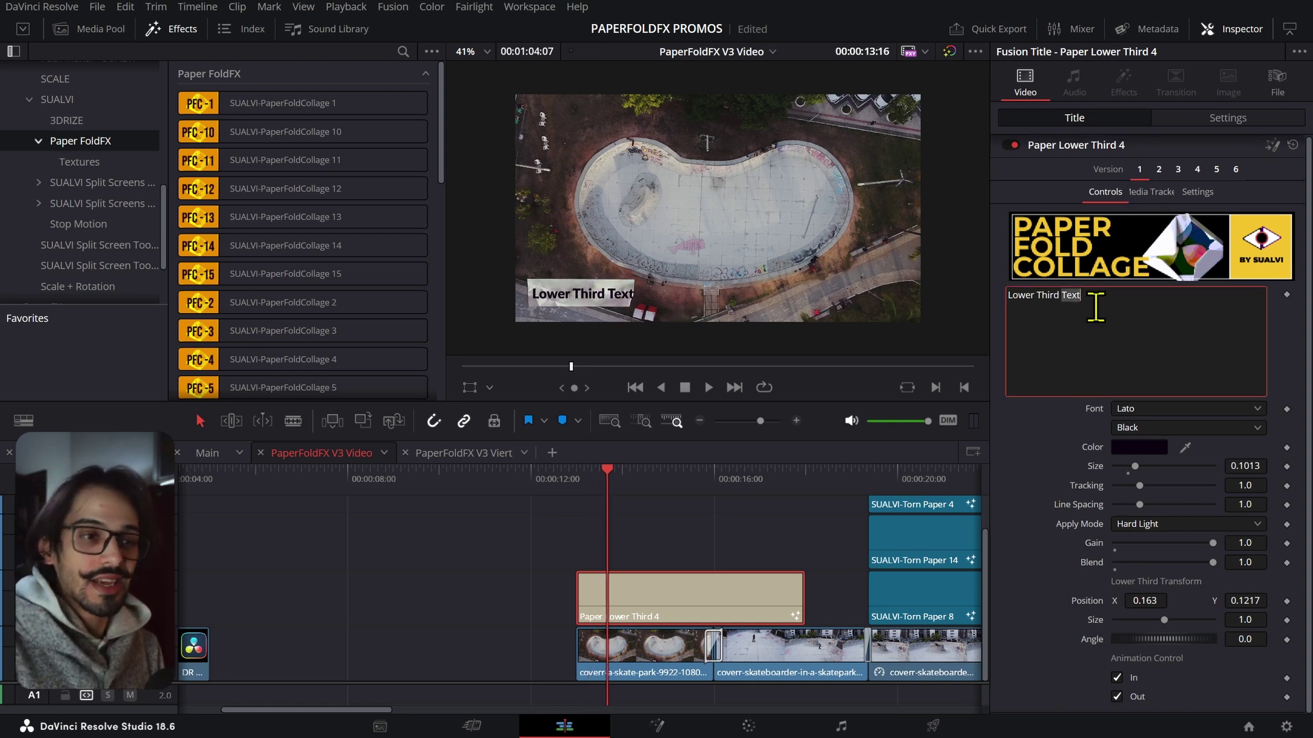
mouse_move(1241, 617)
mouse_down()
mouse_move(1228, 619)
mouse_move(1241, 620)
mouse_up()
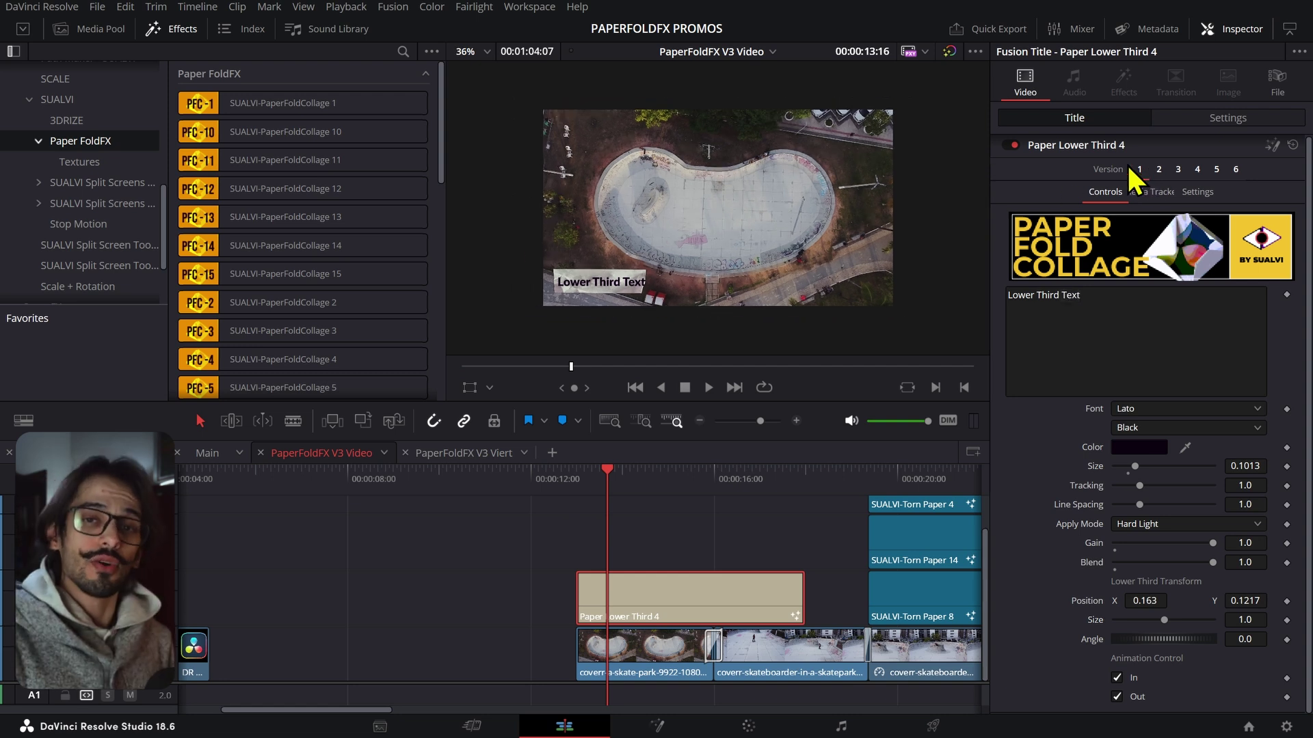
Step: Compare versions 1, 2 and 3 of the Paper Lower Third 4 title, including their text and position, and return to version 1
click(1159, 169)
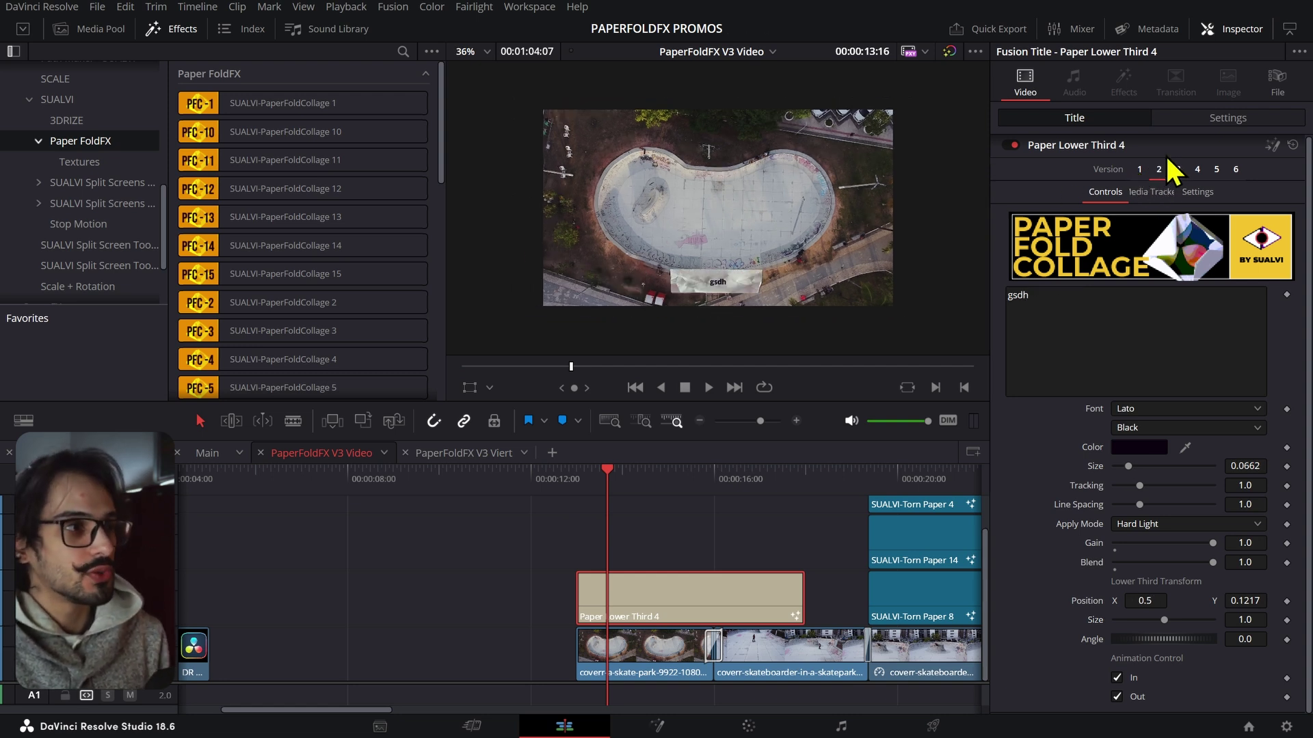
click(1178, 169)
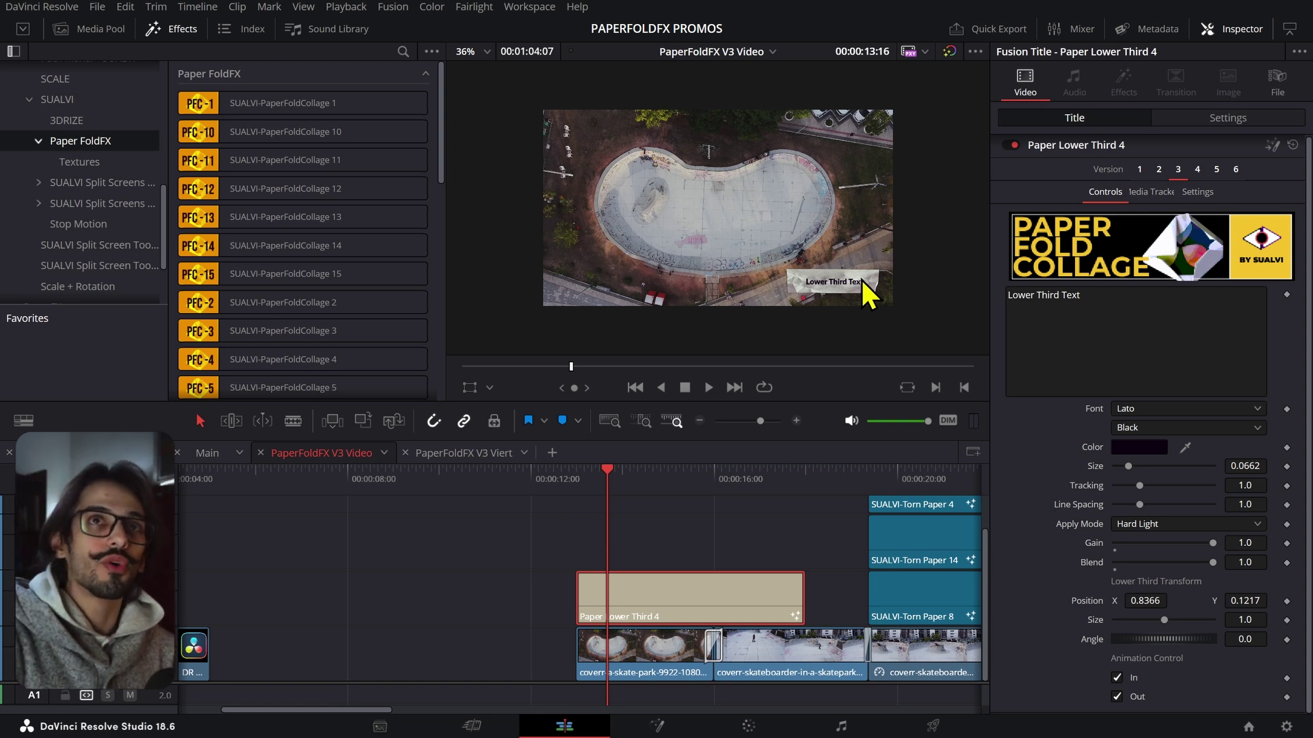
click(1137, 168)
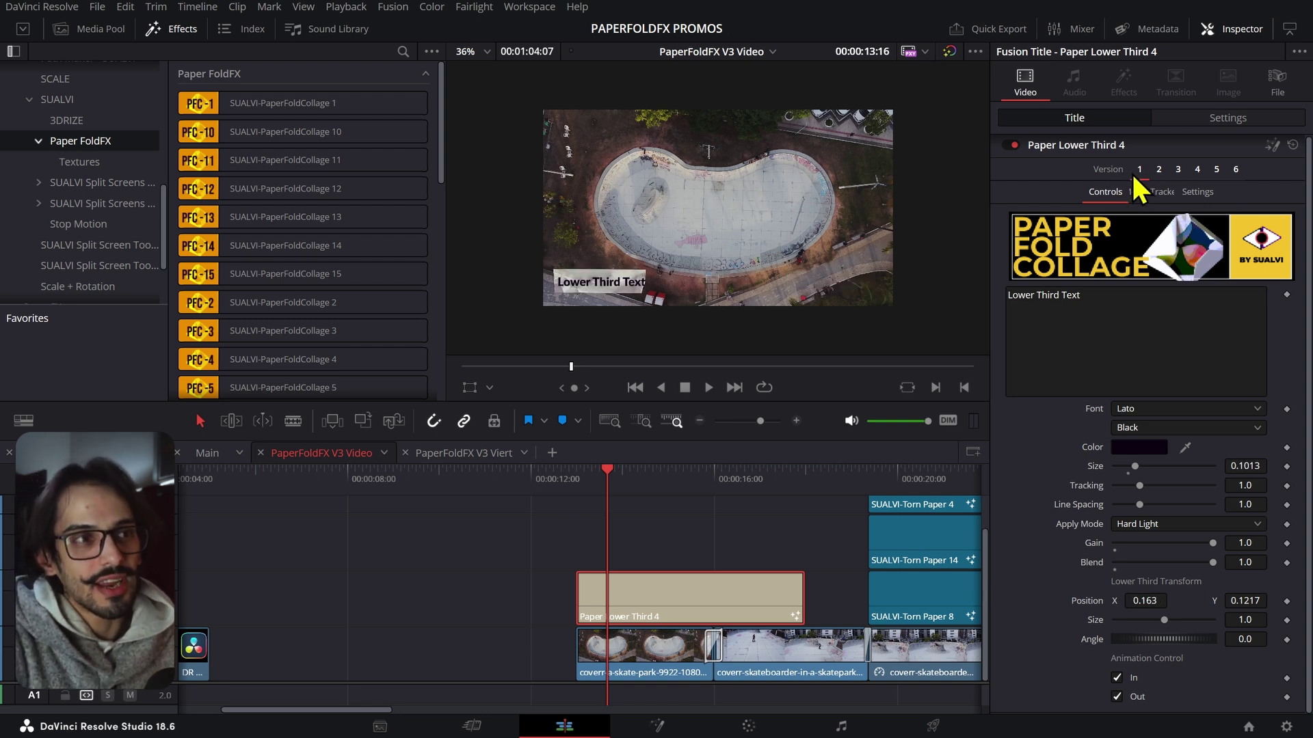
click(1158, 169)
click(1074, 301)
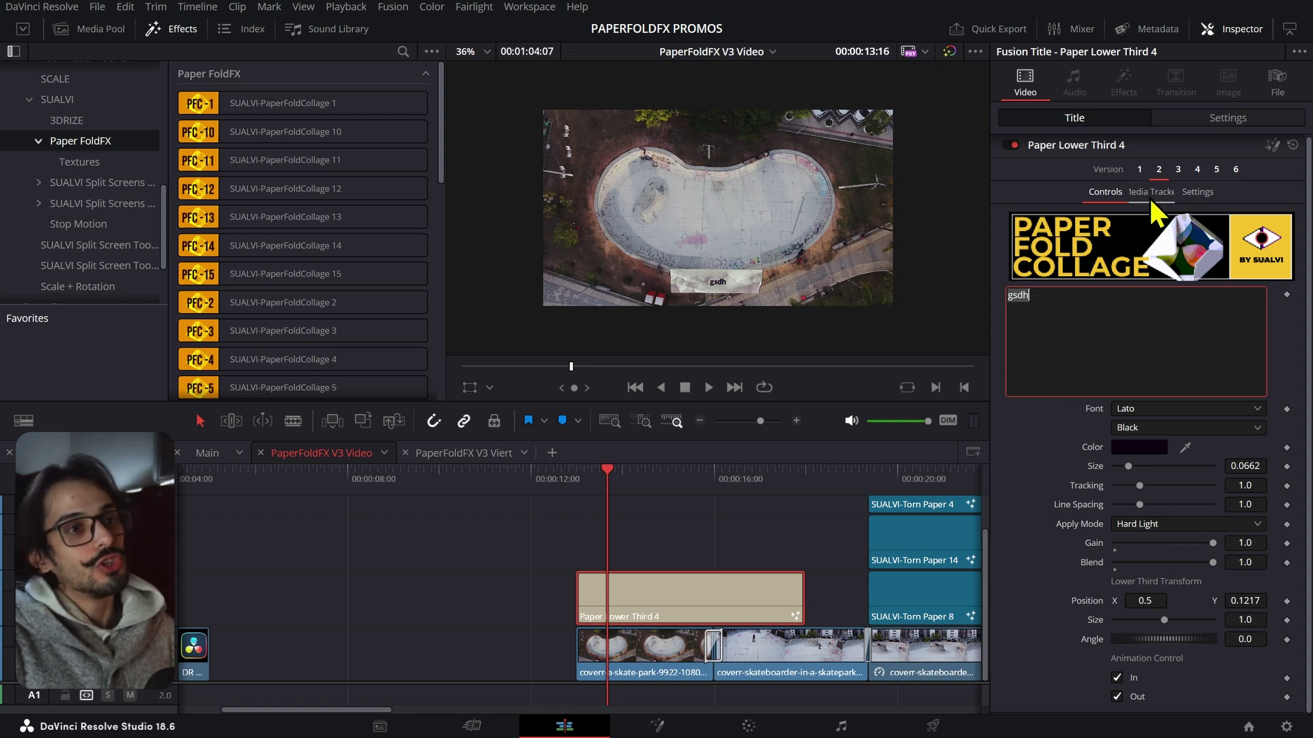
click(1139, 169)
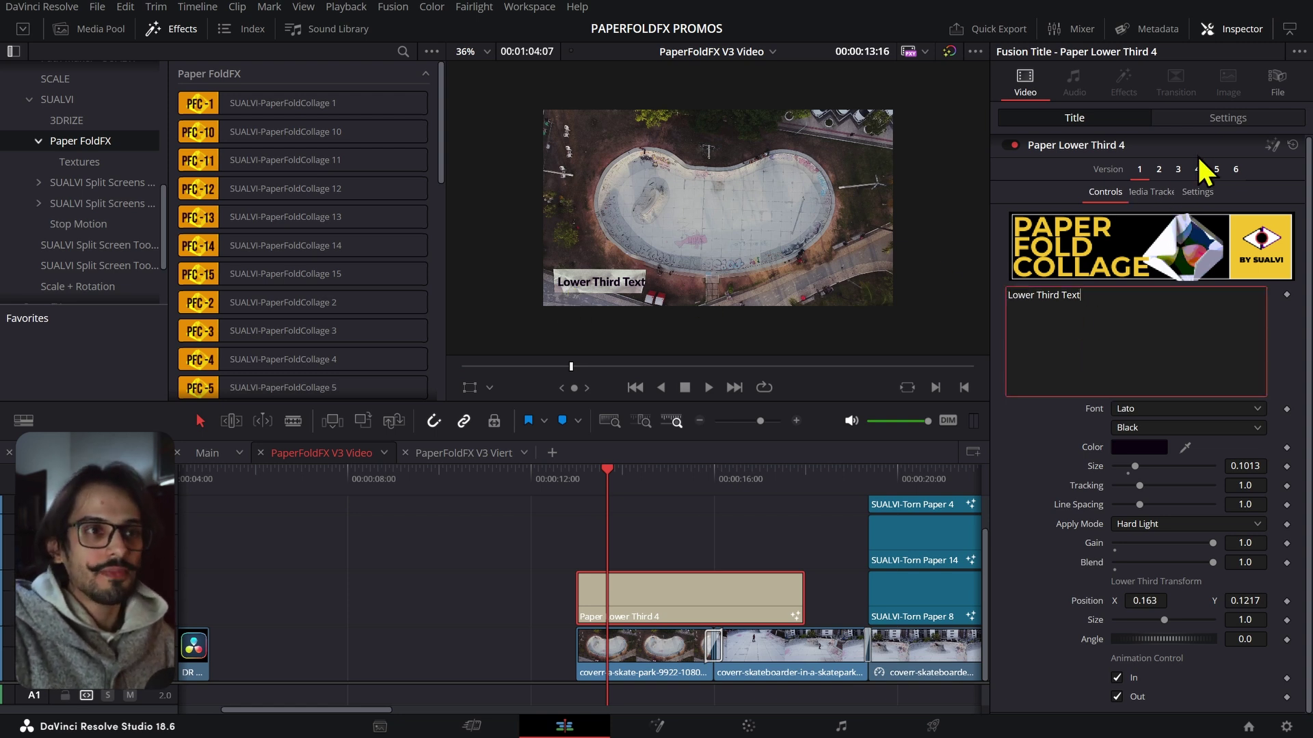
click(1177, 168)
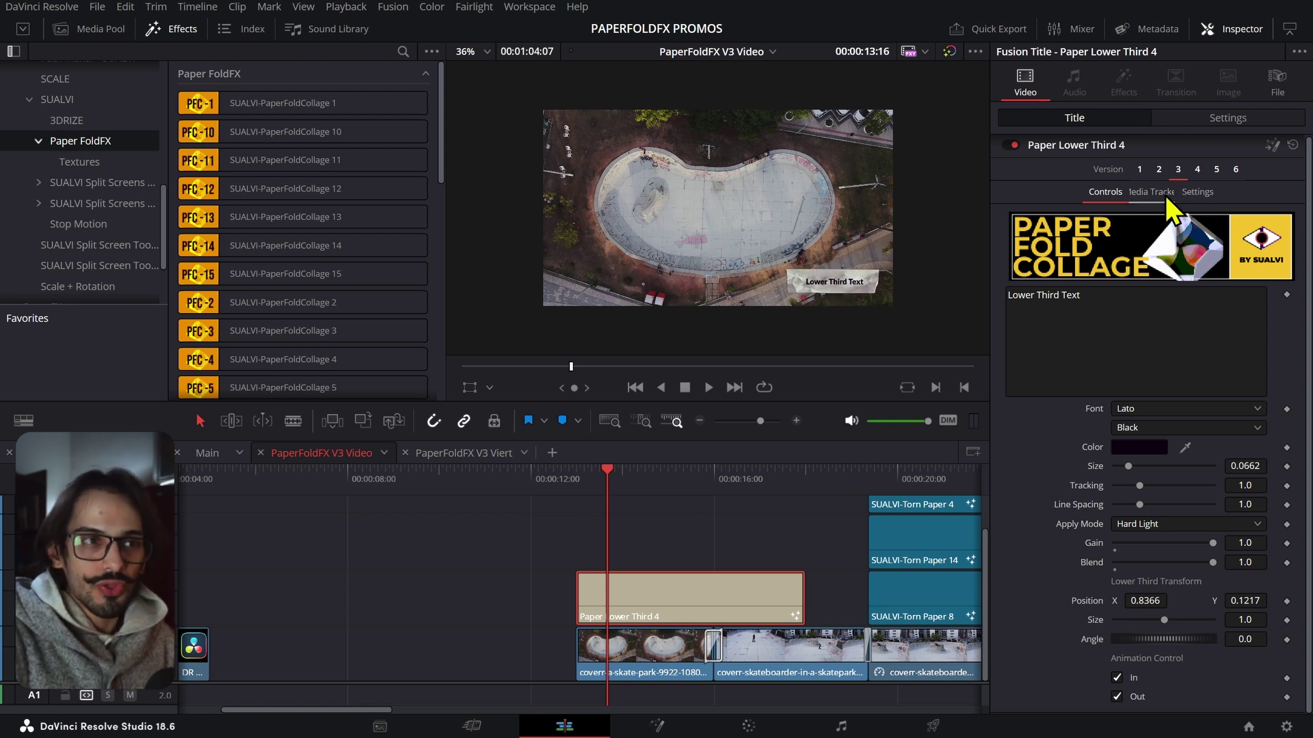
click(1152, 601)
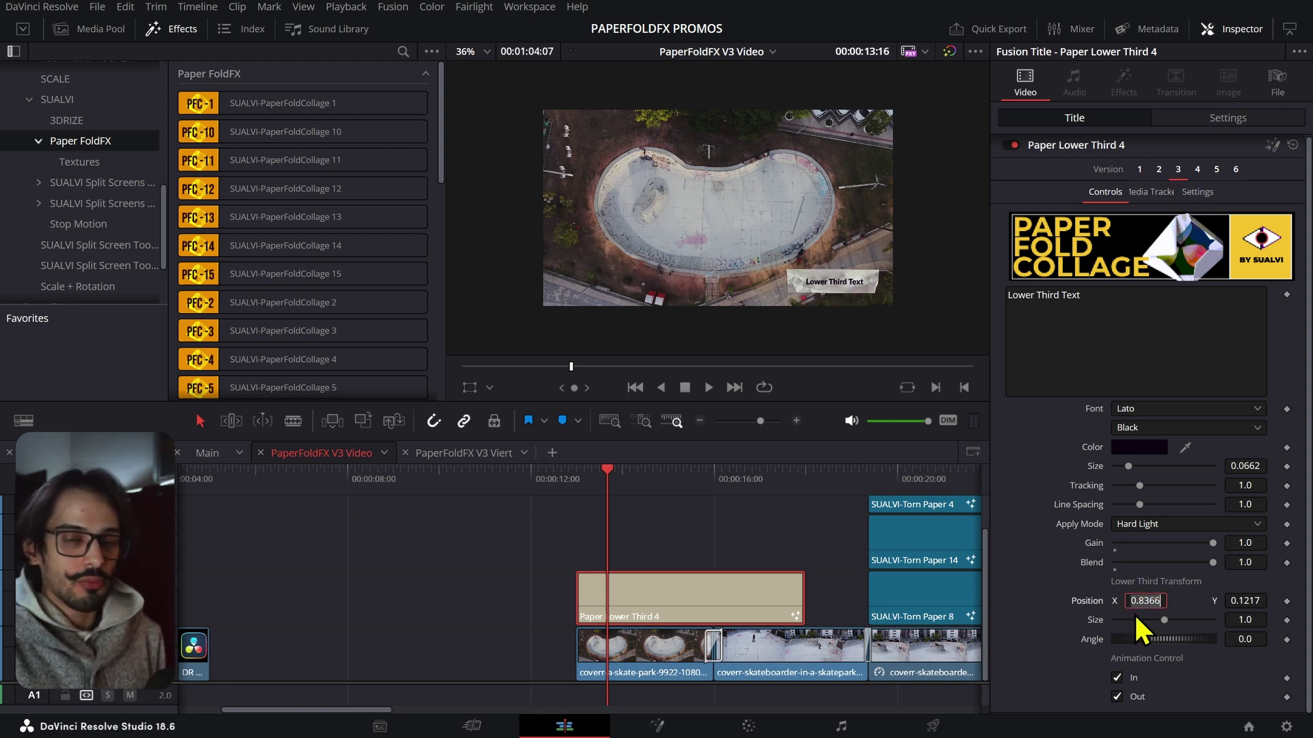
click(1139, 169)
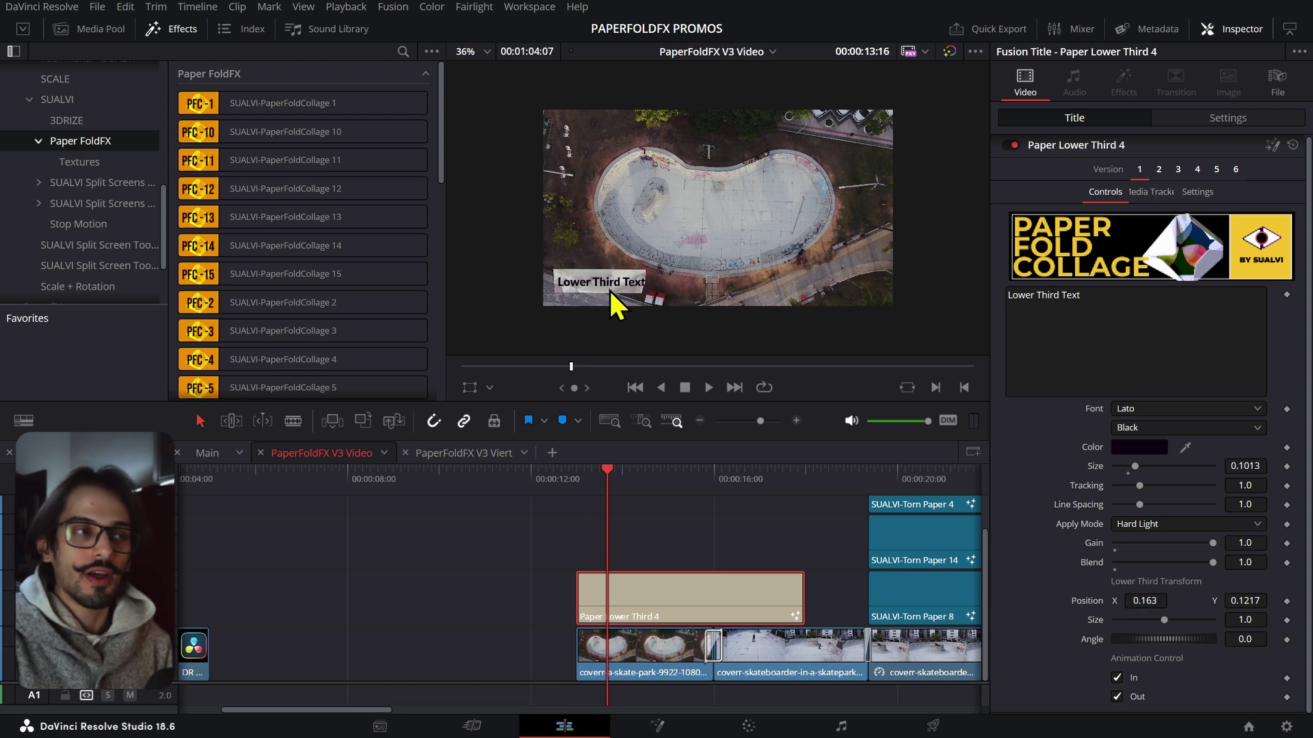
click(1176, 169)
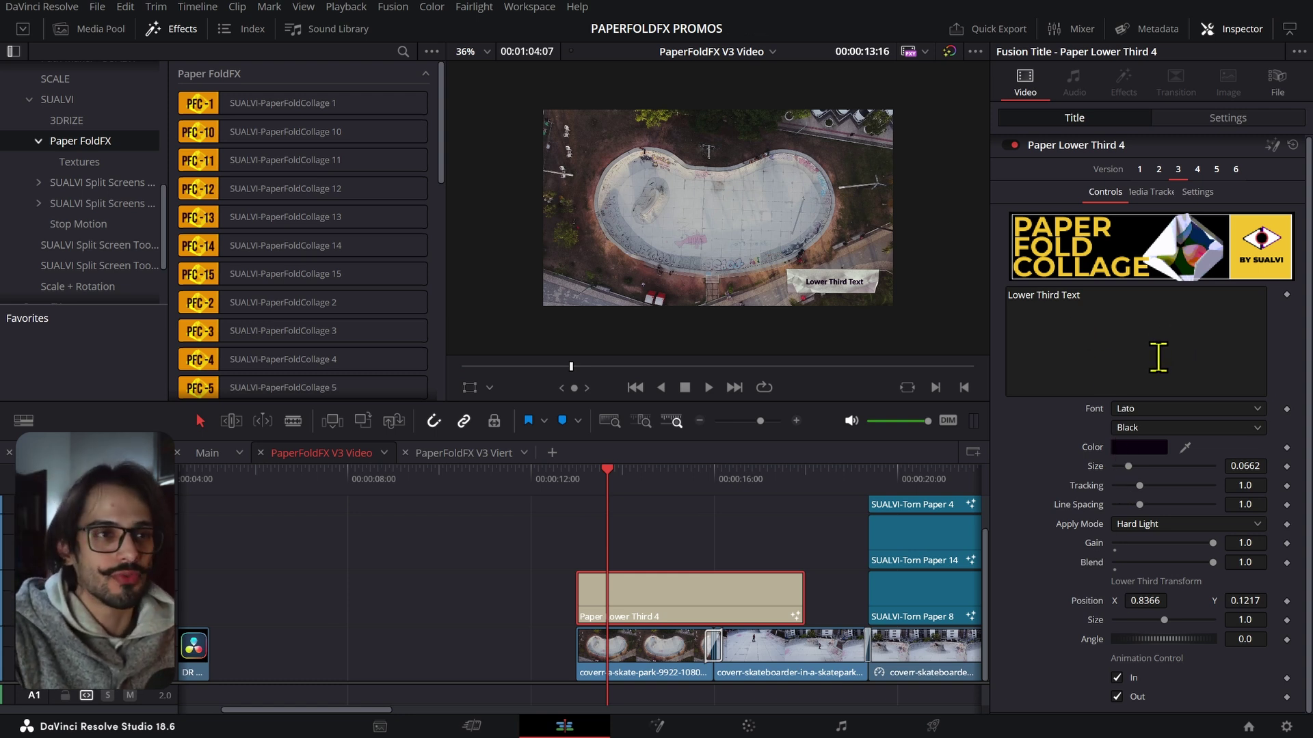
click(1140, 170)
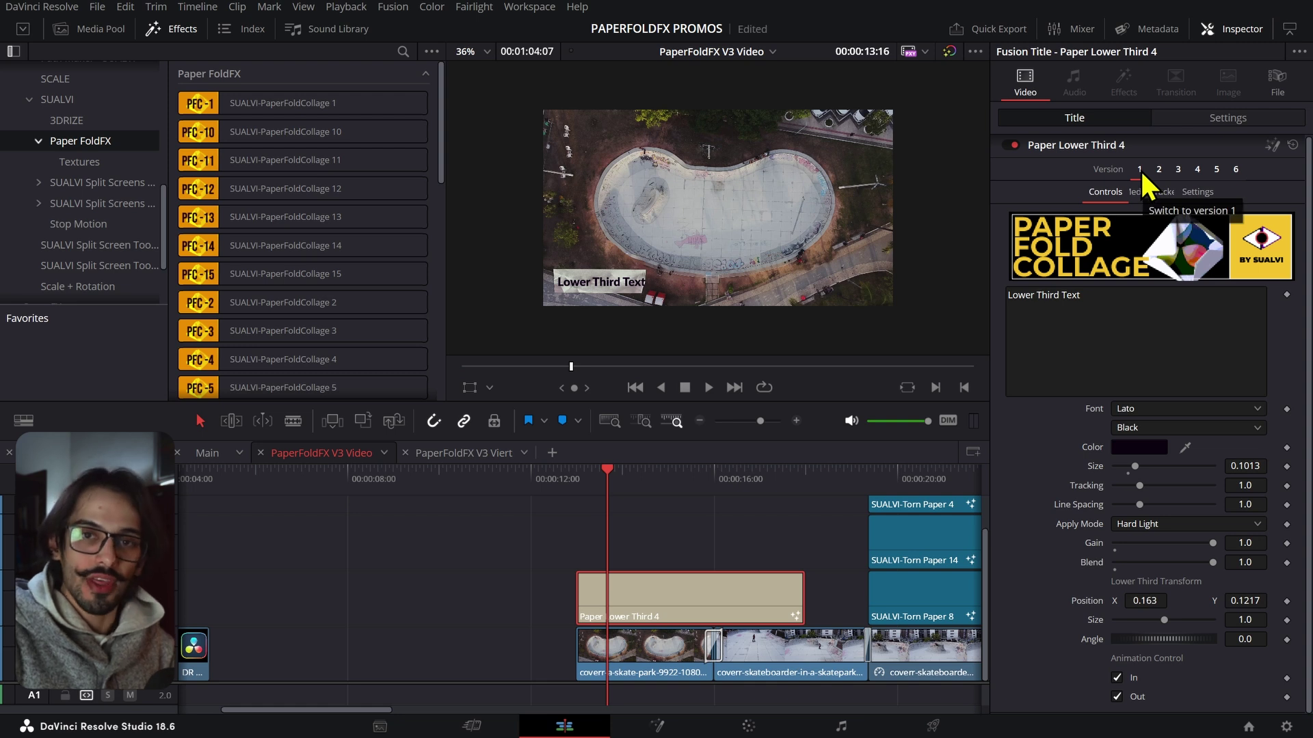
Step: List the PaperFold Fx lower thirds in the SUALVI titles of the effects library
scroll(100, 205, up, 3)
scroll(94, 193, up, 5)
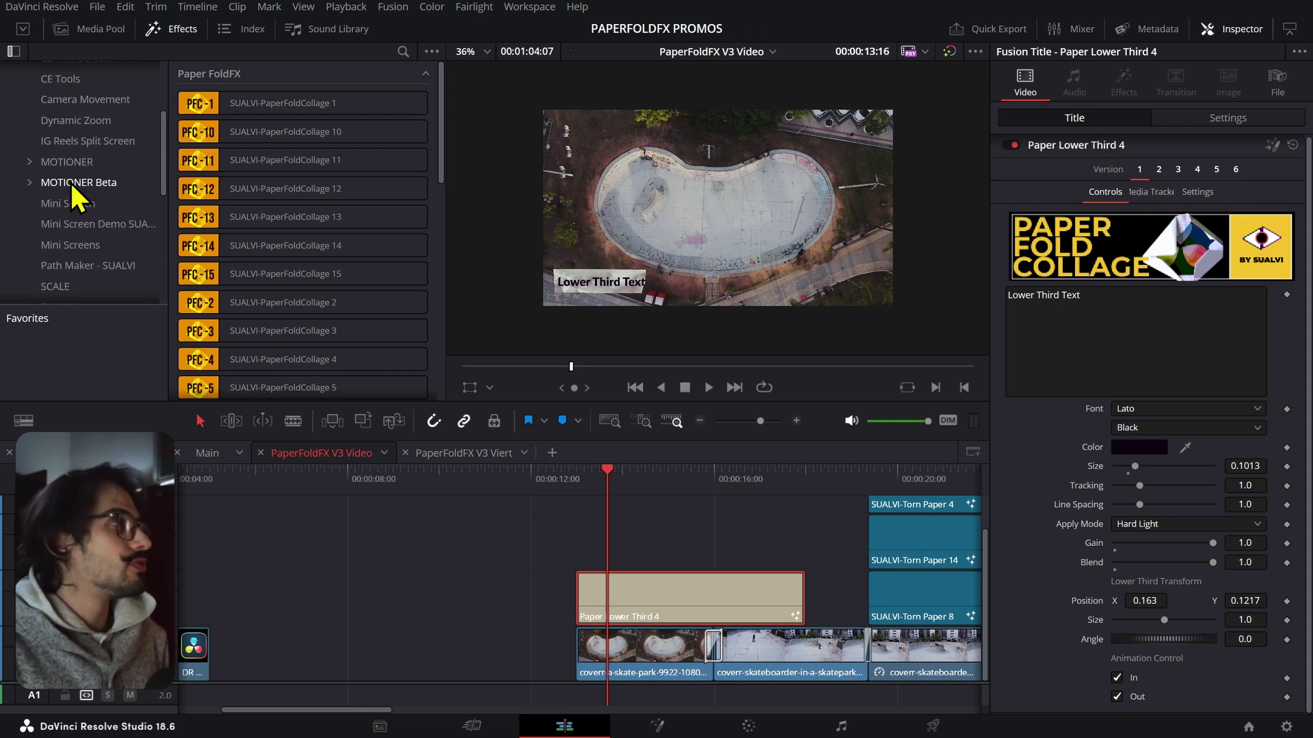
click(47, 137)
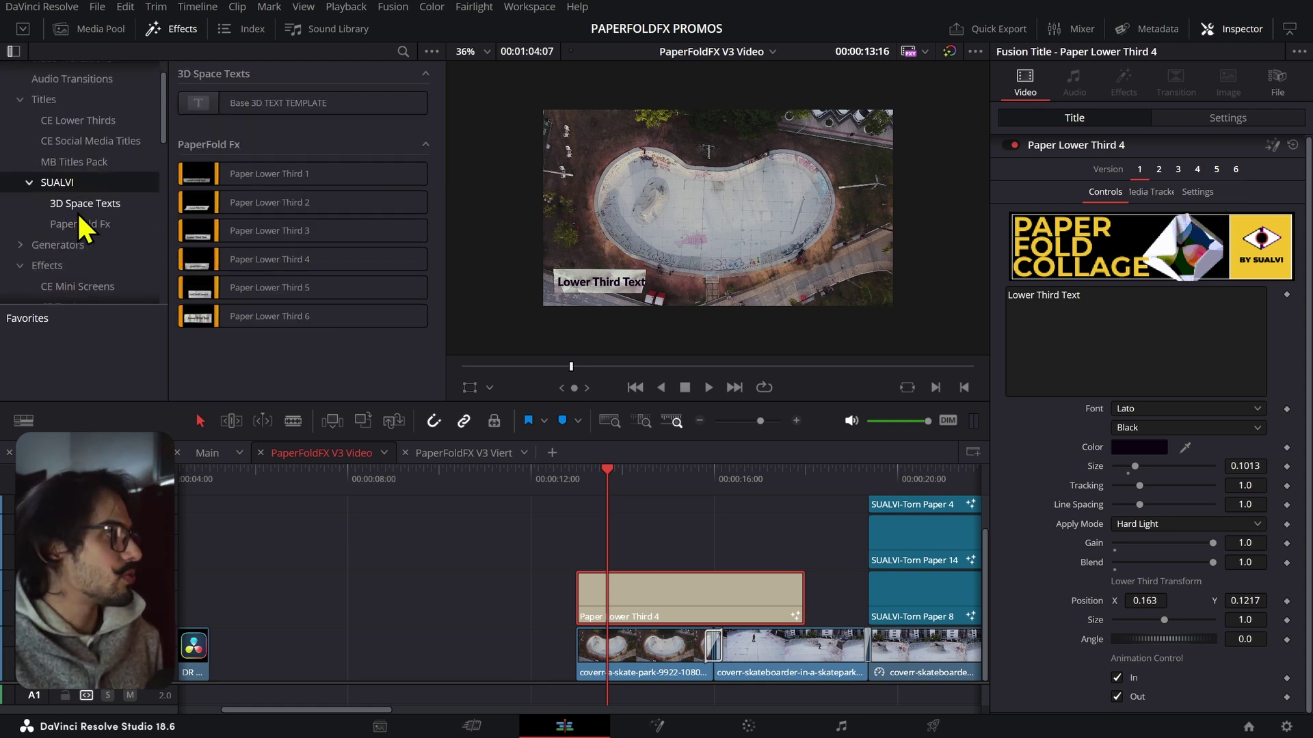
click(79, 223)
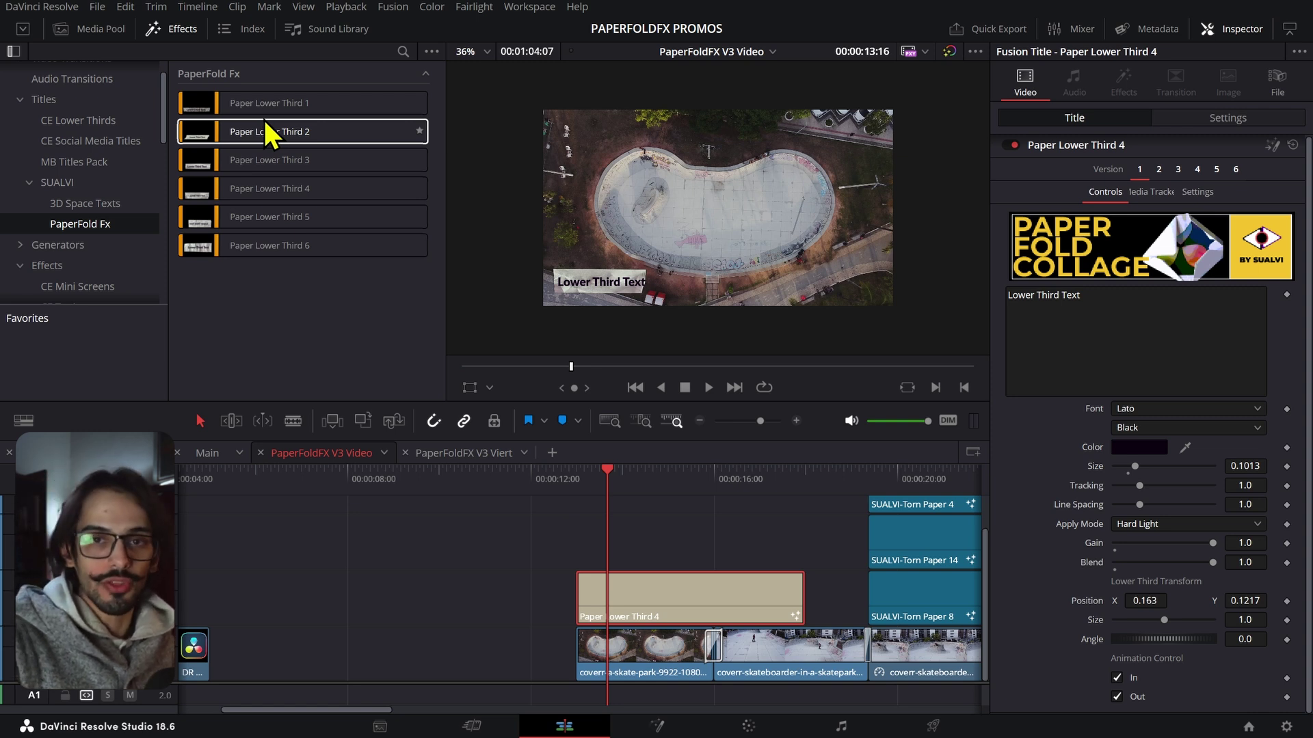
click(195, 651)
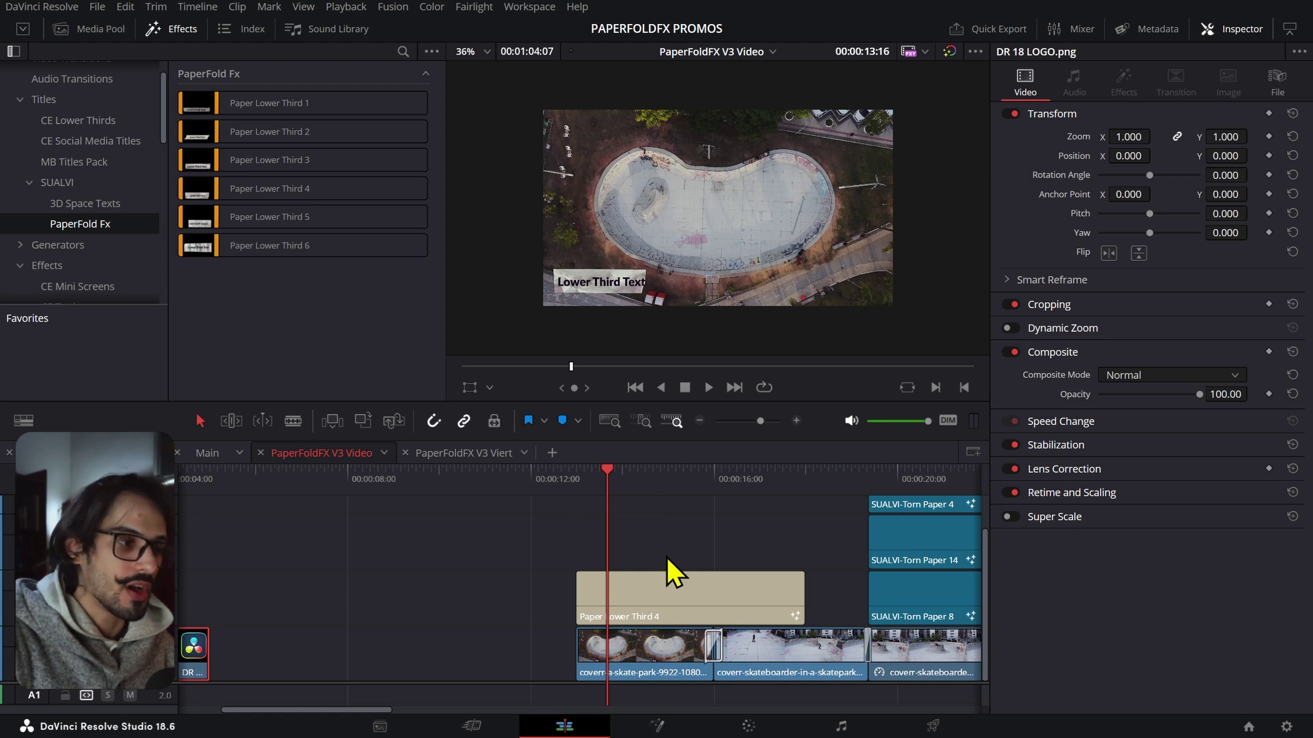
scroll(65, 216, down, 3)
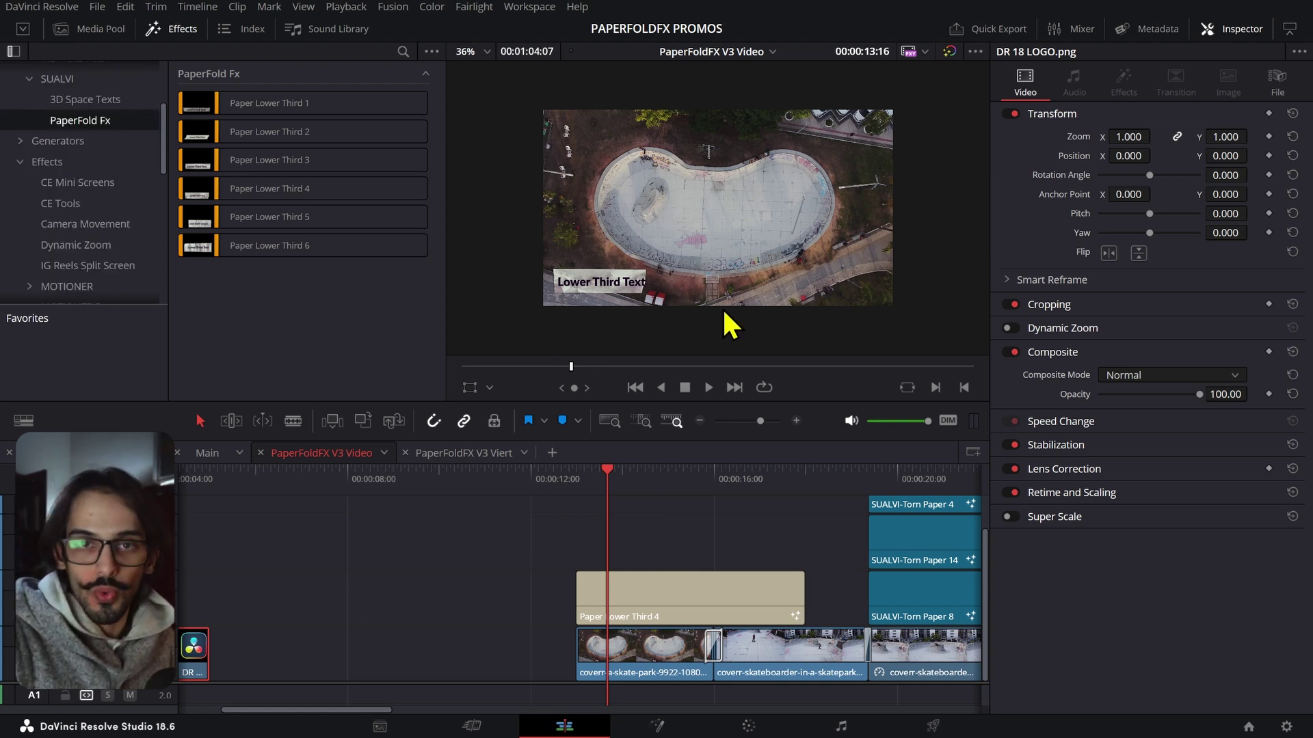
Step: Disable the Paper Lower Third 4 title and select the paper transition between the two skate park clips with the playhead at its start
click(666, 589)
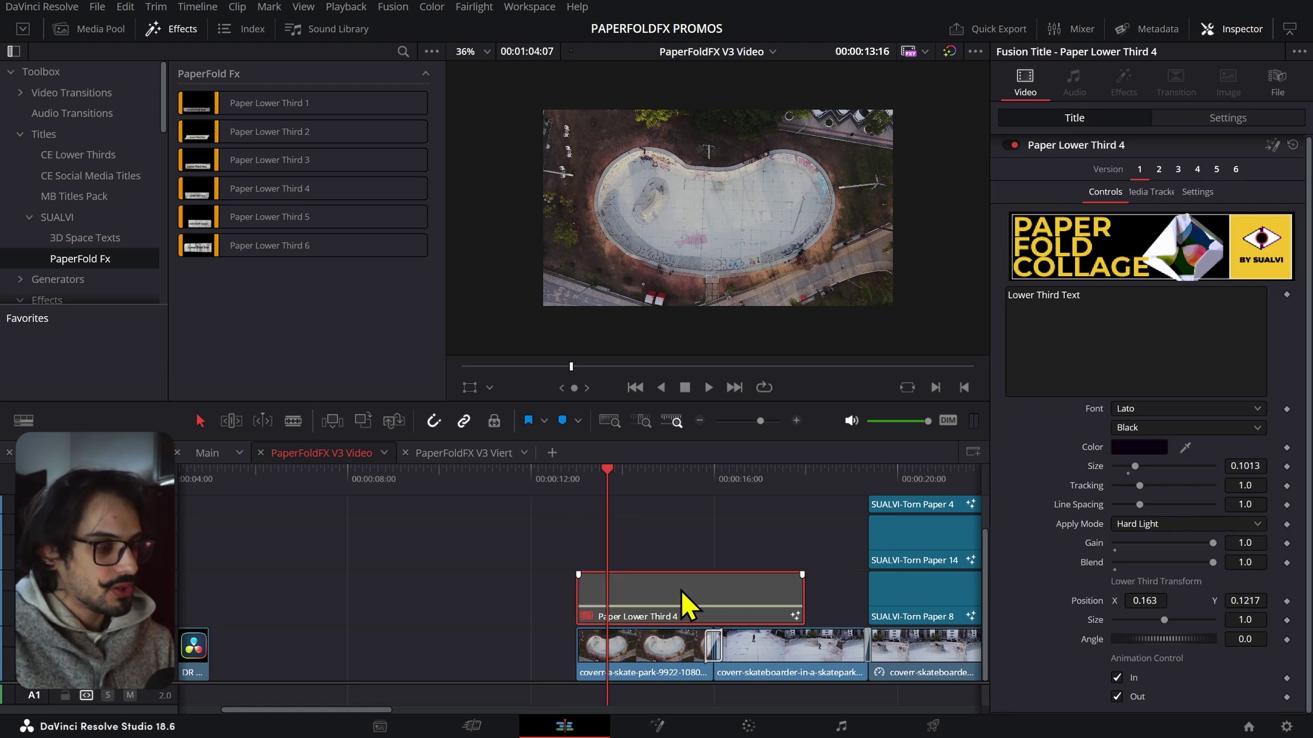
click(701, 492)
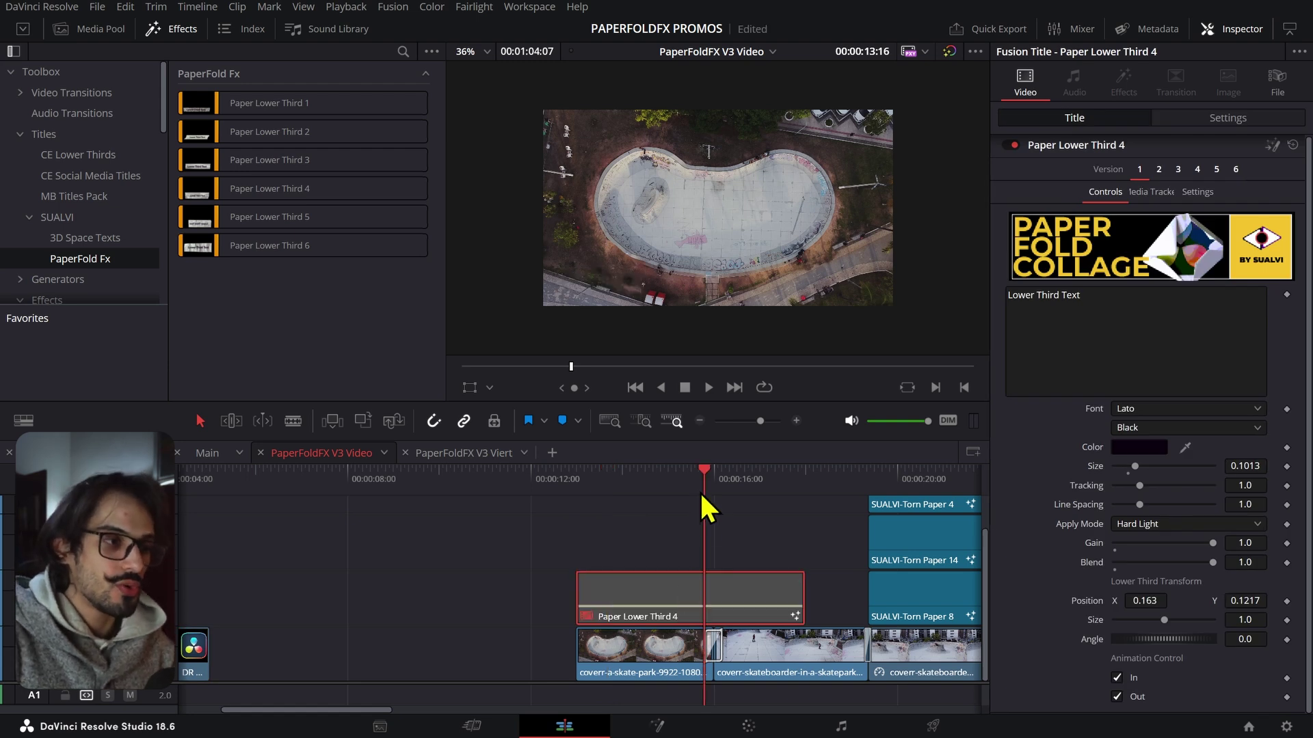
click(715, 644)
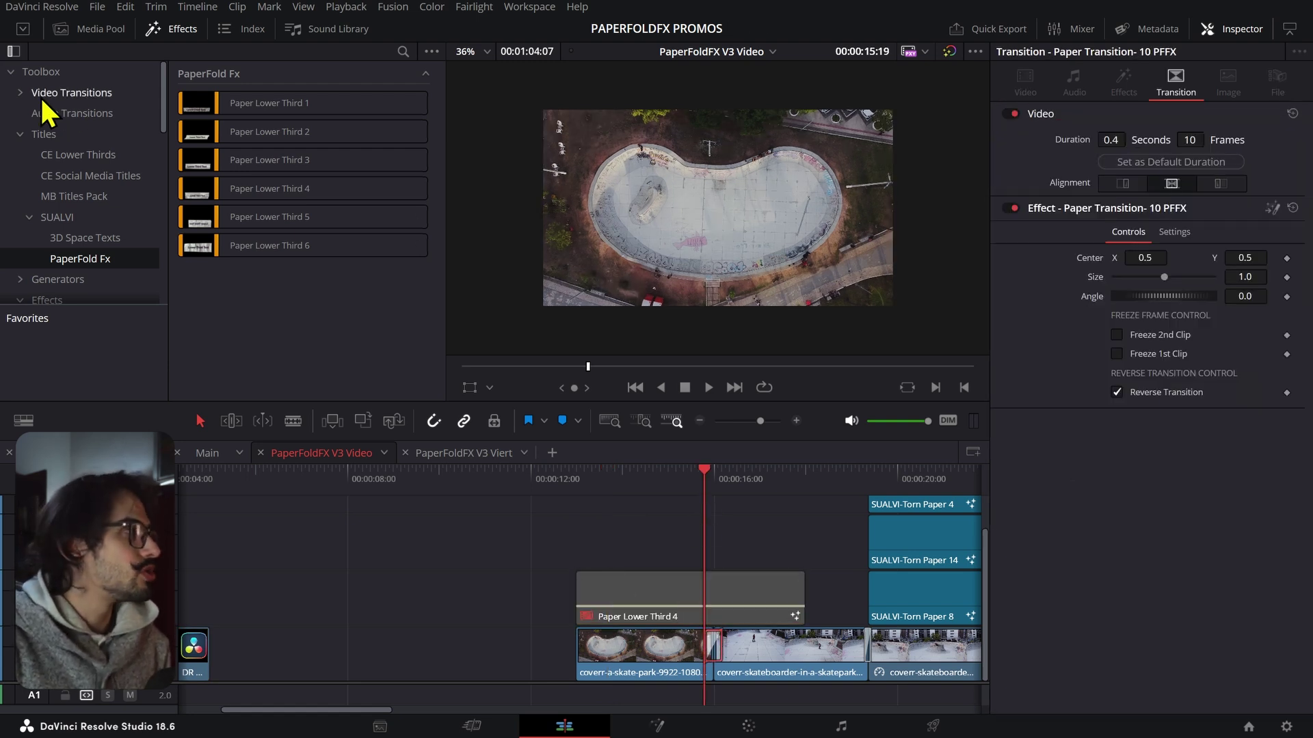
Step: List the Paper transitions in the SUALVI video transitions of the effects library
click(20, 93)
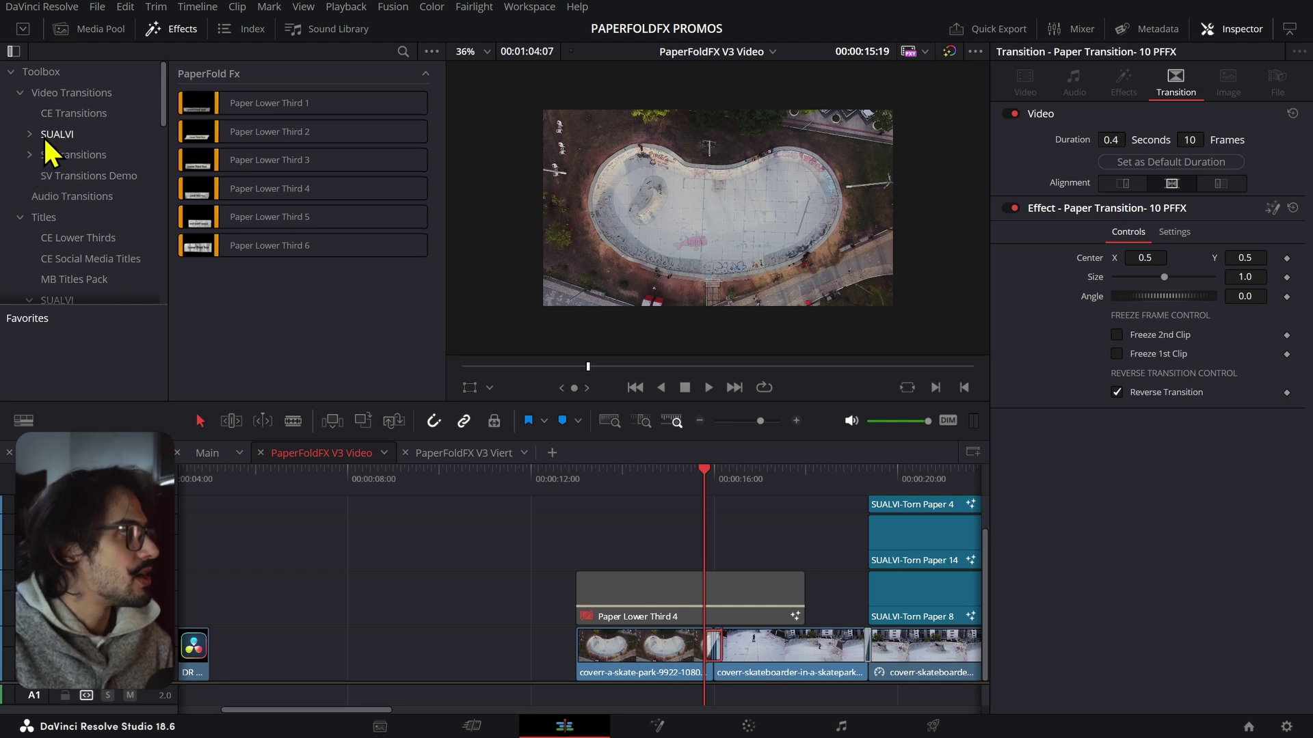
double_click(48, 135)
click(68, 177)
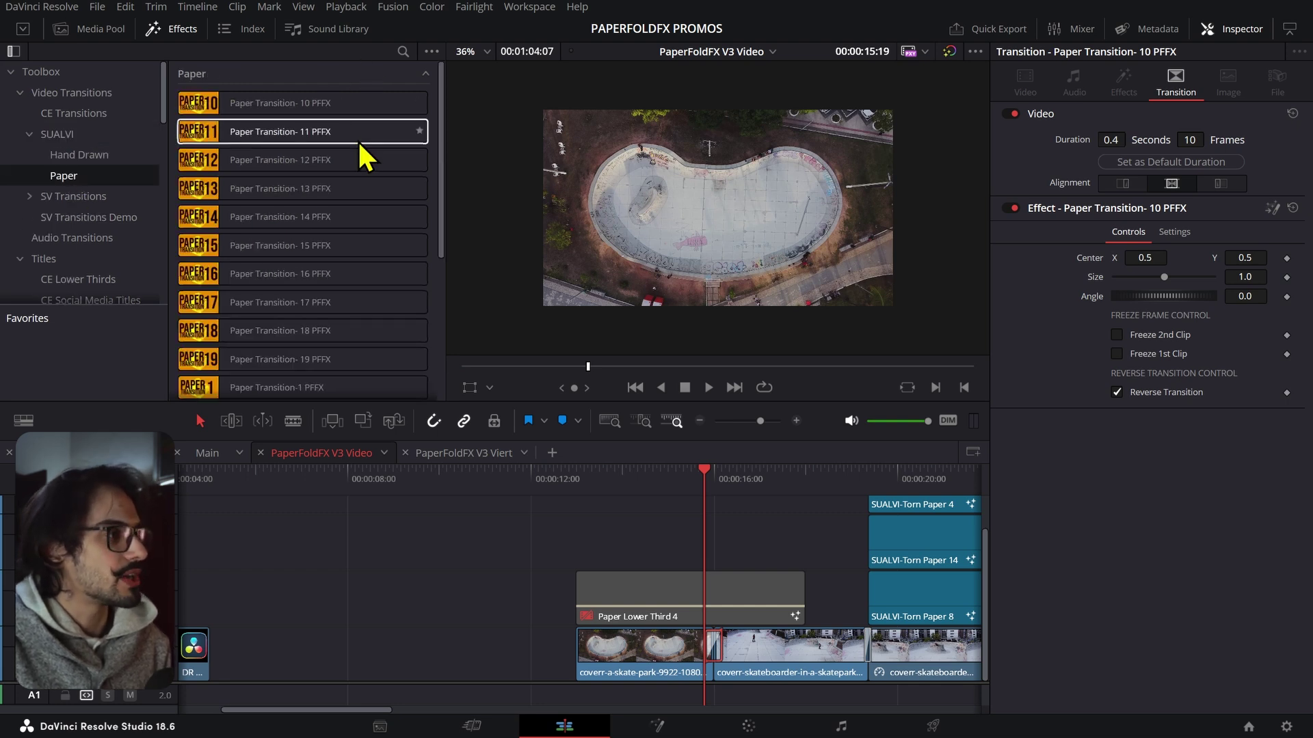
scroll(363, 158, down, 2)
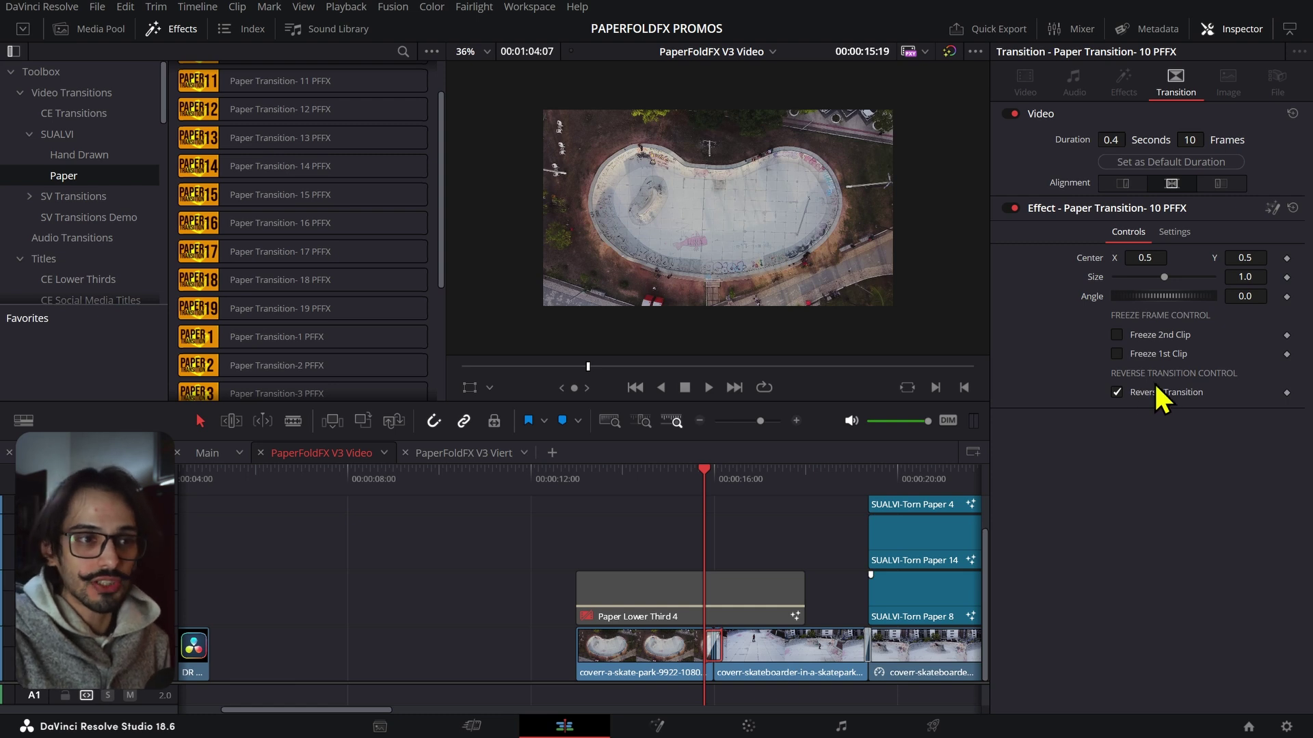
Step: Turn off Reverse Transition for the selected paper transition and advance four frames to preview it
click(1132, 392)
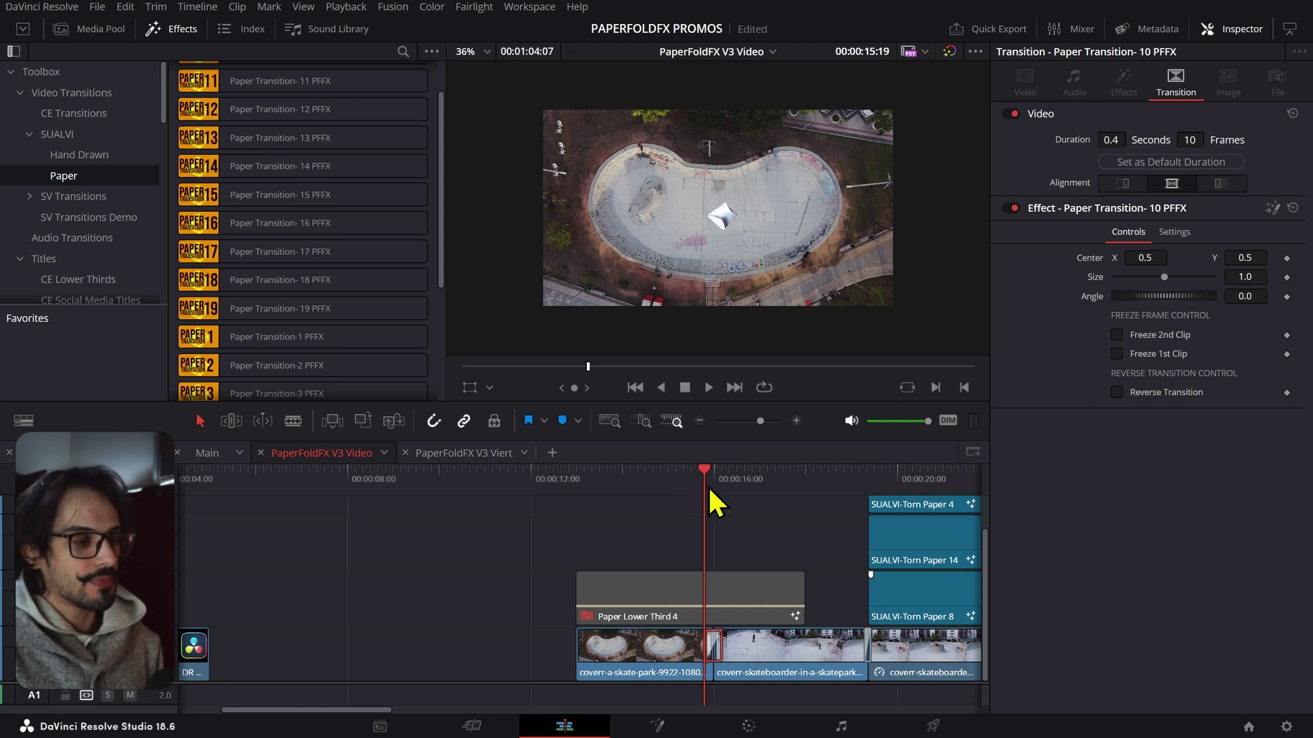
scroll(753, 651, up, 3)
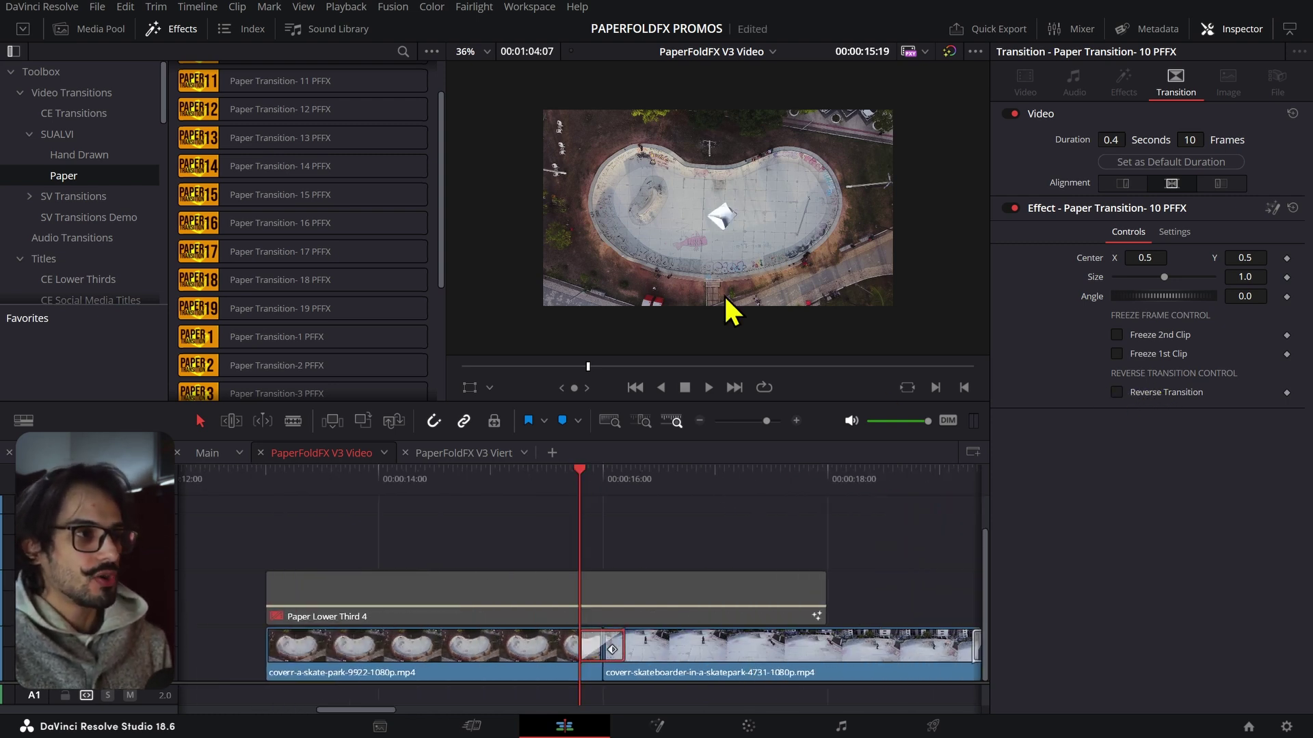
key(Right)
key(Right)
key(Right)
key(Right)
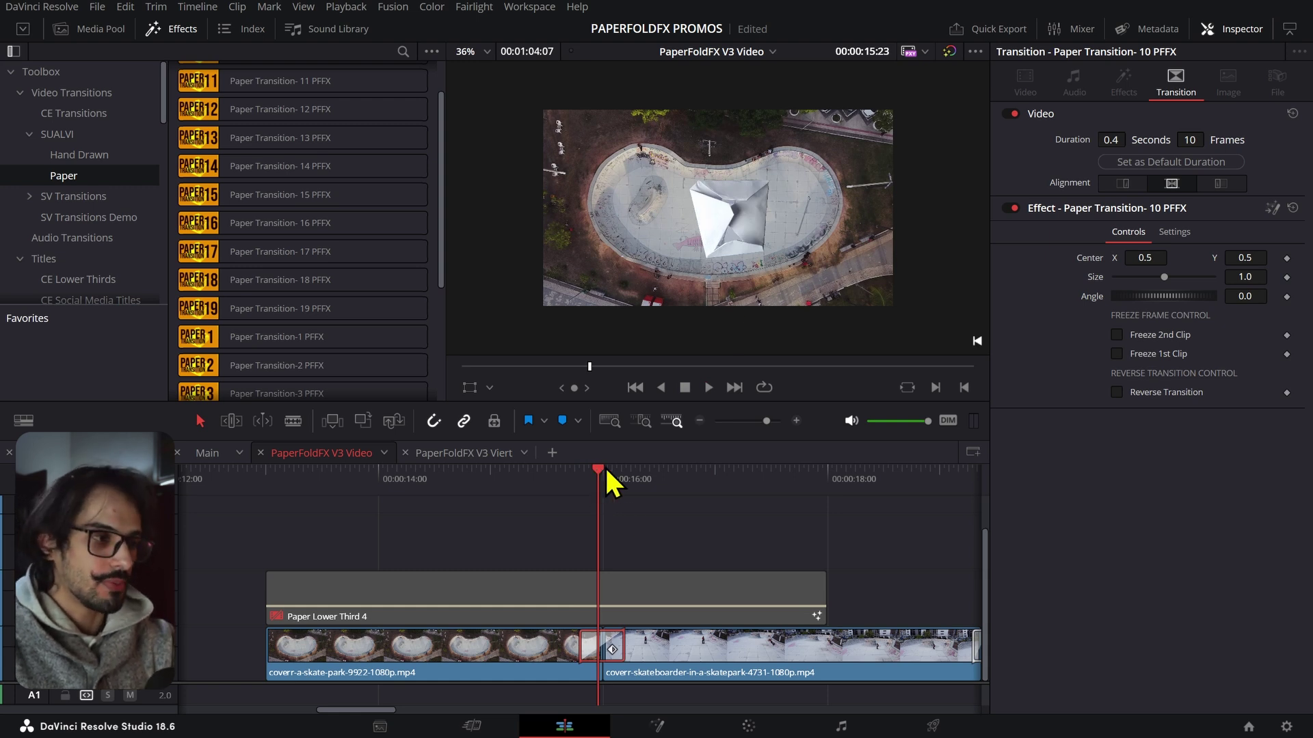
Step: Step back and forth through the middle frames of the non-reversed paper transition to preview it
key(Right)
key(Right)
key(Right)
key(Left)
key(Left)
key(Left)
key(Left)
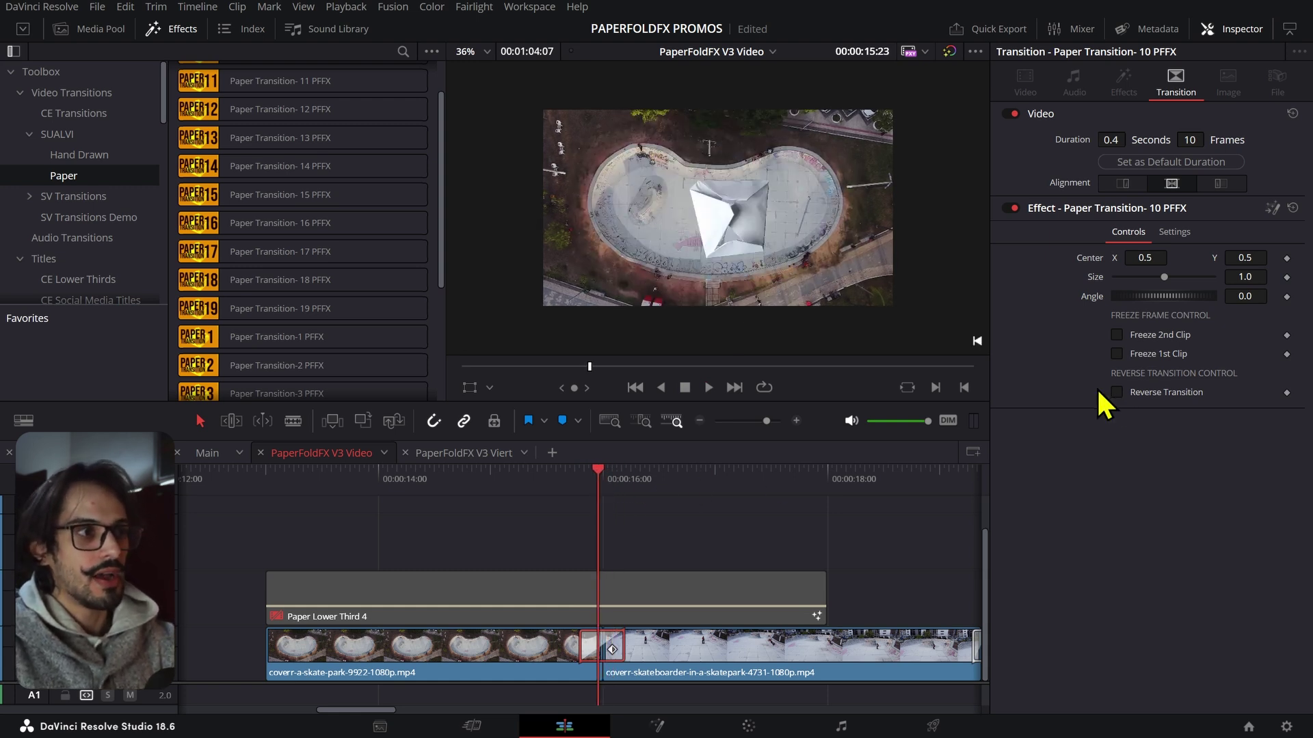
Step: Turn on Reverse Transition for the selected paper transition and return the playhead to the transition's start
click(1116, 392)
key(Left)
key(Left)
key(Left)
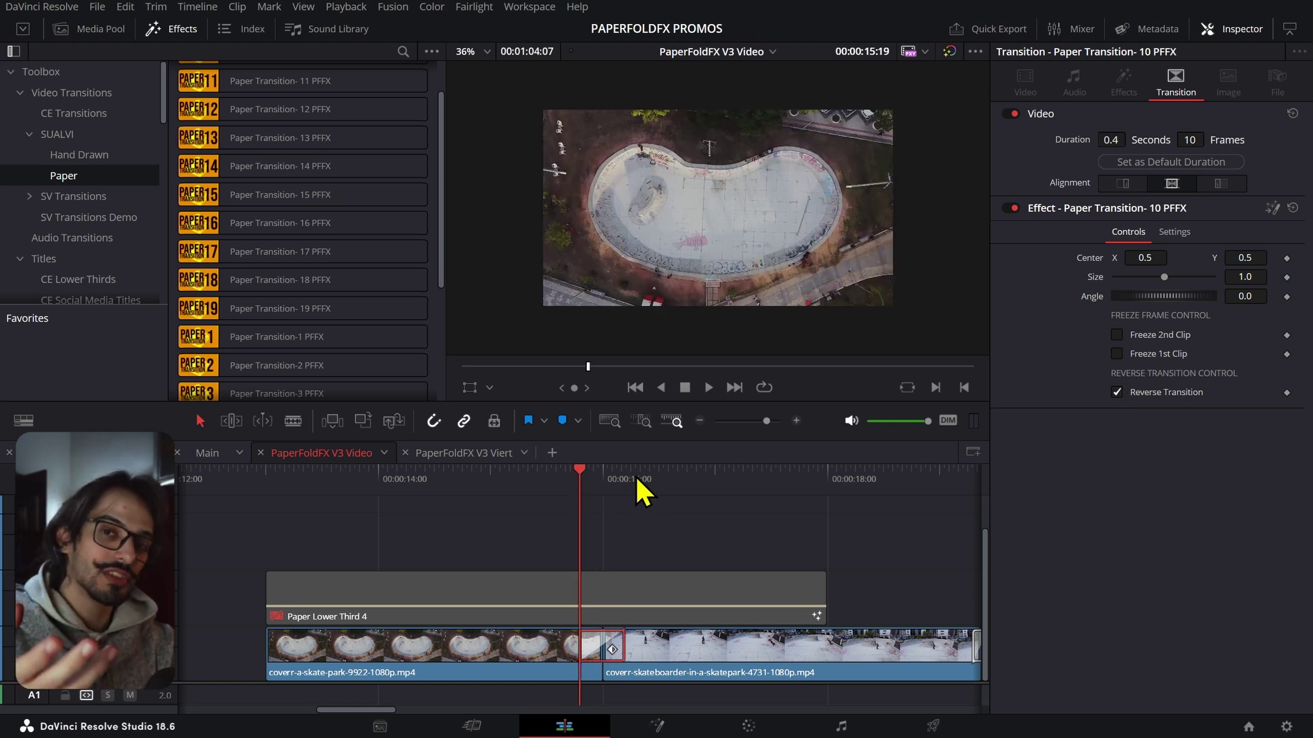
Step: Preview the reversed paper transition frame by frame through to its end
key(Right)
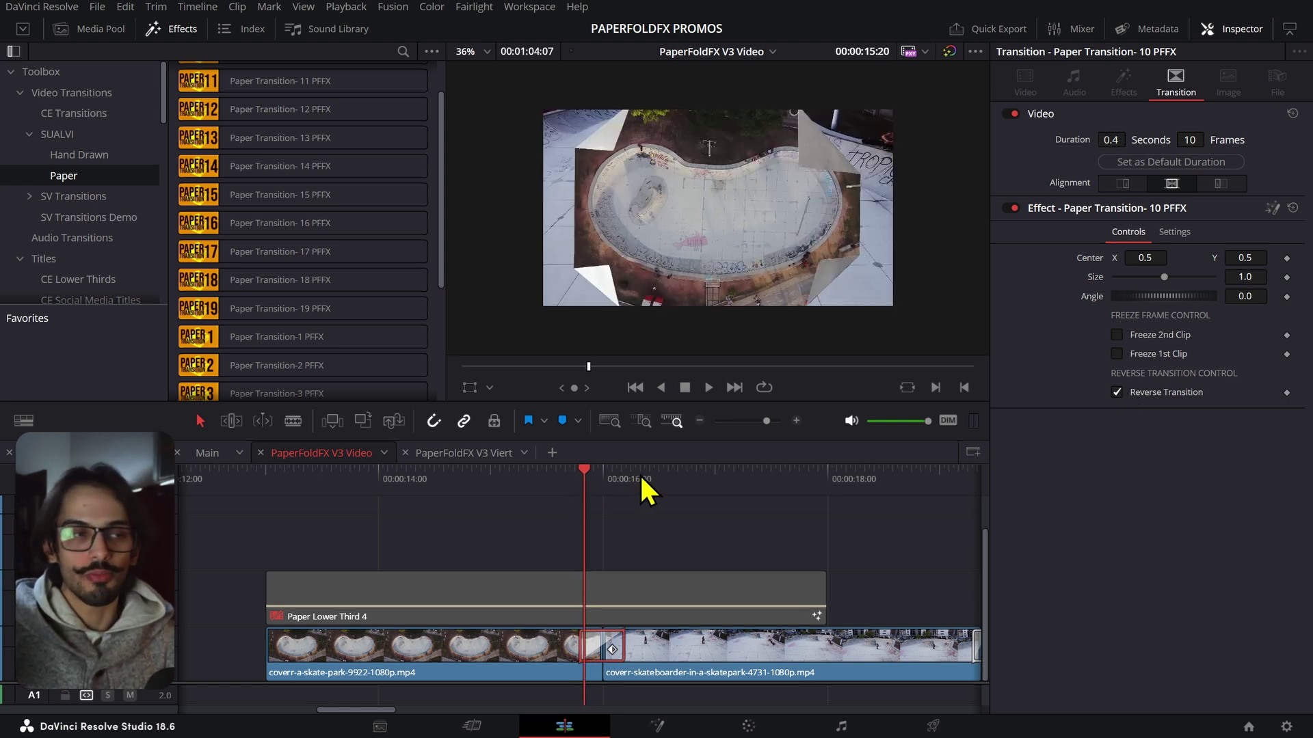
key(Right)
key(Right)
key(Right)
key(Right)
key(Right)
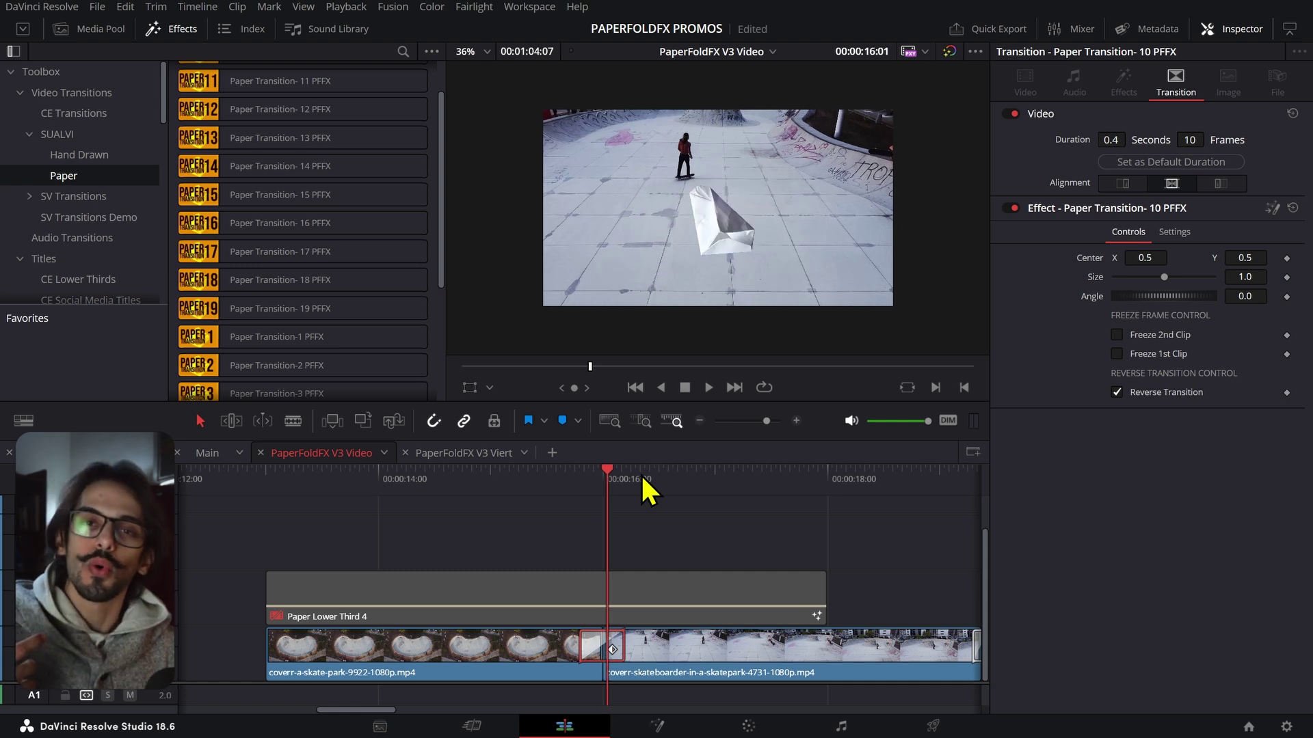
key(Right)
key(Right)
key(Right)
key(Right)
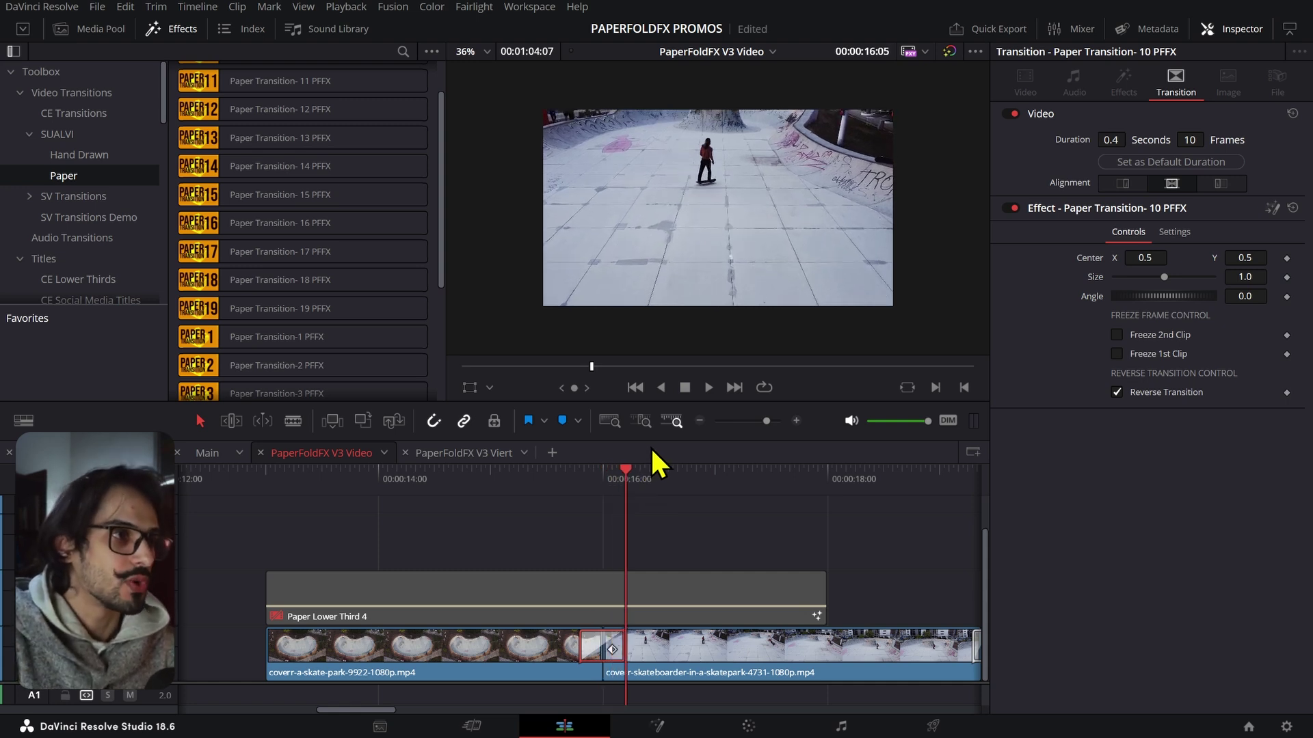
Step: Examine the first clip's motion in the opening frames of the reversed paper transition
click(593, 489)
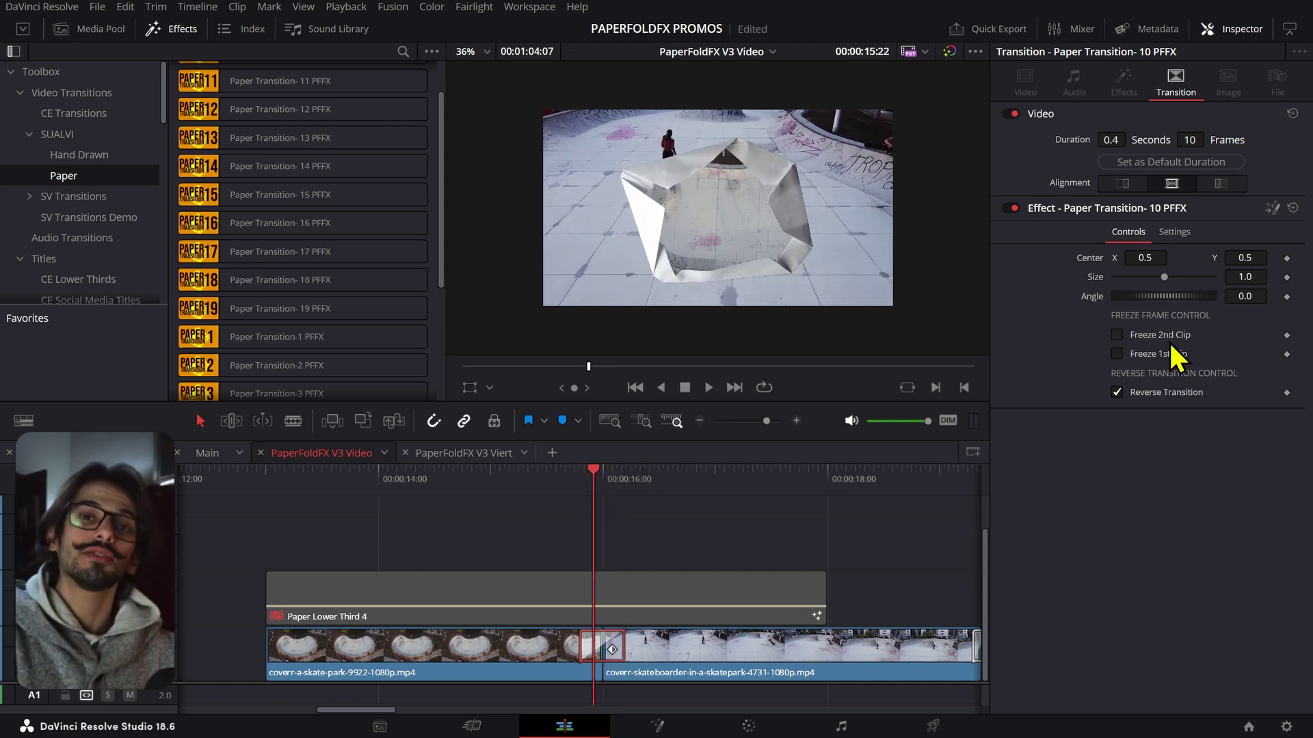
key(Left)
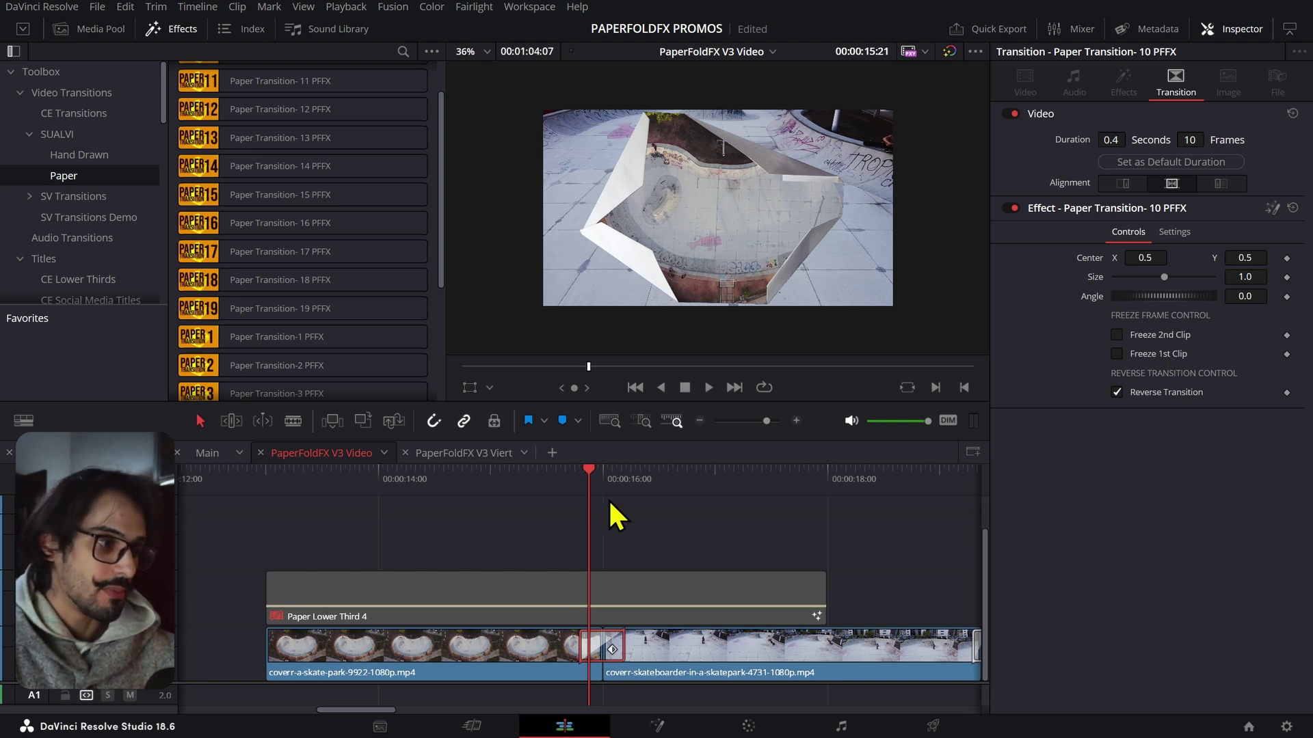
click(579, 487)
key(Left)
key(Right)
key(Right)
key(Right)
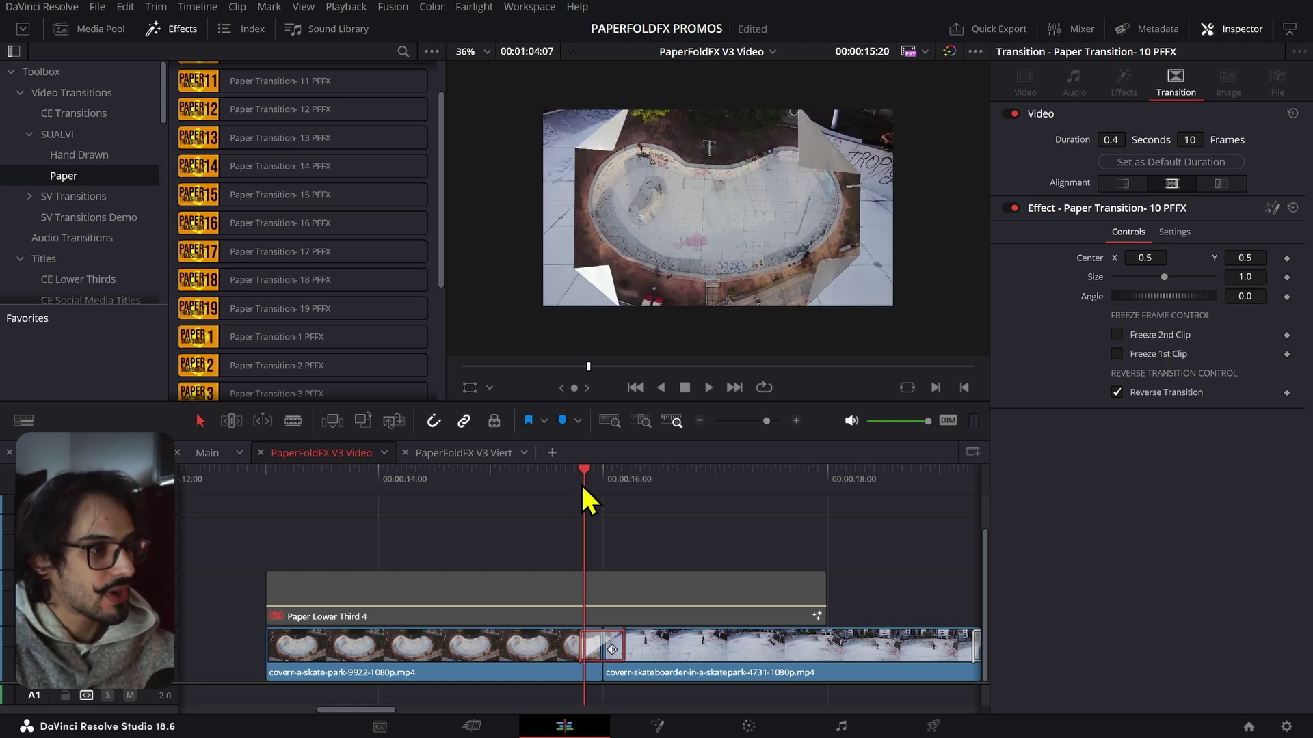
key(Left)
key(Left)
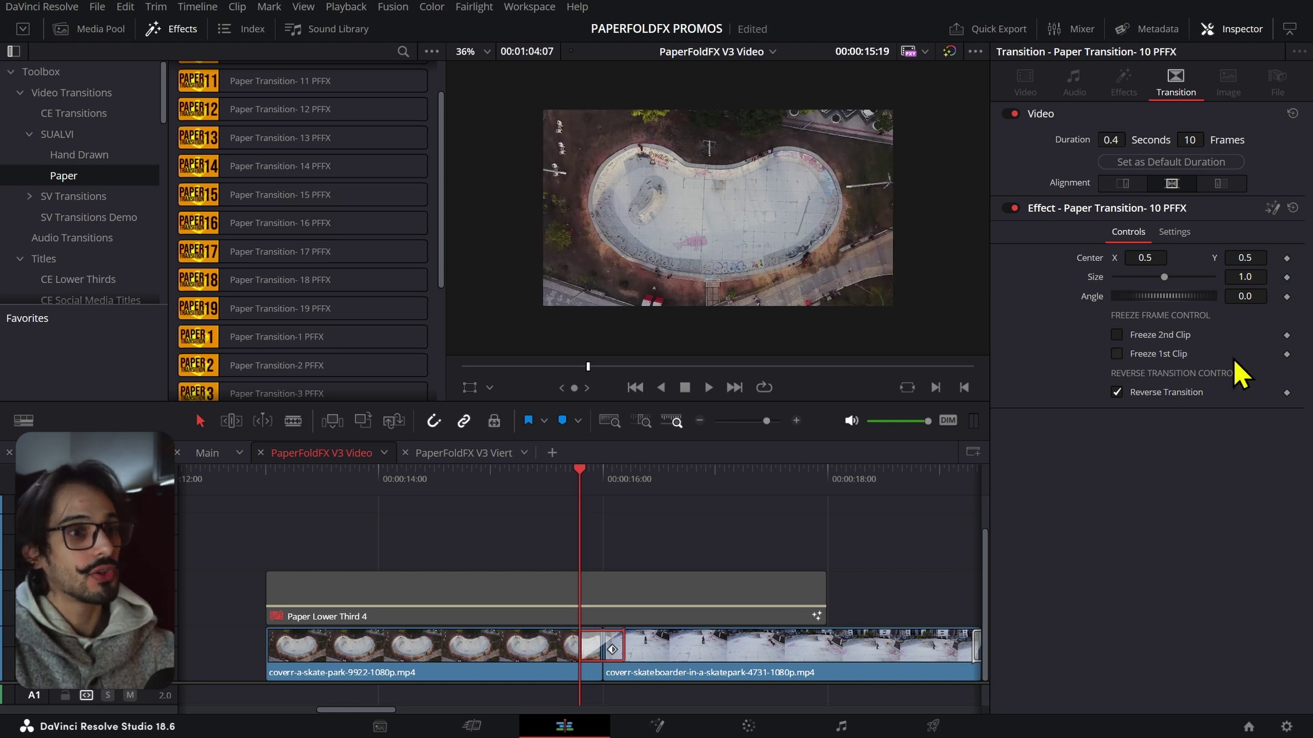
Step: Turn on Freeze 1st Clip for the paper transition and move the playhead back to 00:00:15:17
key(Right)
key(Right)
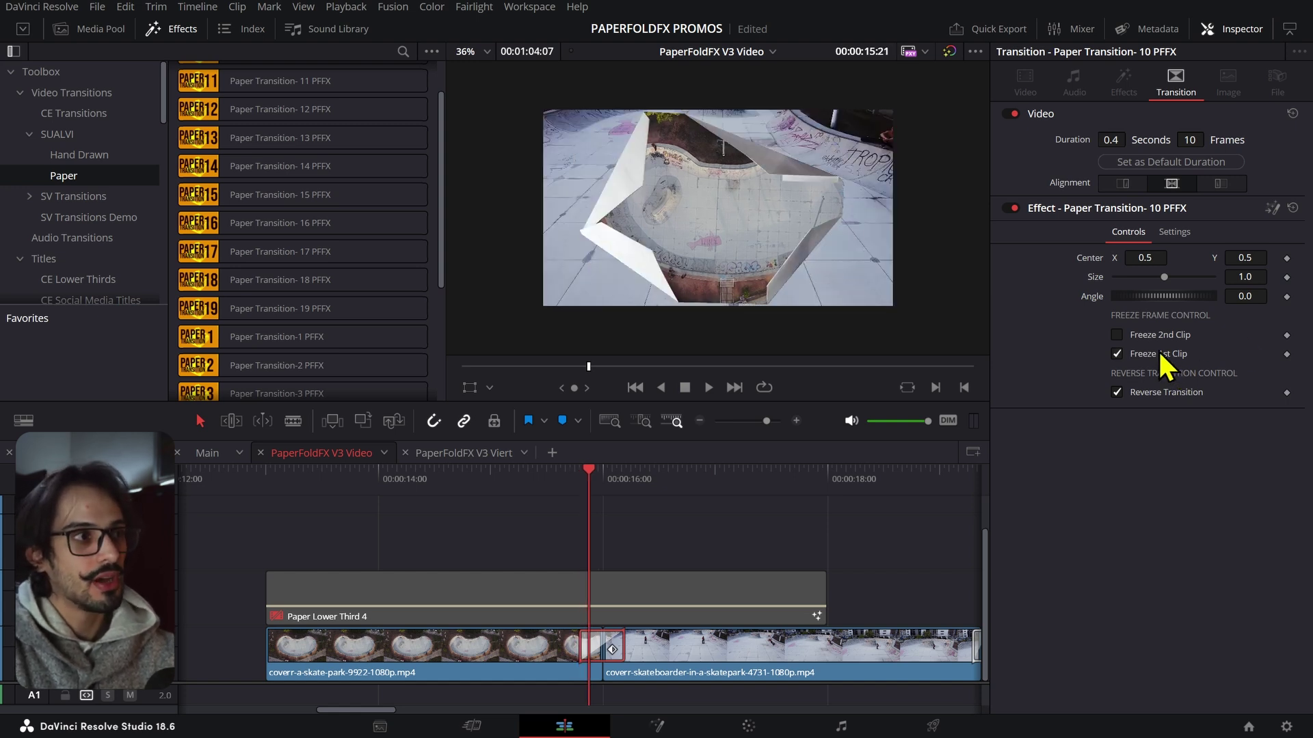
key(Left)
key(Left)
key(Left)
key(Left)
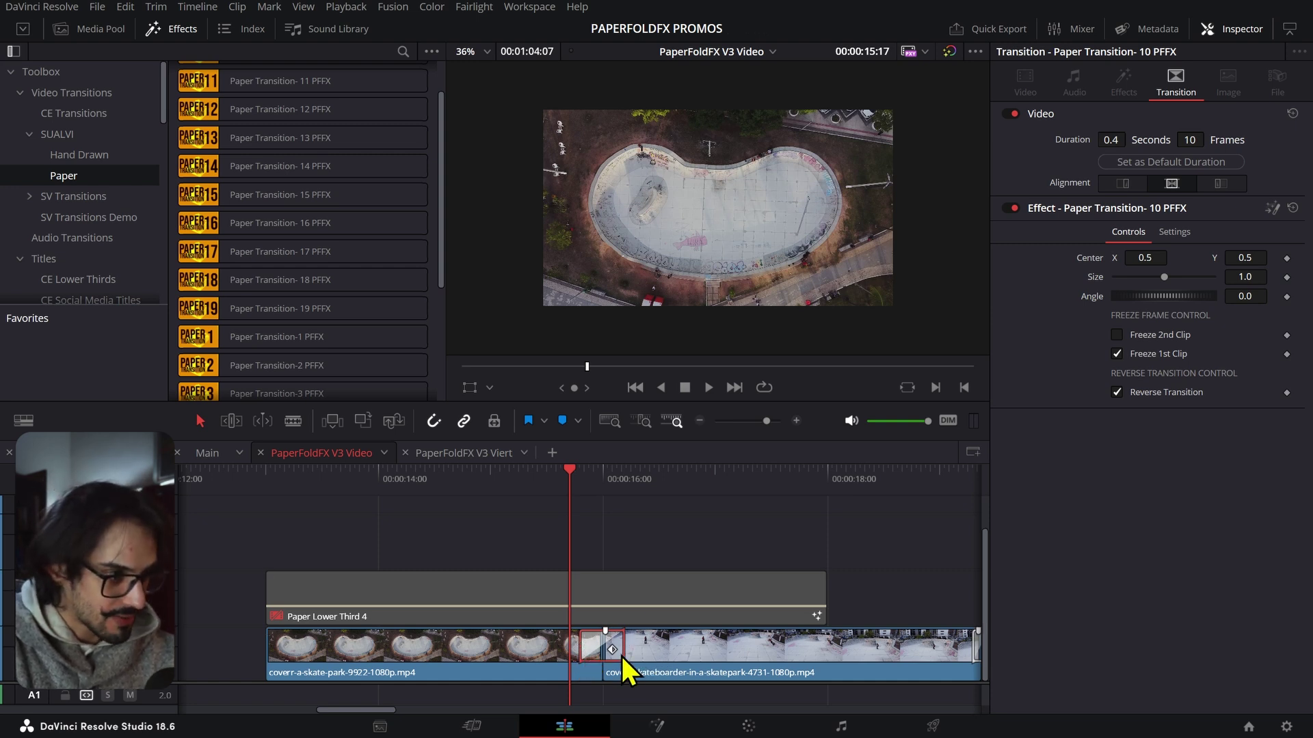
Step: Lengthen the paper transition to 14 frames and turn off Freeze 1st Clip
drag(622, 646, 645, 647)
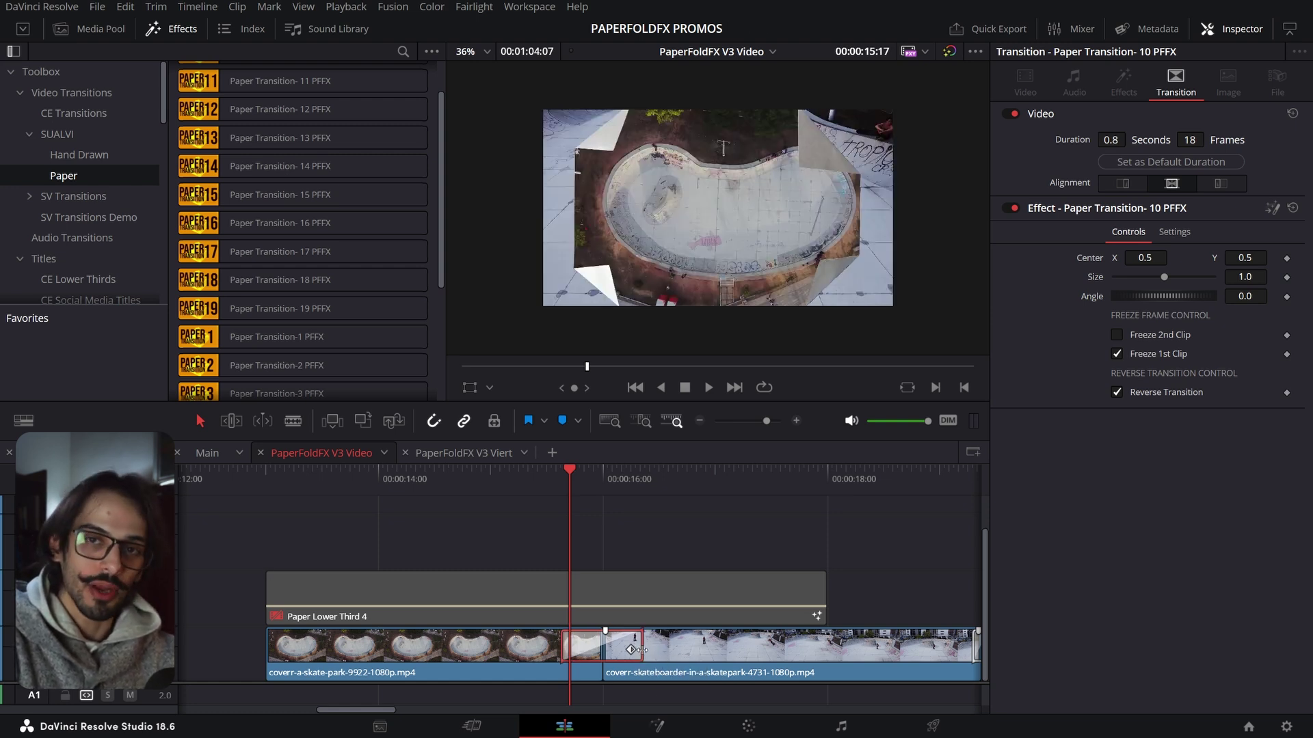
drag(636, 648, 627, 649)
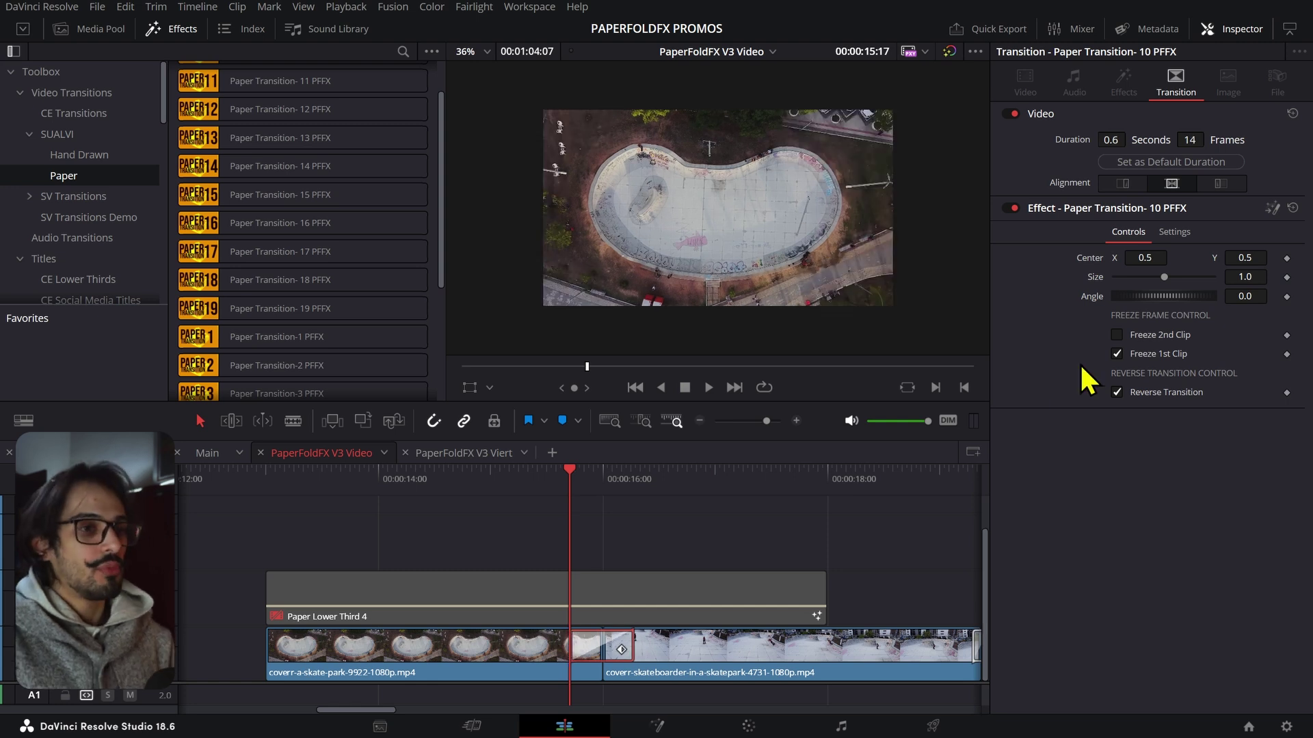
click(1116, 354)
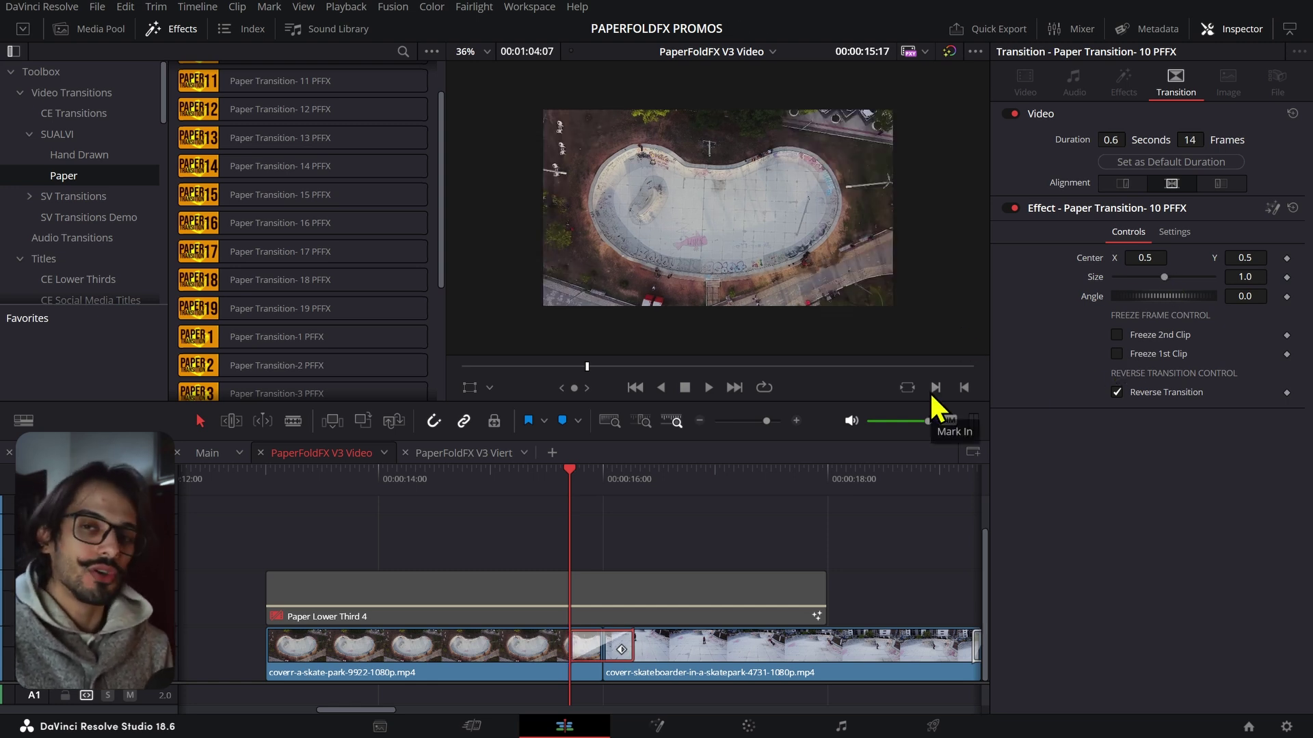
Step: In the PaperFoldFX V3 Viert timeline, select the paper transition between the skate park clips and set its size to 0.9354
click(482, 453)
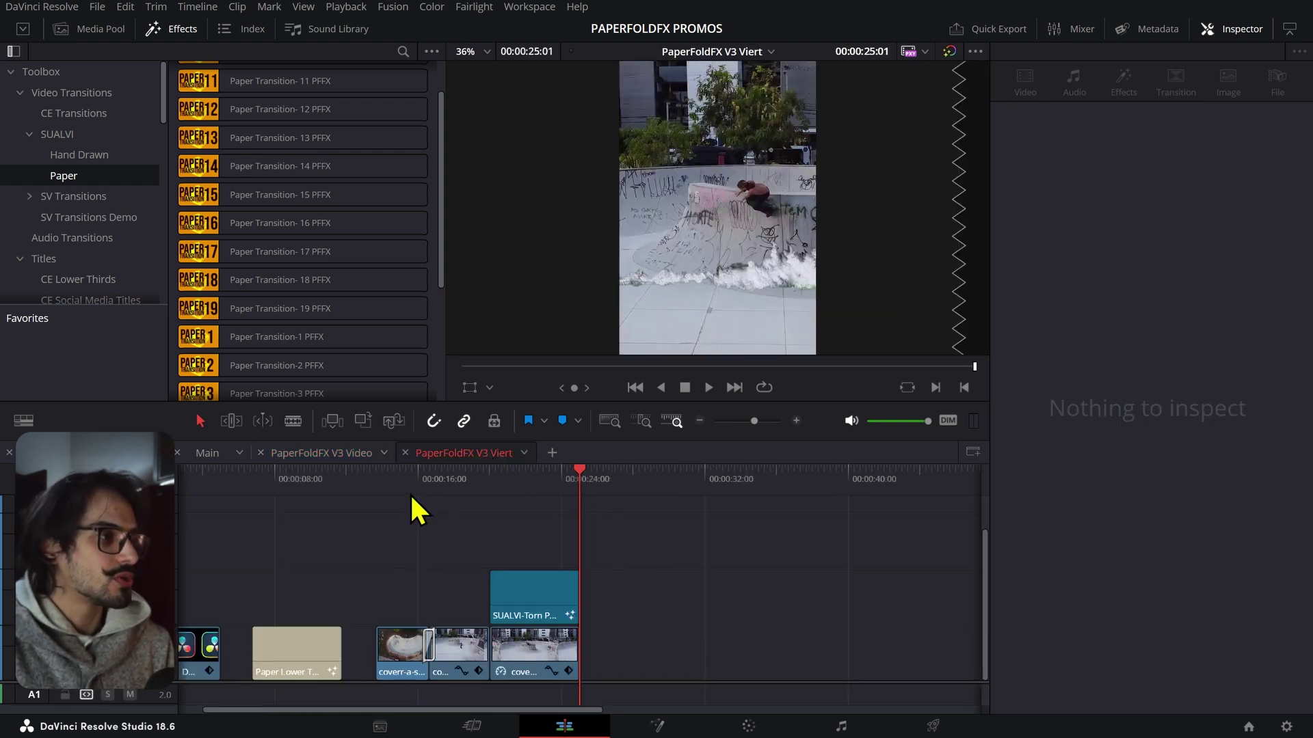
click(322, 453)
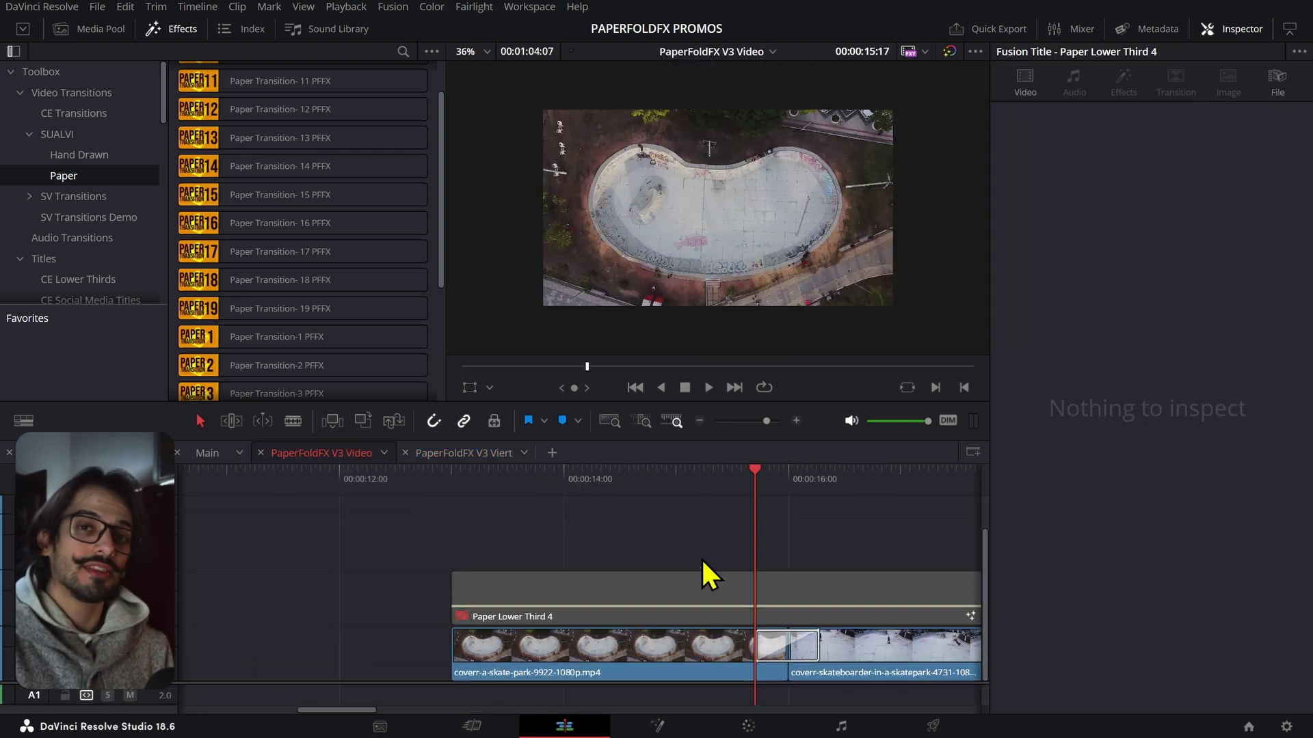
click(478, 454)
drag(413, 475, 423, 479)
scroll(478, 588, up, 3)
click(591, 639)
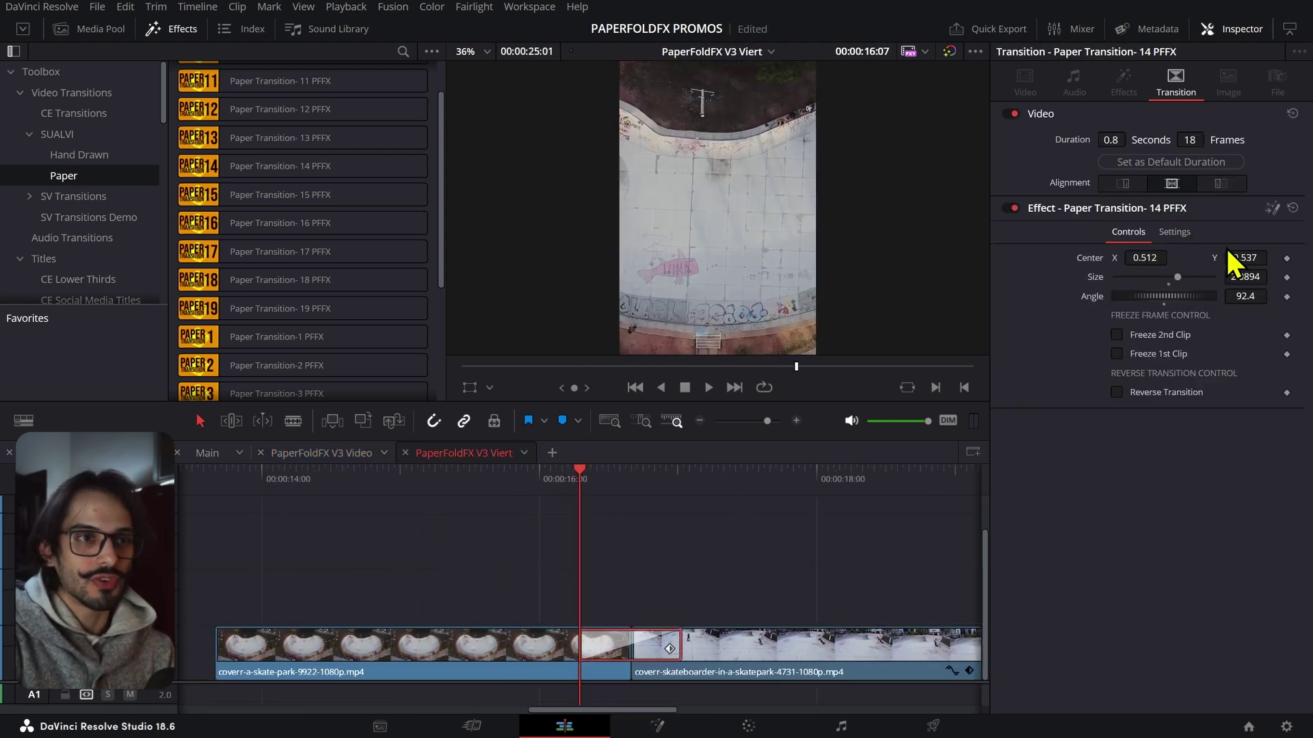
mouse_move(1236, 281)
mouse_down()
mouse_move(1262, 274)
mouse_move(1249, 275)
mouse_up()
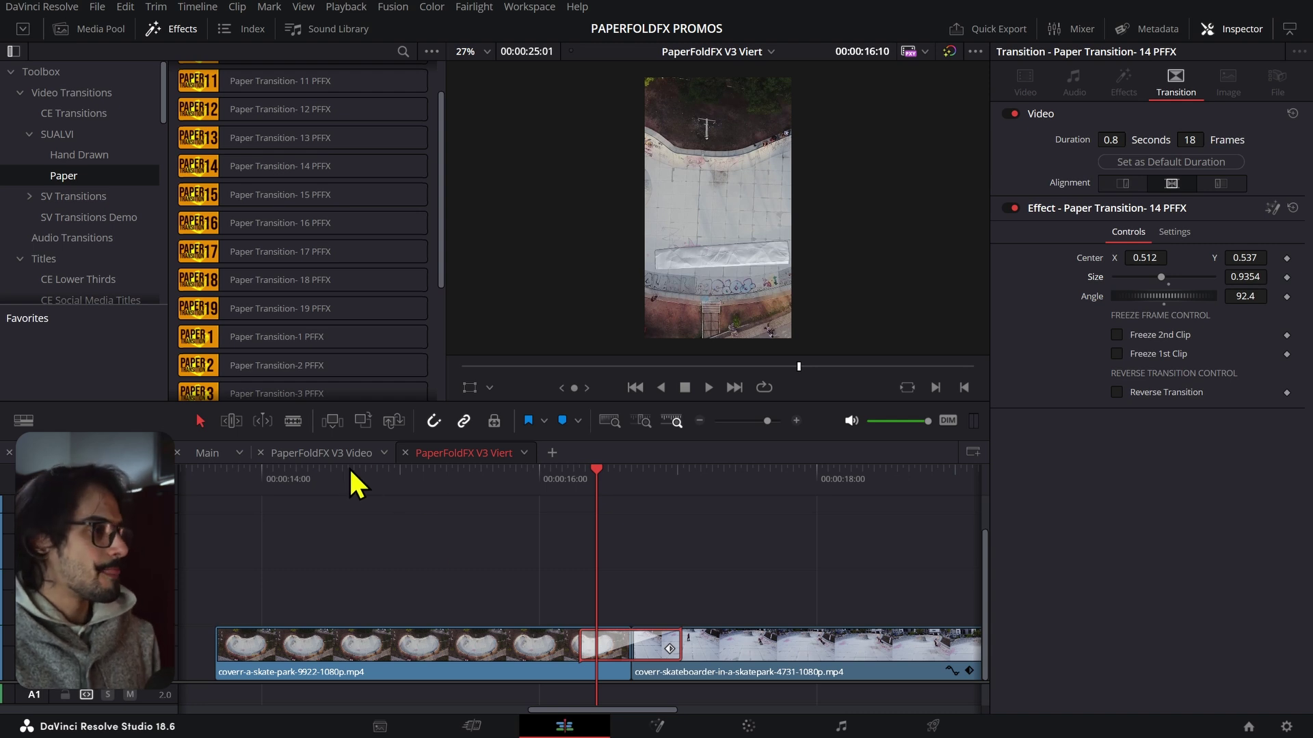
Step: Return to the PaperFoldFX V3 Video timeline and expand the premade collage category in the SUALVI generators of the effects library
click(322, 453)
scroll(457, 547, down, 2)
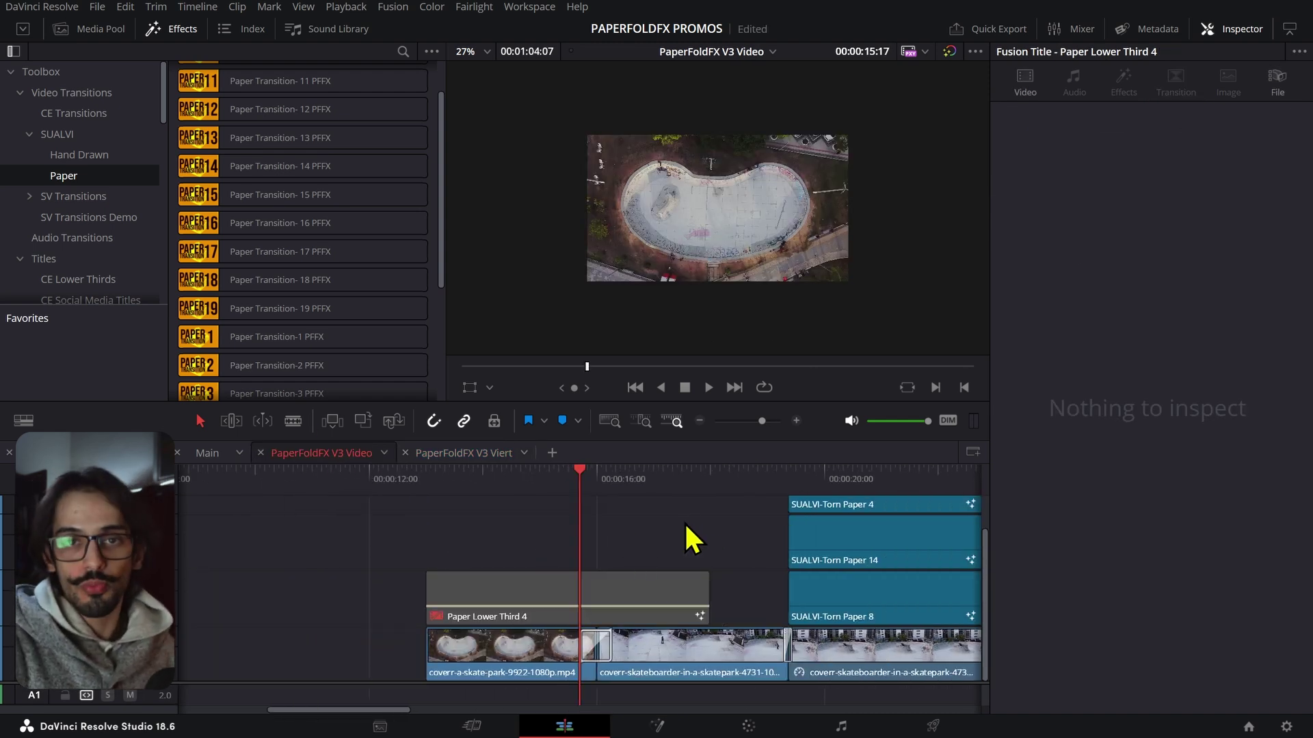
scroll(41, 219, down, 5)
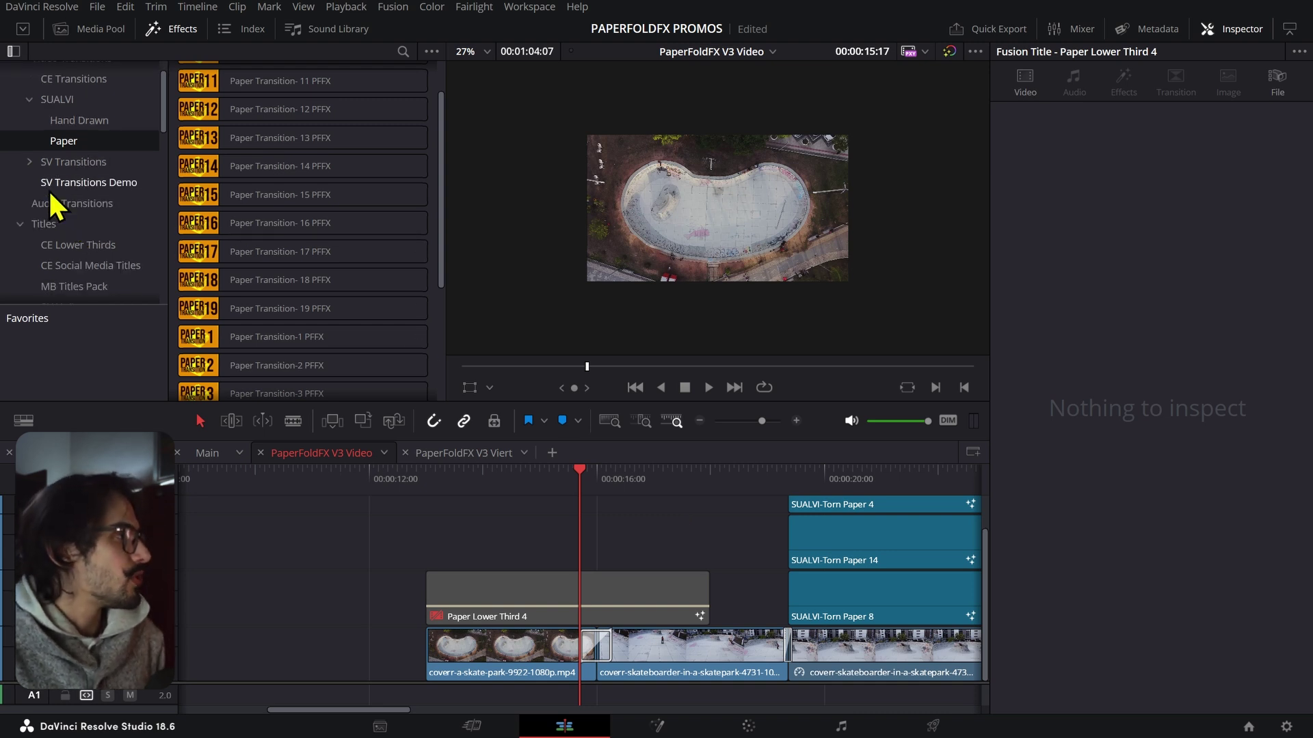
click(55, 232)
scroll(52, 243, down, 3)
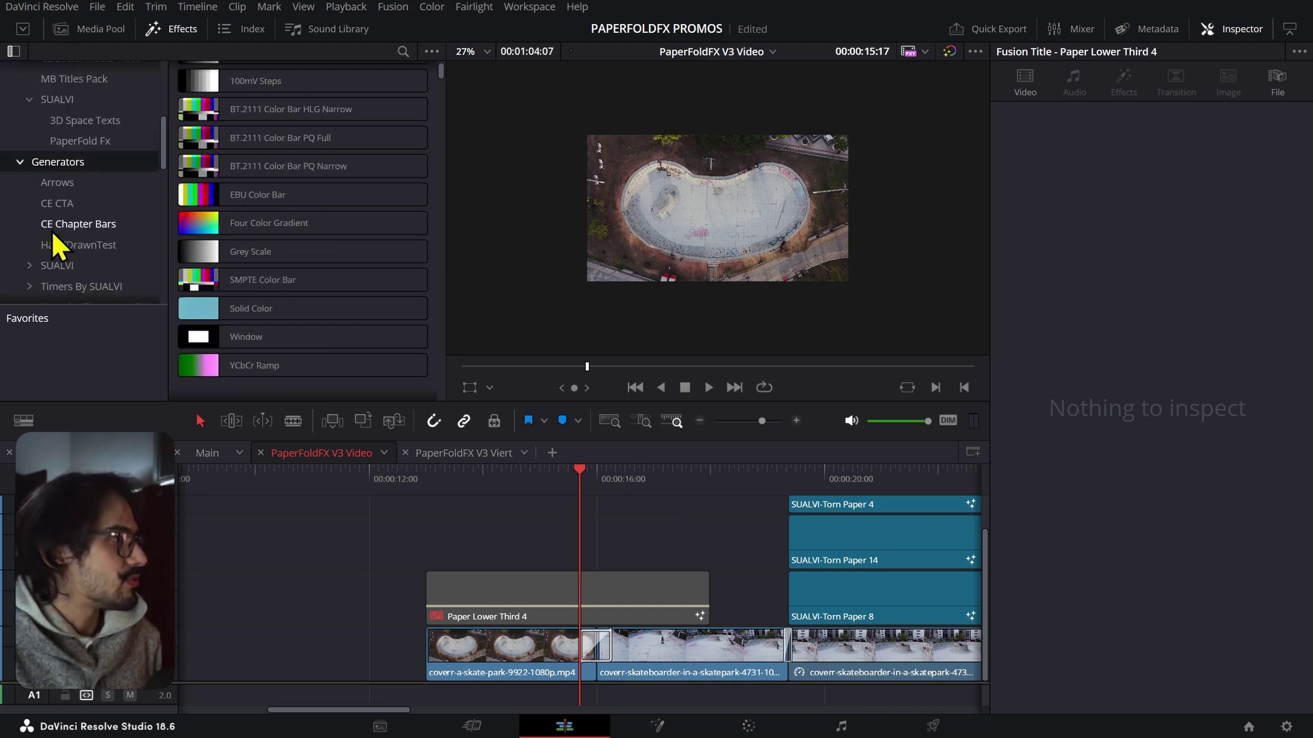
click(29, 196)
scroll(31, 198, down, 3)
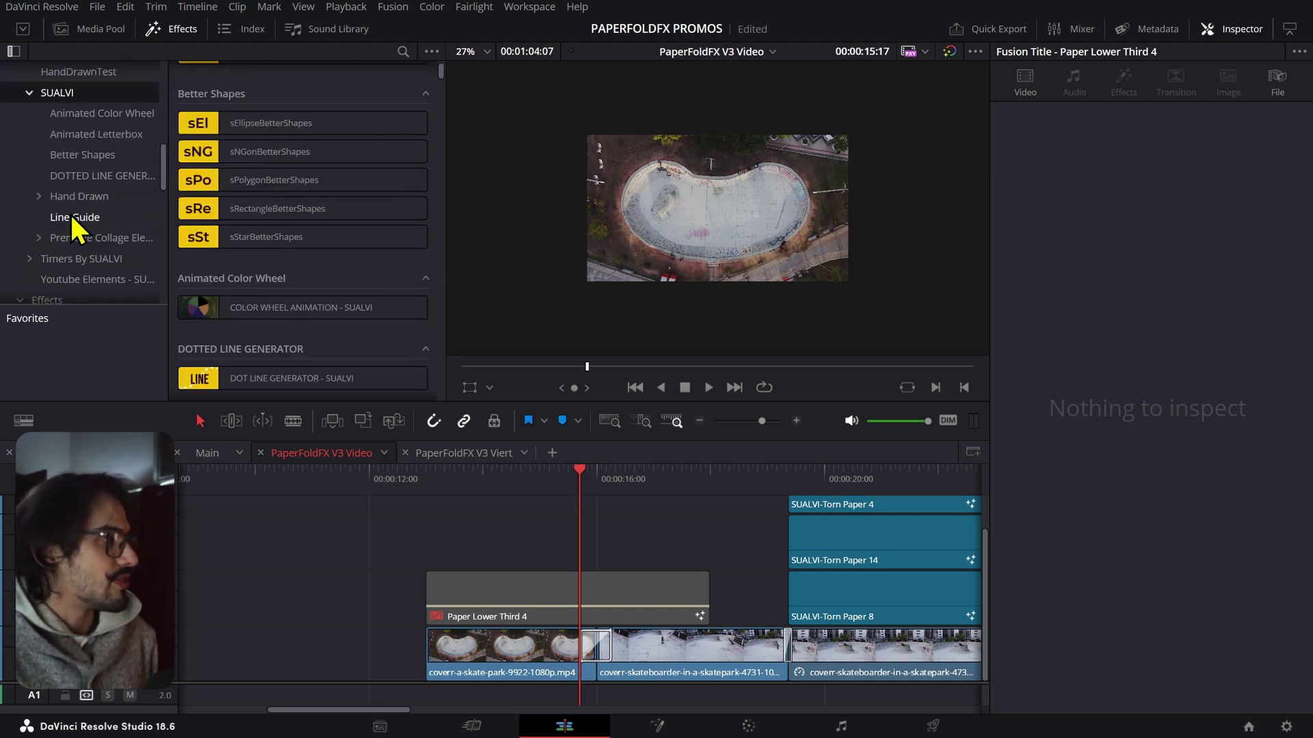
click(69, 240)
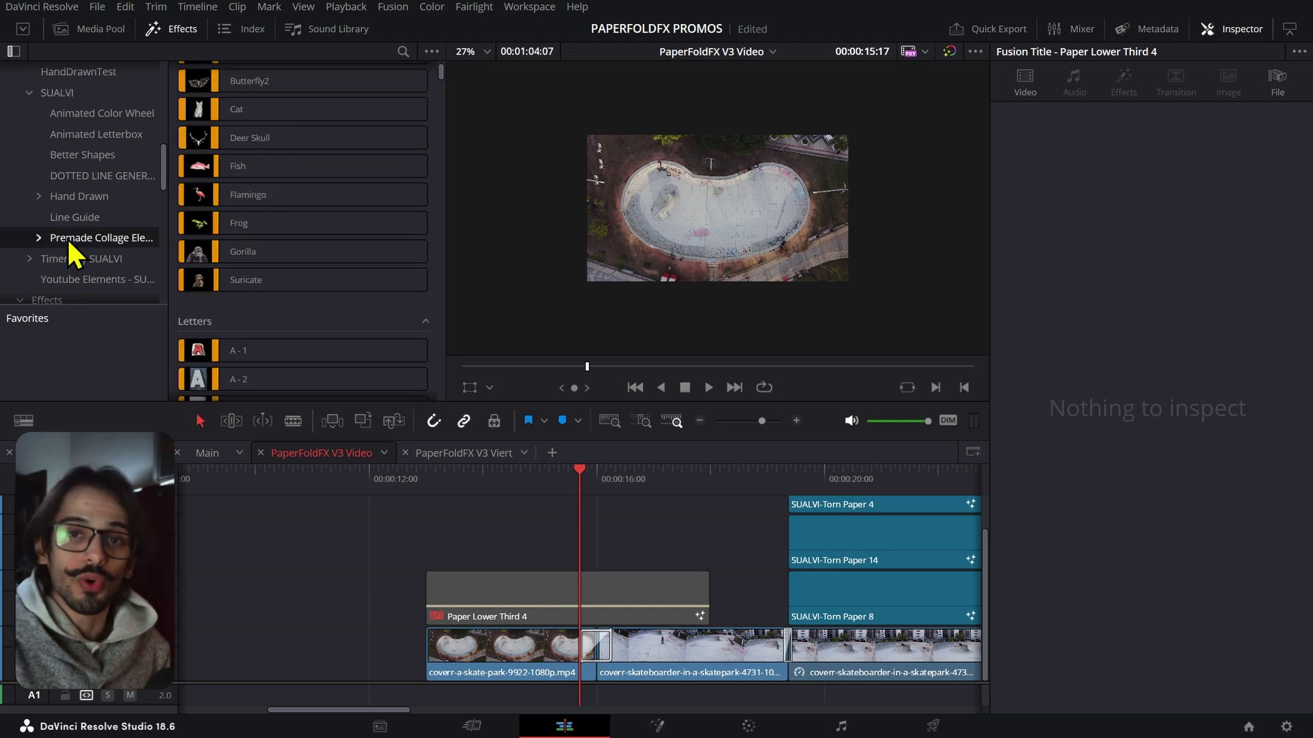
scroll(72, 251, down, 1)
double_click(87, 202)
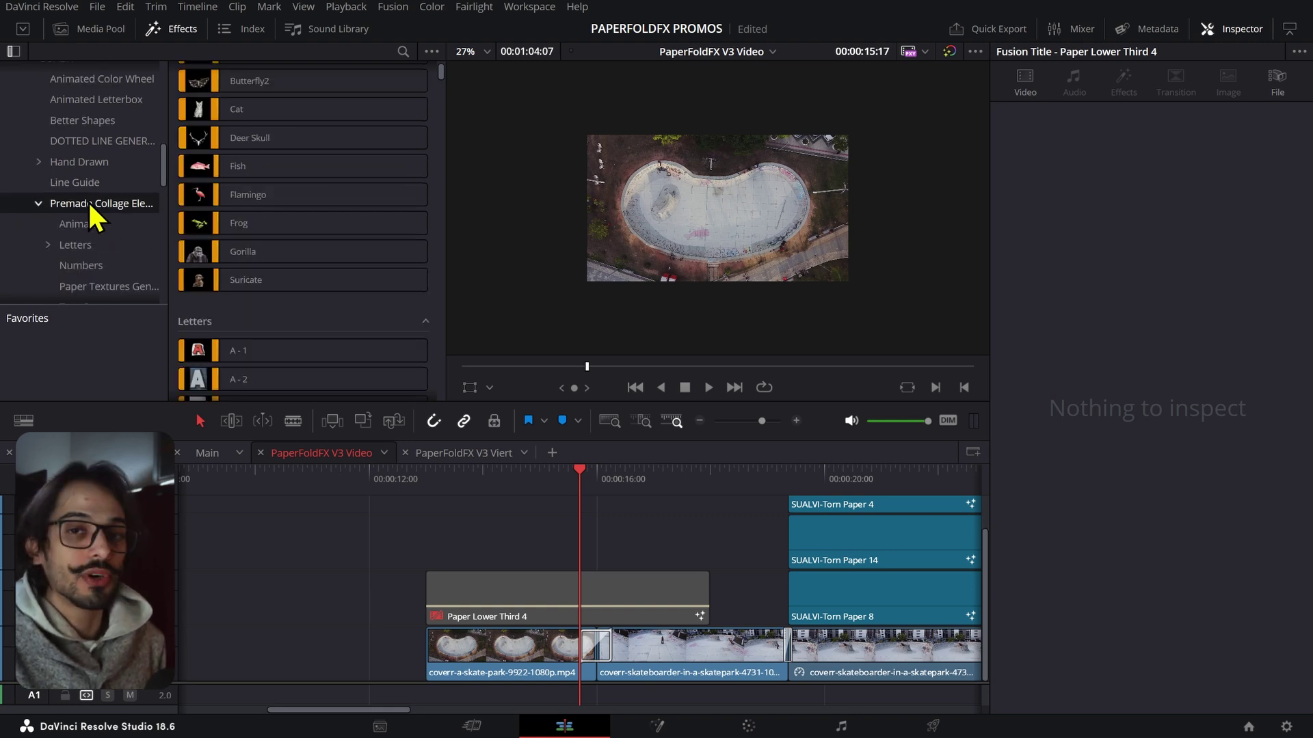
Step: Place the 6-2 element from the premade collage Numbers on the track above Paper Lower Third 4 and scrub through it
scroll(110, 205, down, 2)
click(81, 197)
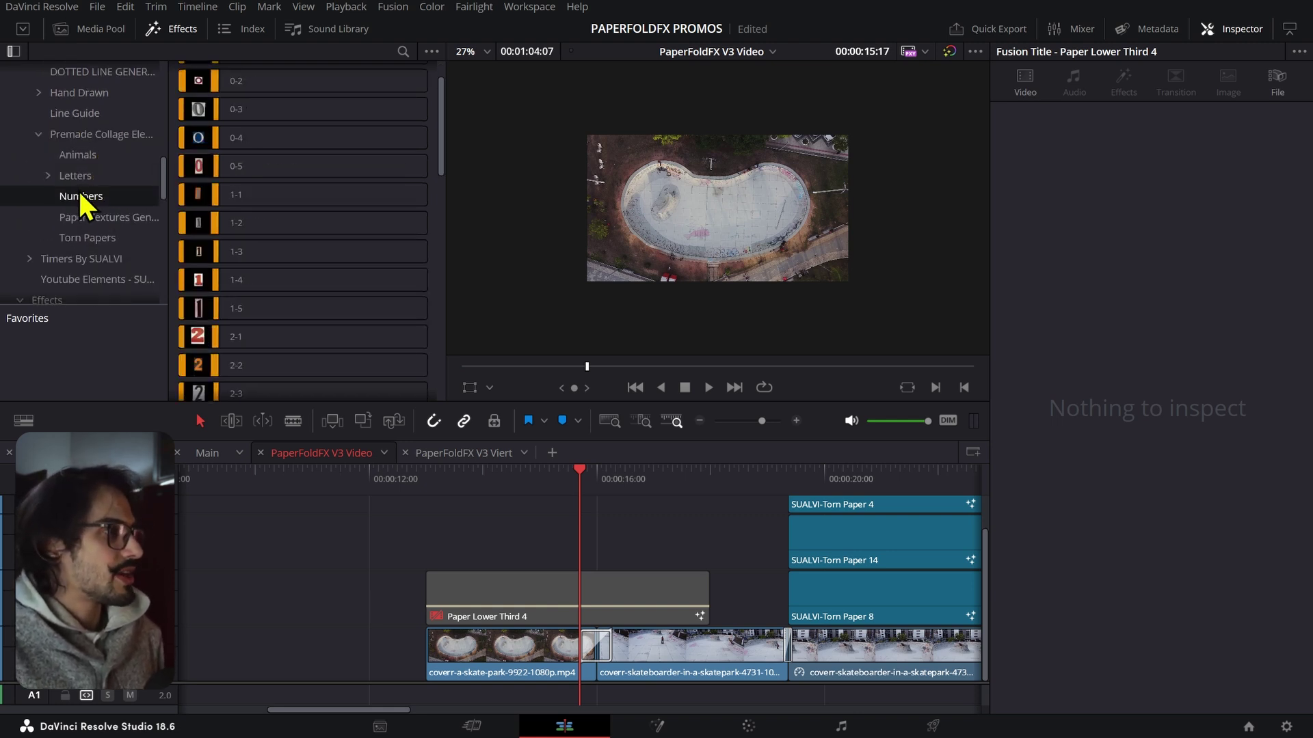
scroll(380, 226, down, 5)
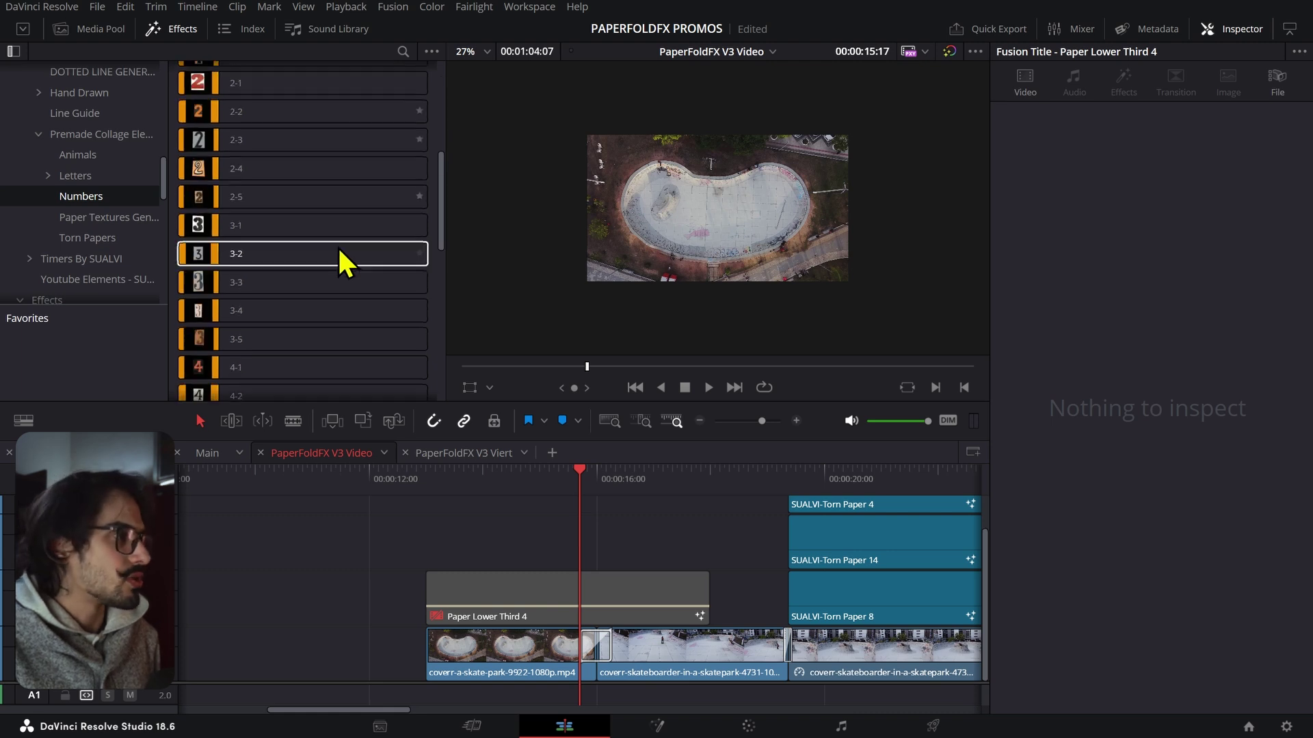
scroll(300, 217, down, 5)
drag(235, 213, 448, 485)
click(454, 480)
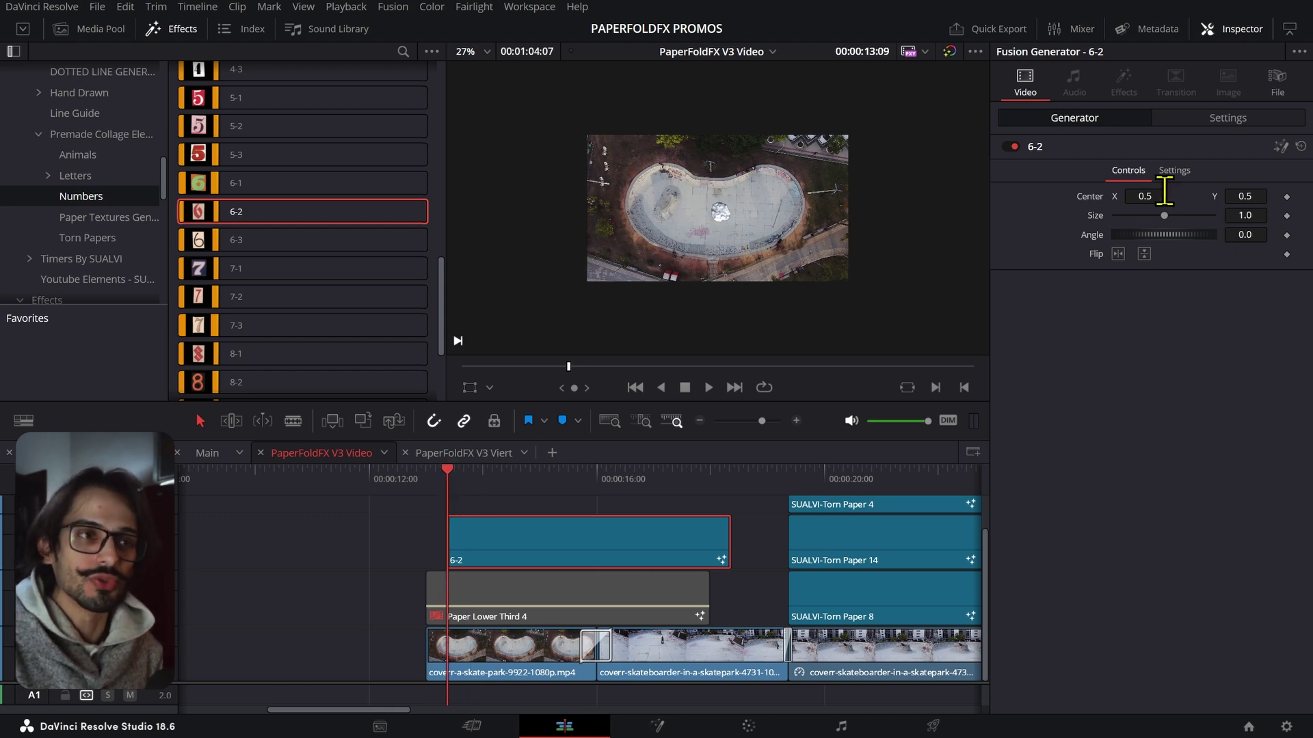
click(461, 486)
drag(462, 486, 518, 490)
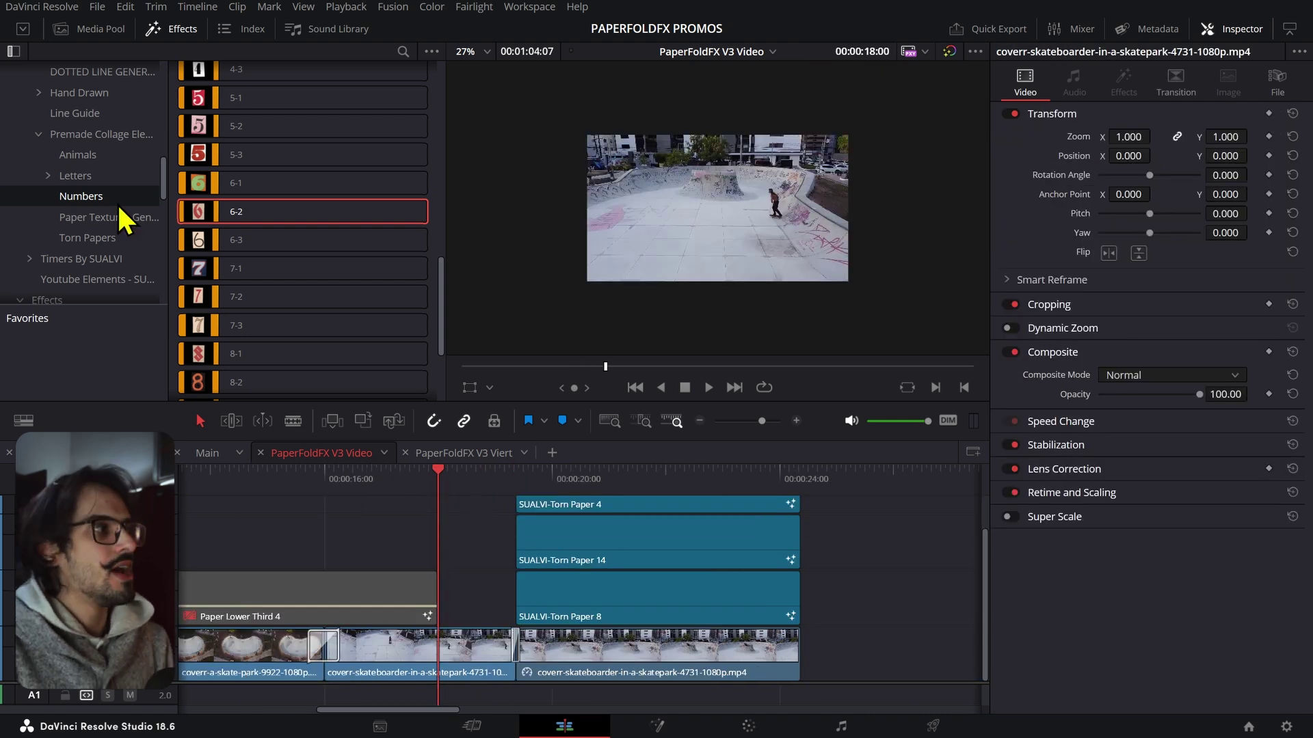
Step: List the premade Torn Papers and inspect the SUALVI-Torn Paper 4 clip's controls with the playhead at 00:00:20:06
click(112, 238)
scroll(305, 277, down, 2)
scroll(306, 277, up, 2)
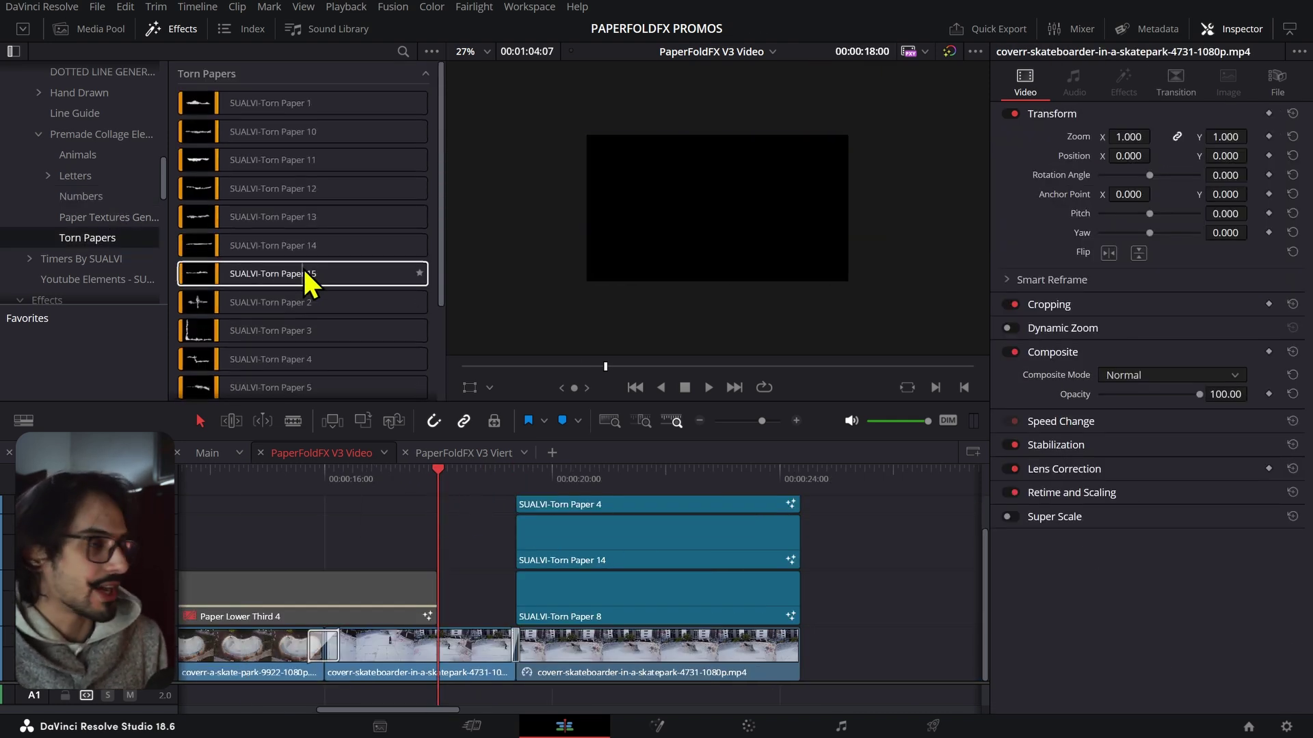
drag(516, 474, 566, 478)
click(567, 504)
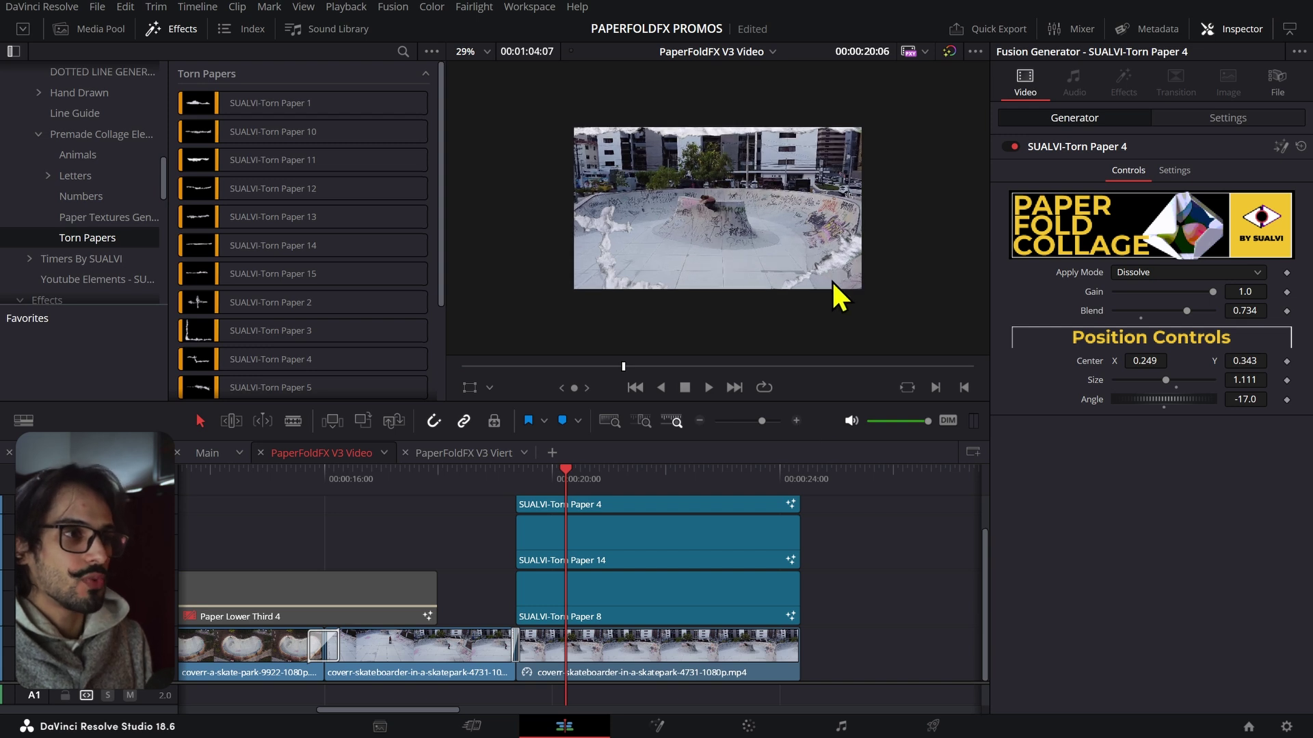
scroll(831, 280, down, 1)
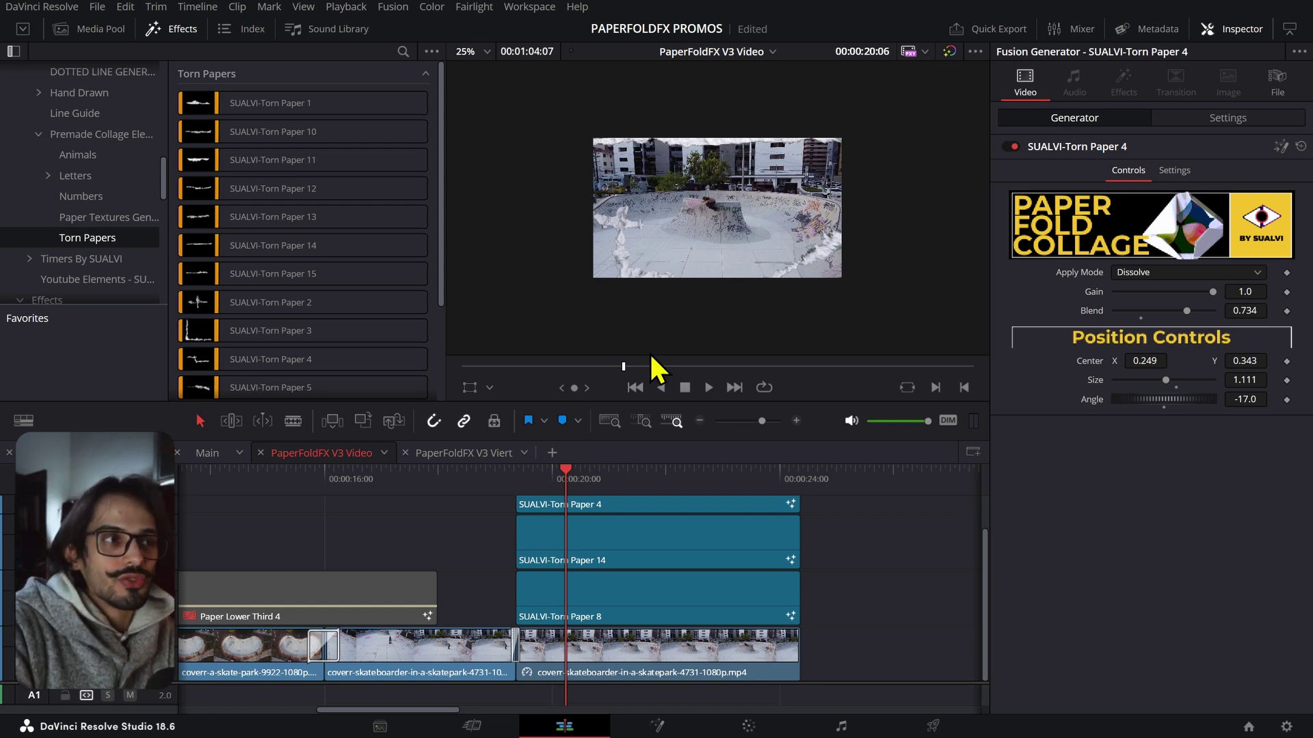
Step: Preview eight frames from 00:00:19:07, just before the torn paper clips, to examine the cut into the torn paper look
click(511, 479)
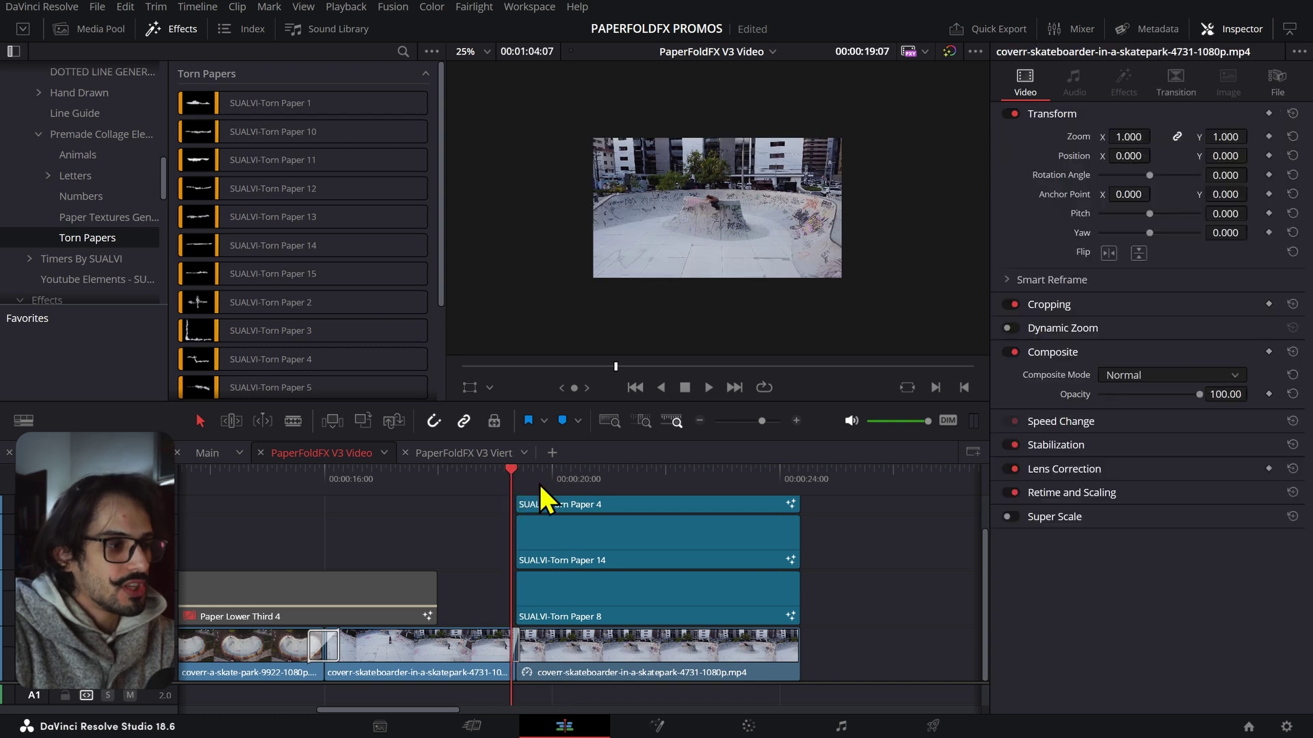
key(Right)
key(Right)
key(Right)
key(Right)
key(Right)
key(Right)
key(Right)
key(Right)
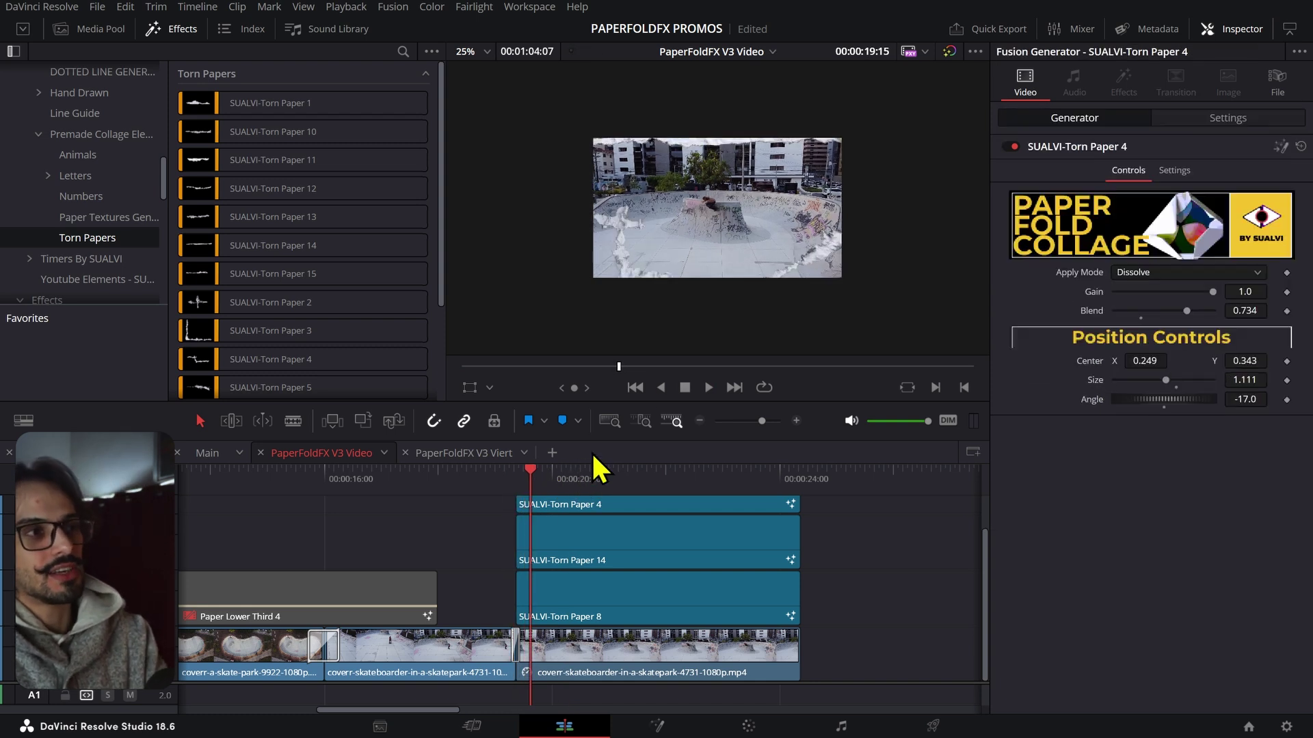
Step: Select the three torn paper clips together with the skateboarder clip beneath them and look over their clip options
drag(801, 667, 624, 559)
right_click(631, 535)
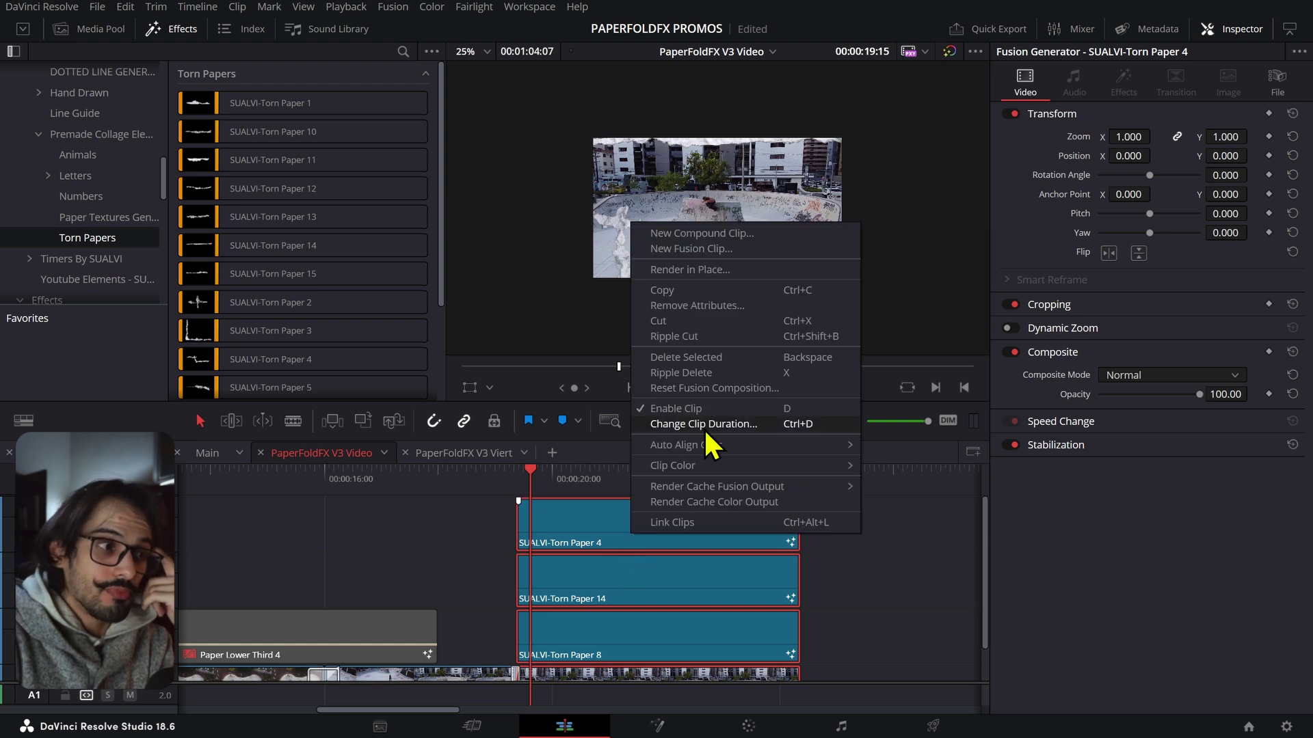
click(876, 603)
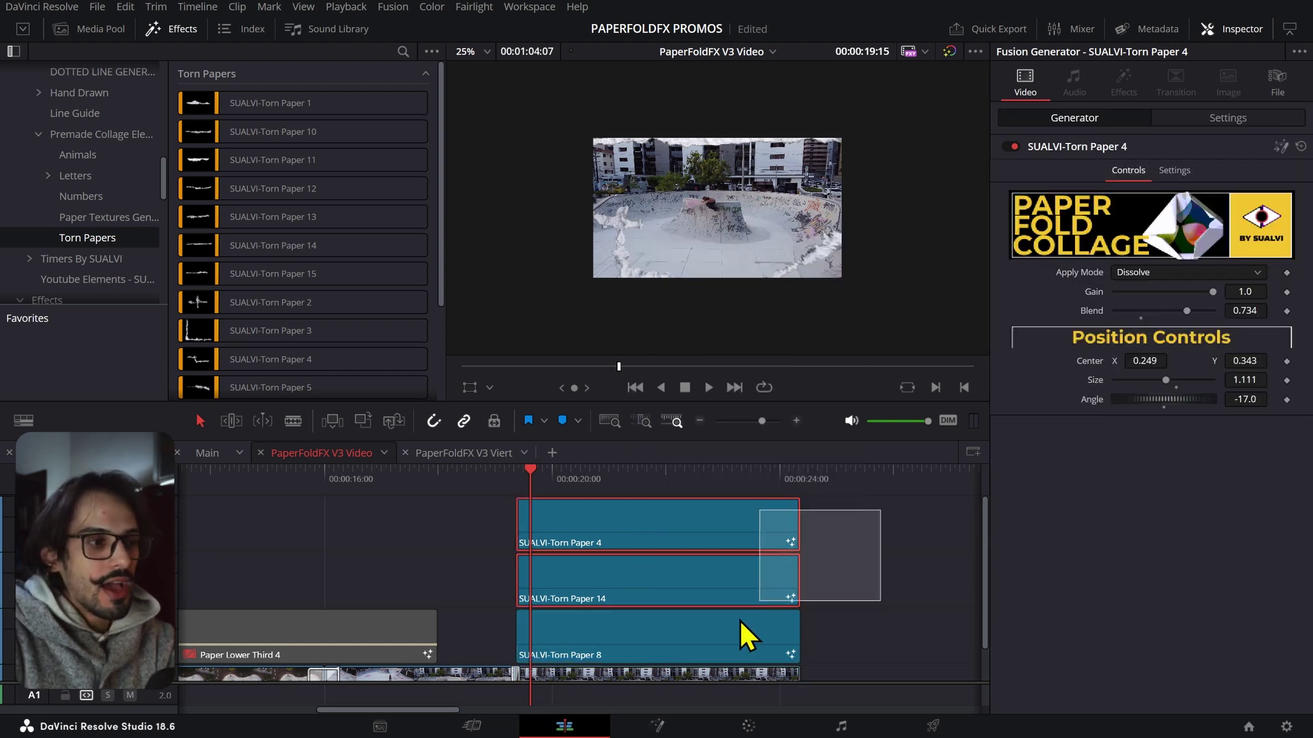
scroll(742, 630, down, 1)
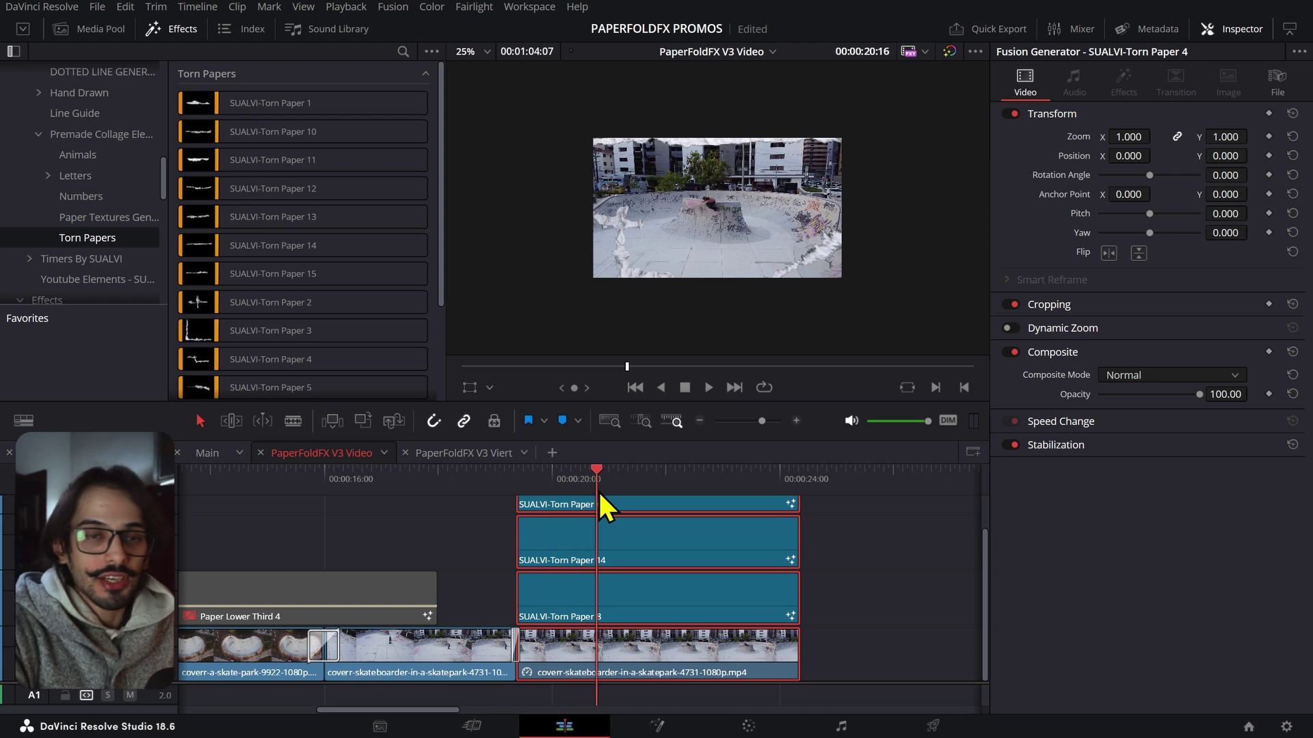
Step: Try the Darken apply mode on the SUALVI-Torn Paper 14 clip, examine it in an enlarged viewer, and return it to Normal
click(596, 550)
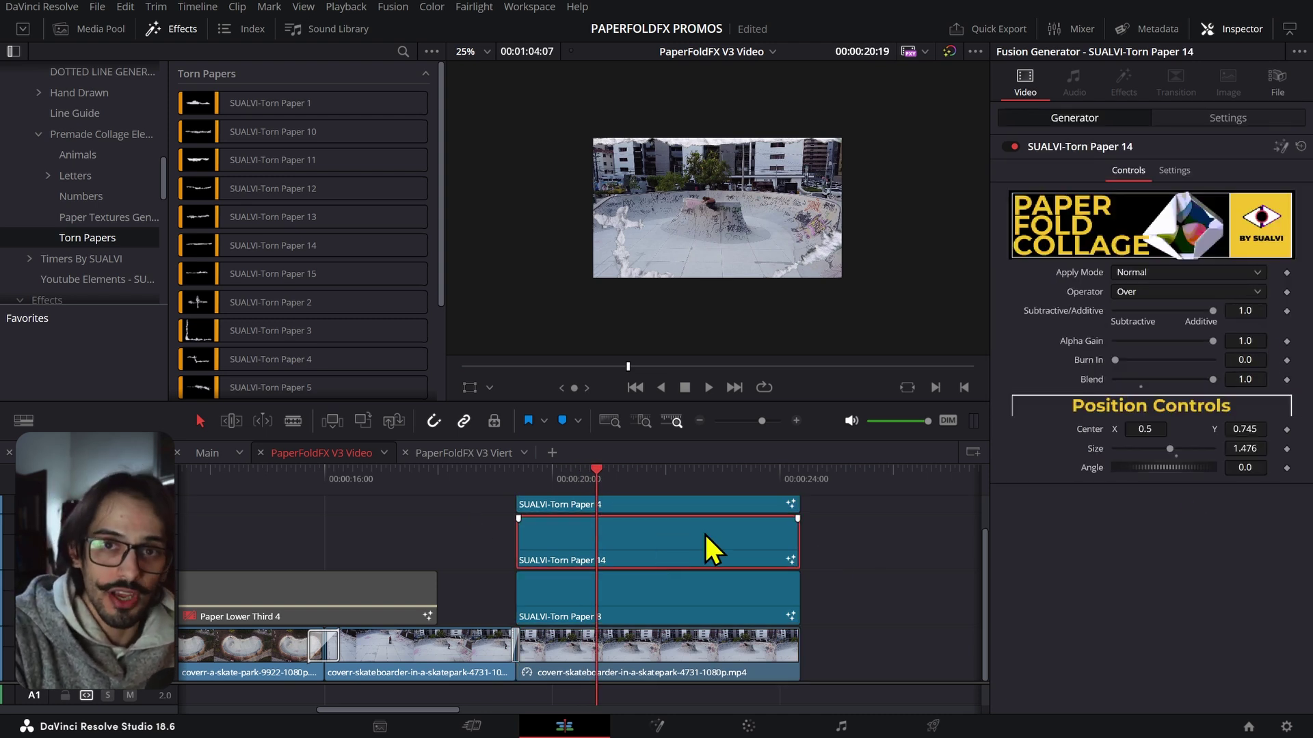
click(1133, 275)
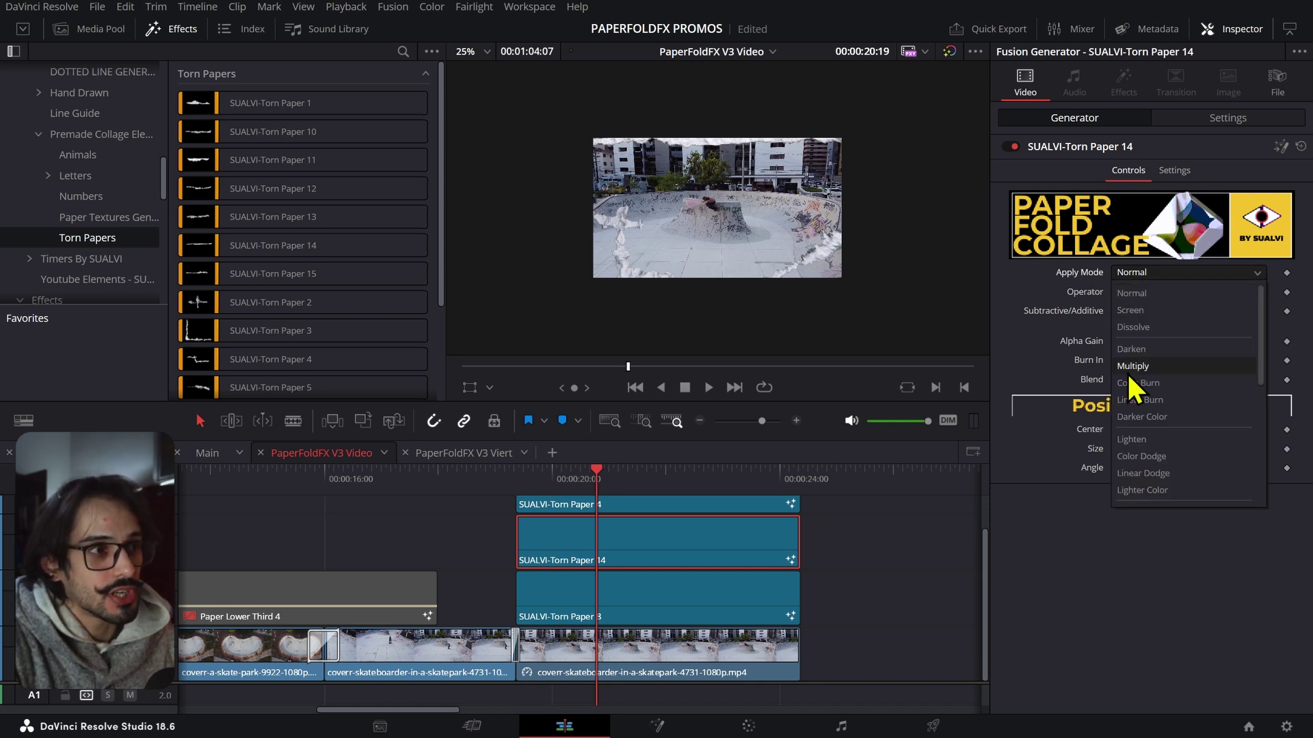
click(1130, 349)
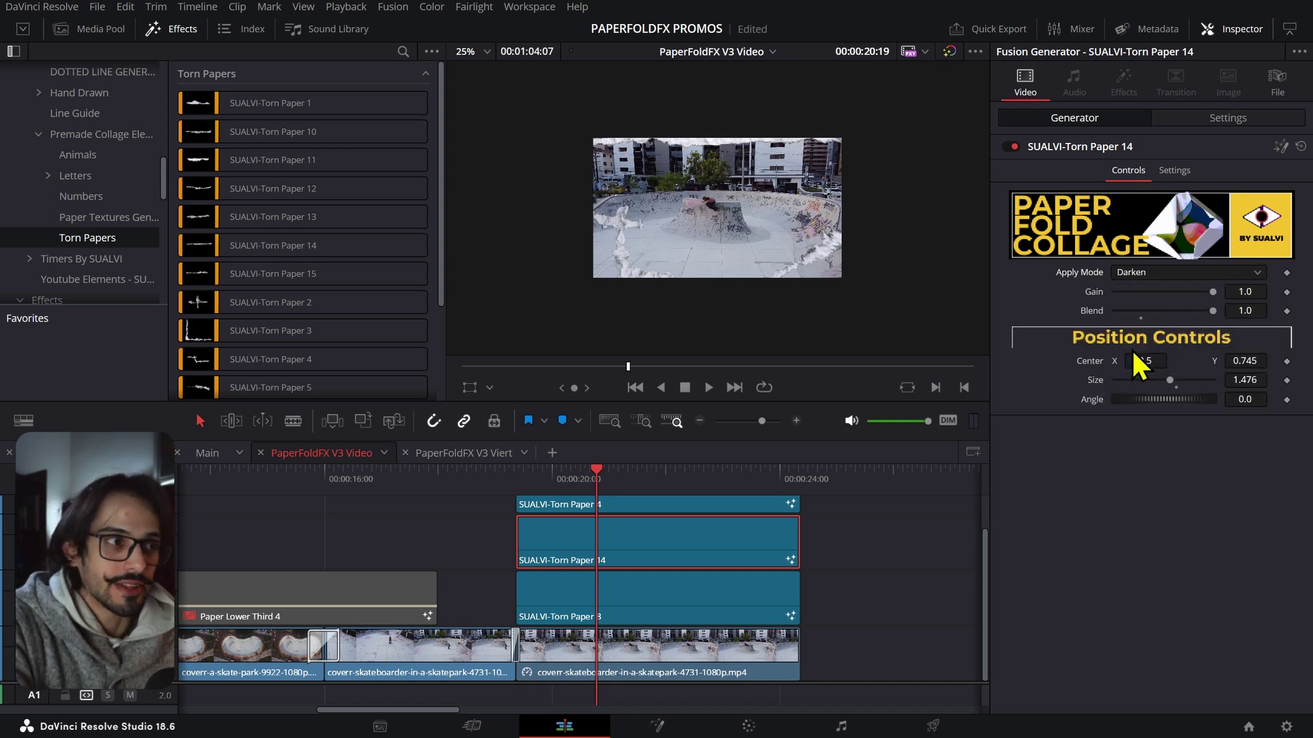
scroll(710, 156, up, 5)
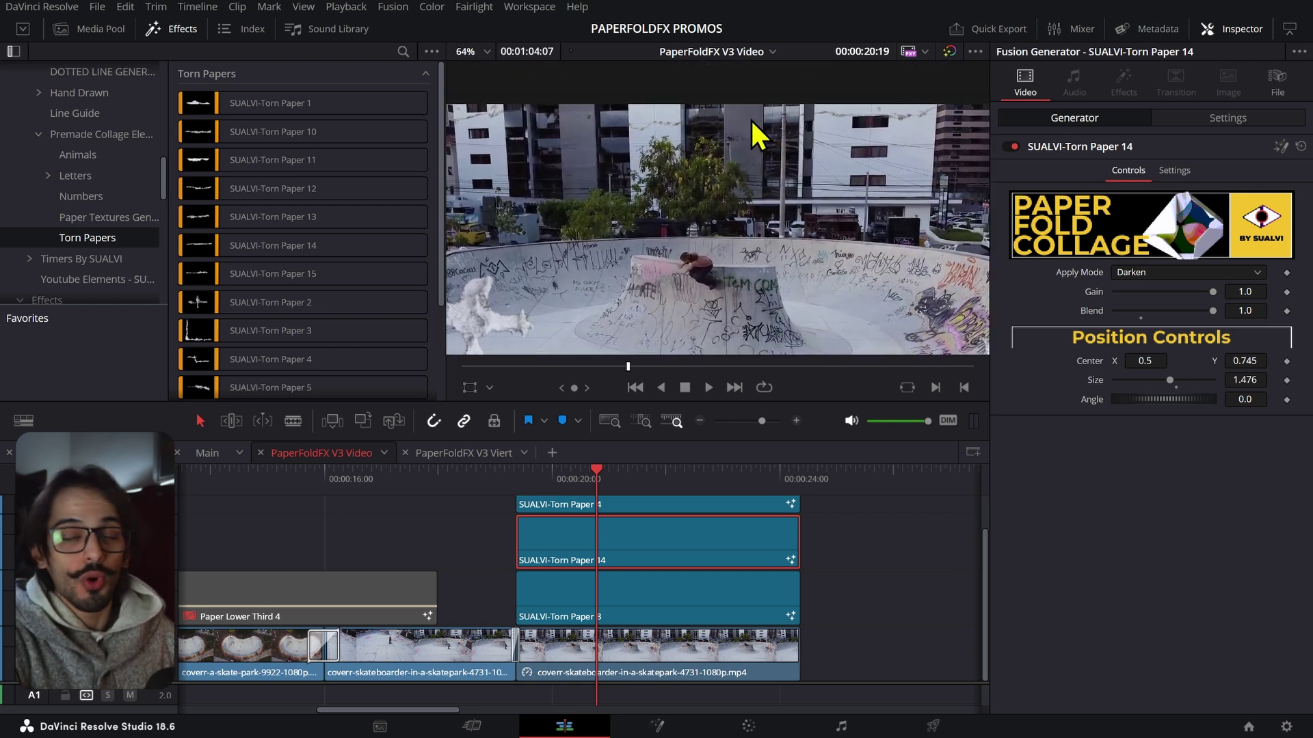
scroll(766, 136, down, 2)
click(1125, 274)
click(1131, 293)
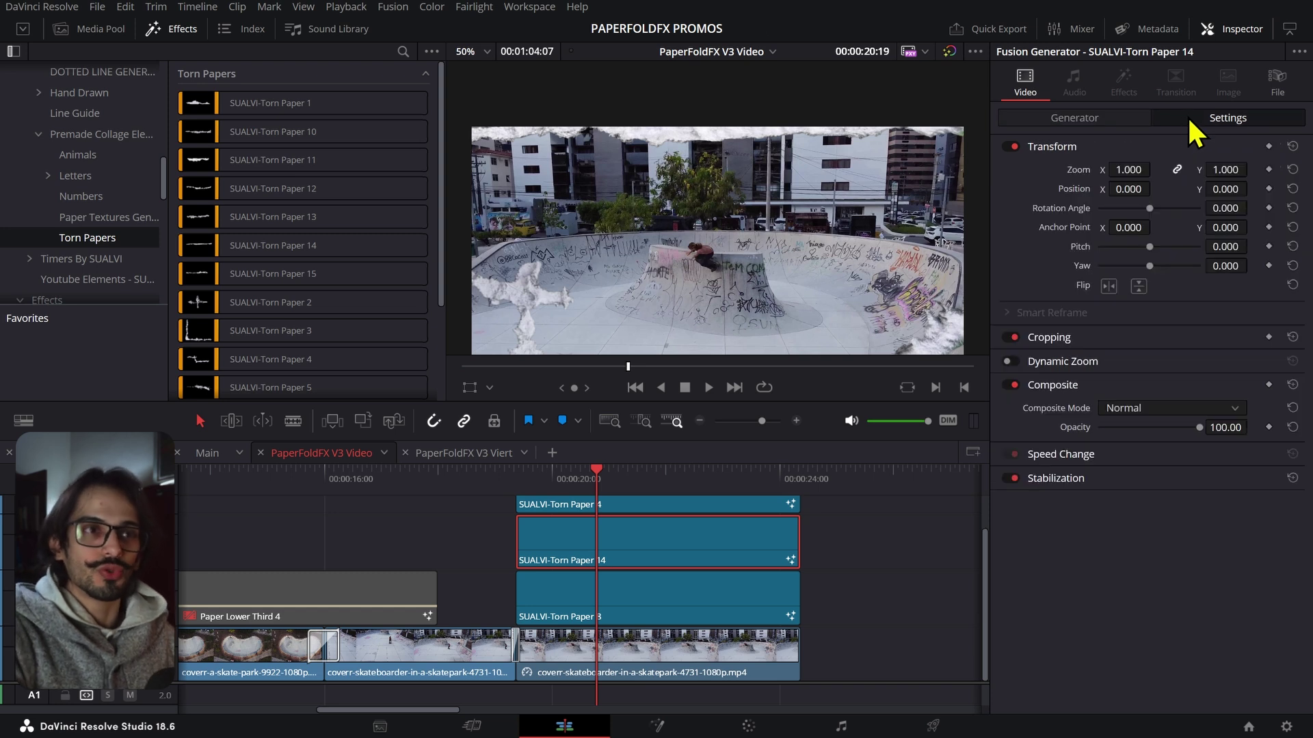
Step: Preview the Add composite mode for the SUALVI-Torn Paper 14 clip while keeping Normal, and return to its generator controls
click(1111, 408)
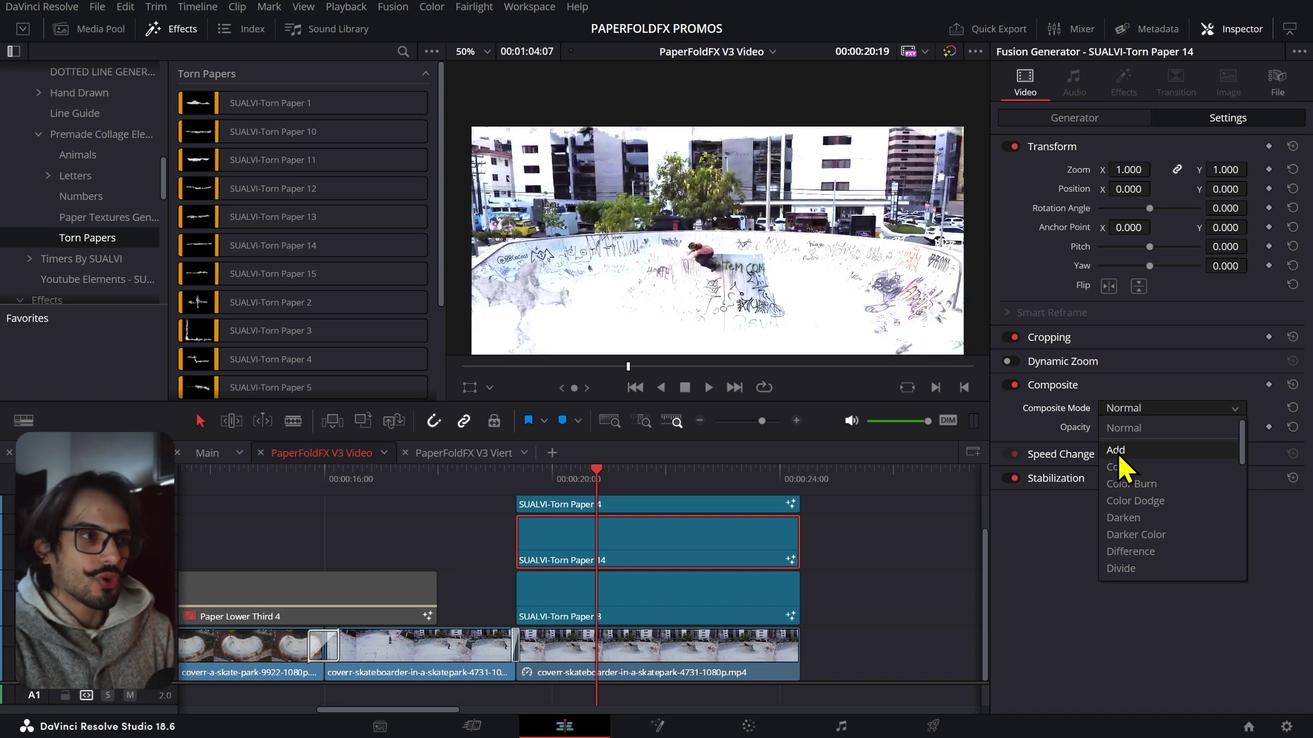
click(1084, 413)
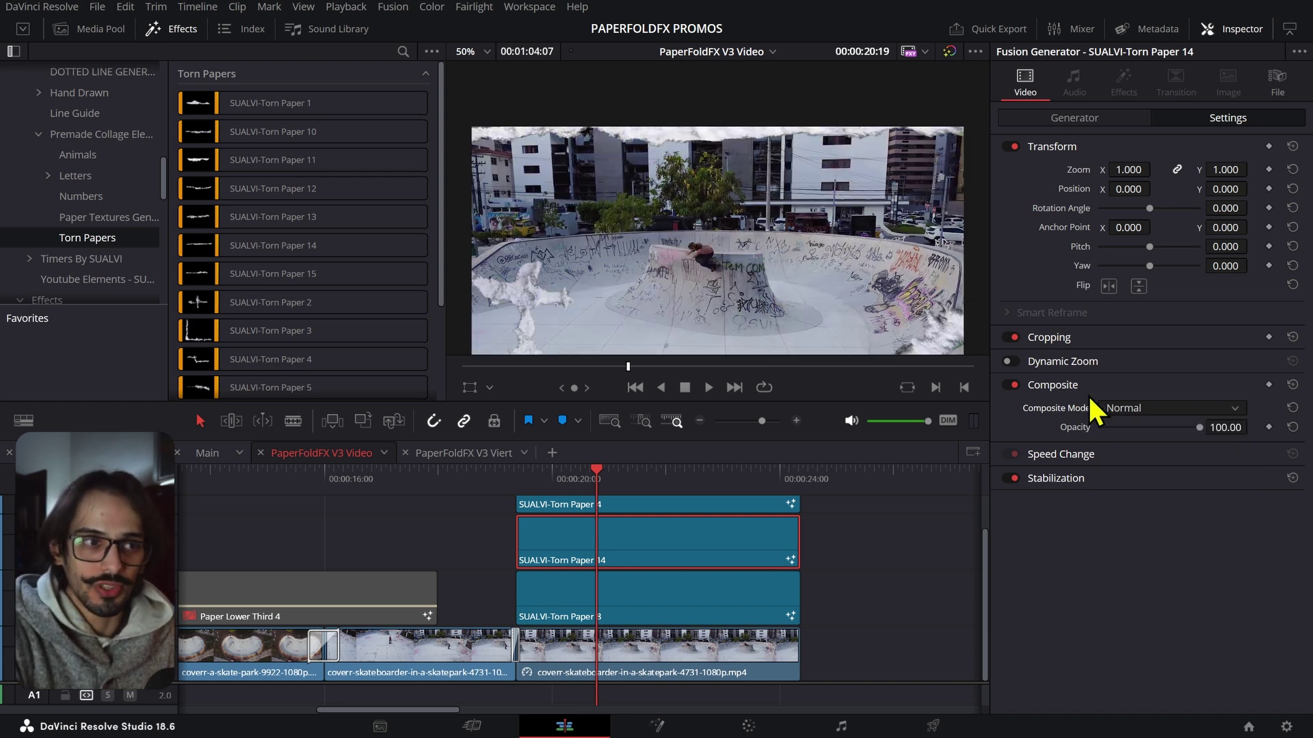
click(1069, 118)
Step: In the Fusion composition, connect MediaIn1 to Merge1 over the background and list the premade Torn Papers
key(shift+5)
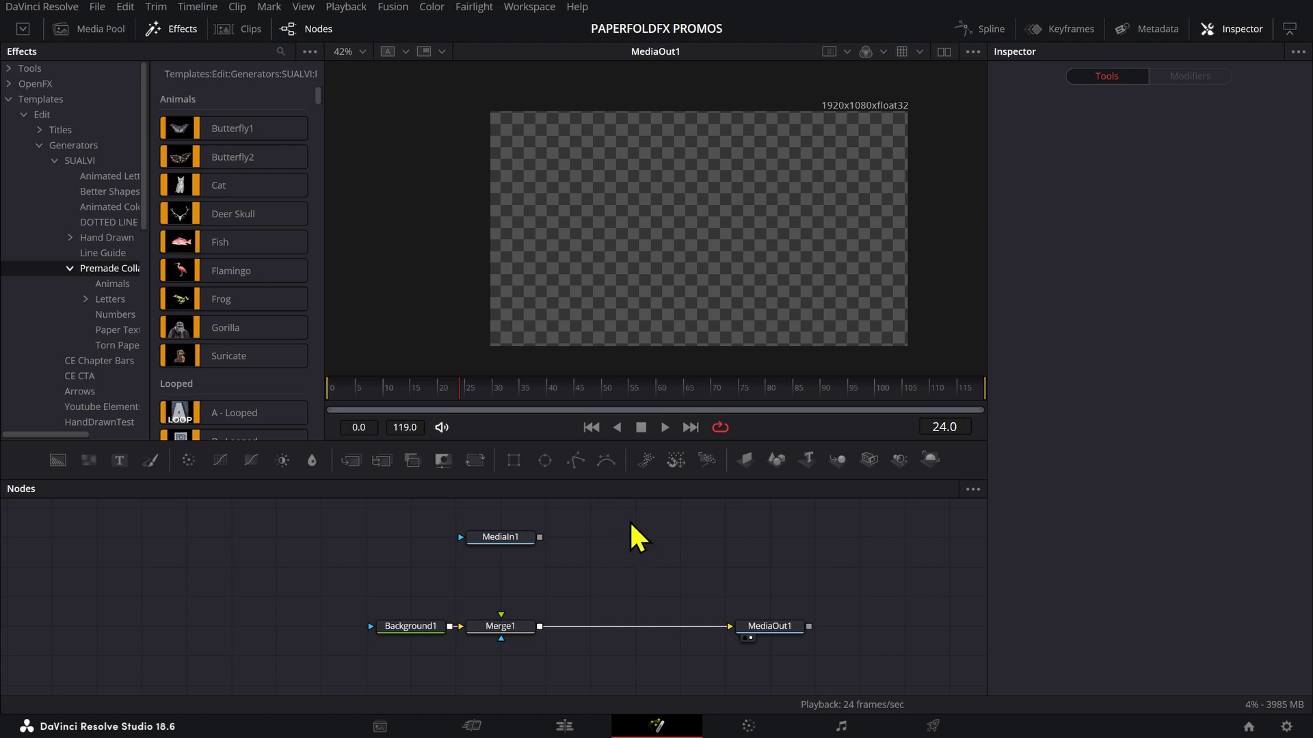
click(739, 653)
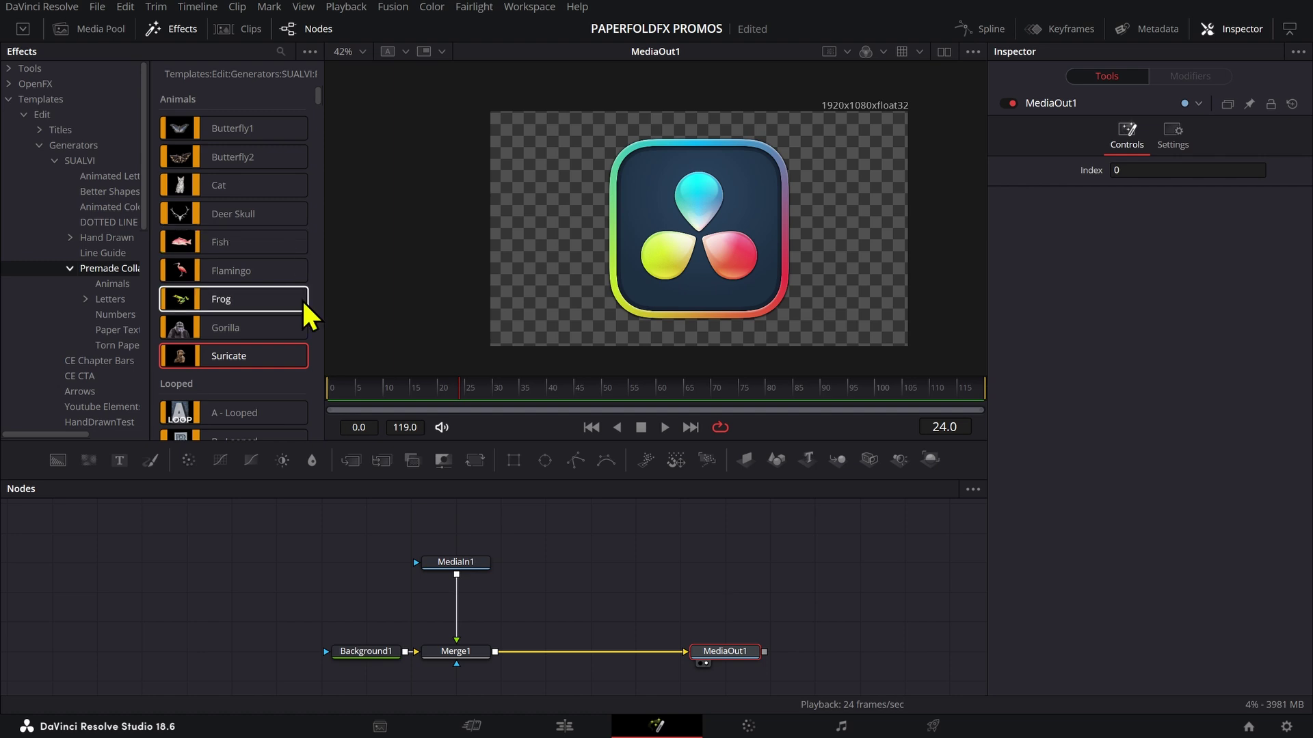
scroll(82, 287, down, 3)
click(116, 252)
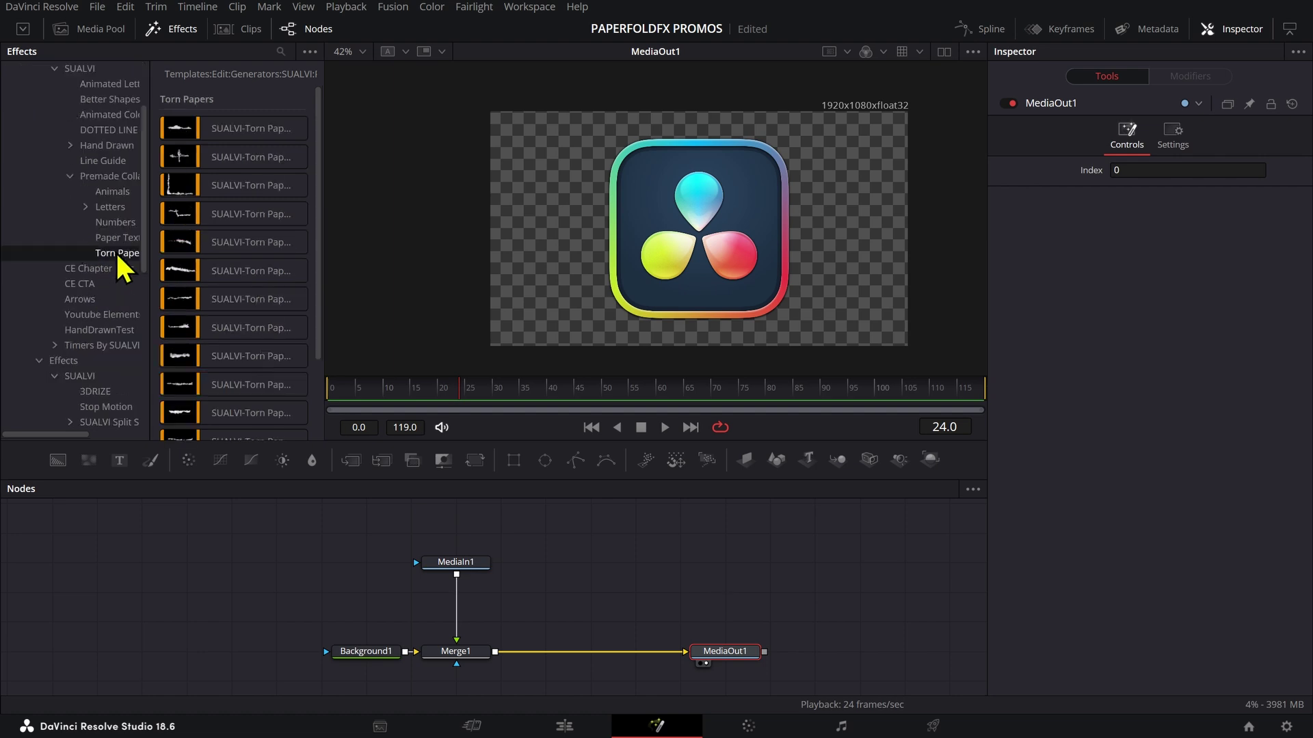
Step: Add the Torn Paper 6 element to the node graph and view it at frame 23
drag(188, 269, 613, 532)
key(1)
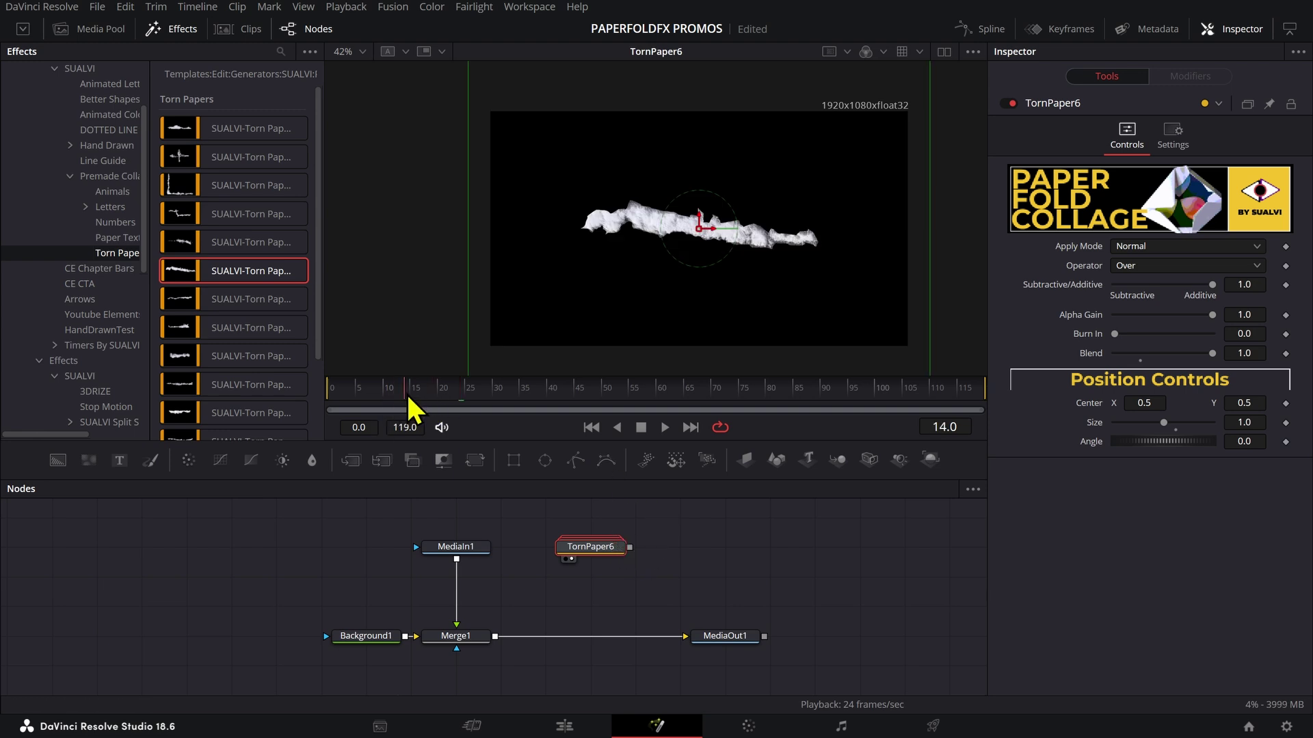
drag(408, 396, 422, 399)
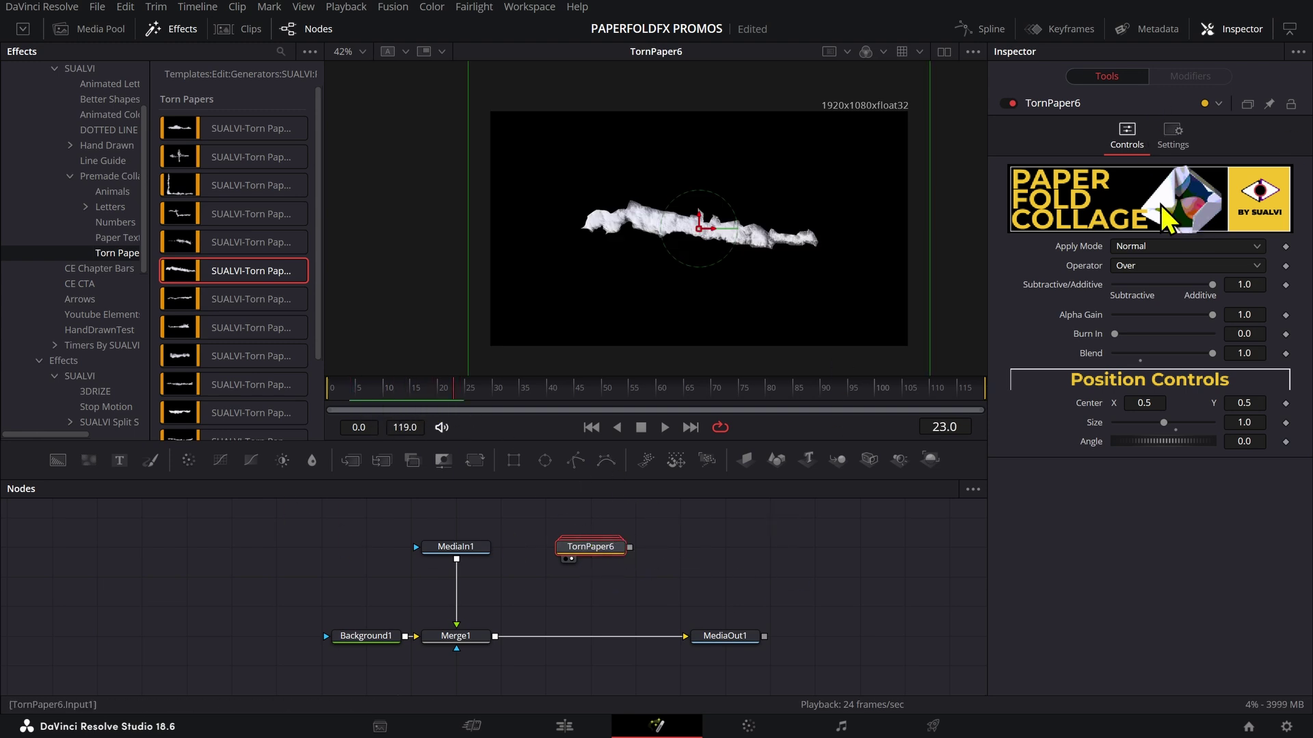
Step: Expand the TornPaper6 group and review the media source options of its MediaIn2_1_1 node, keeping Background
click(572, 560)
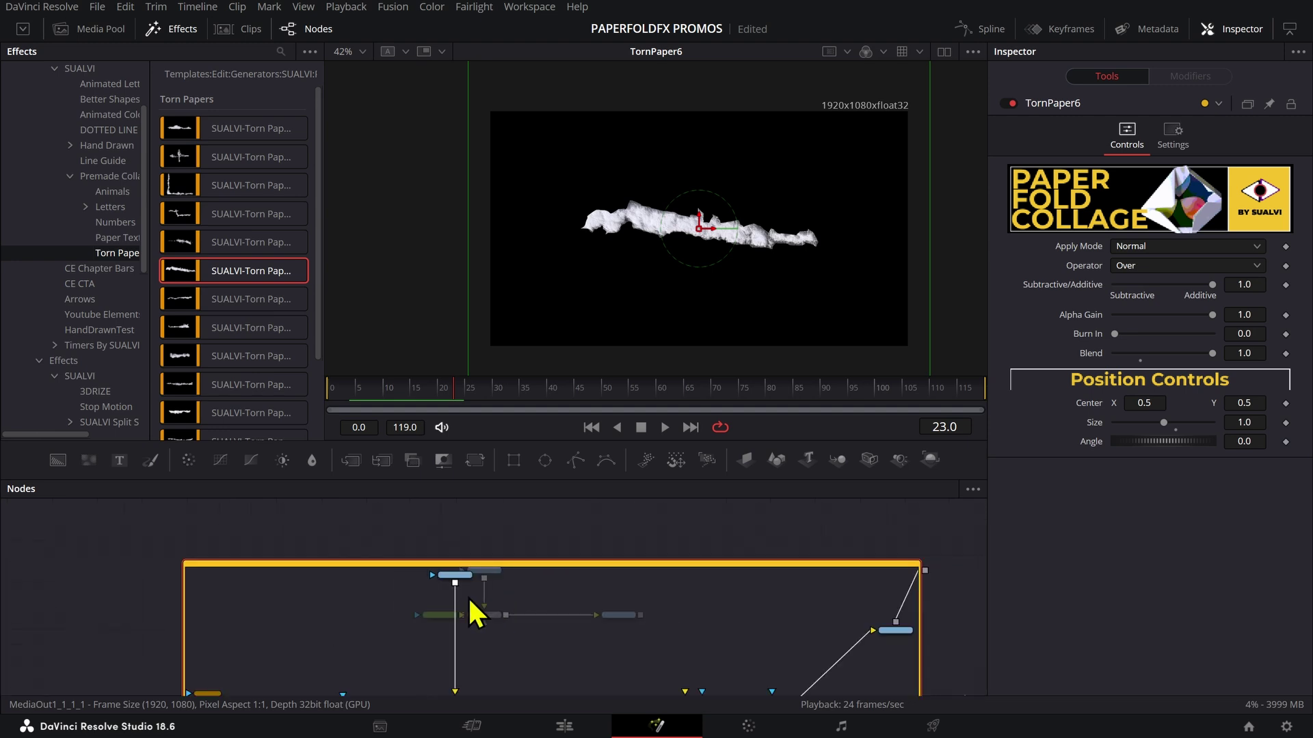
click(460, 560)
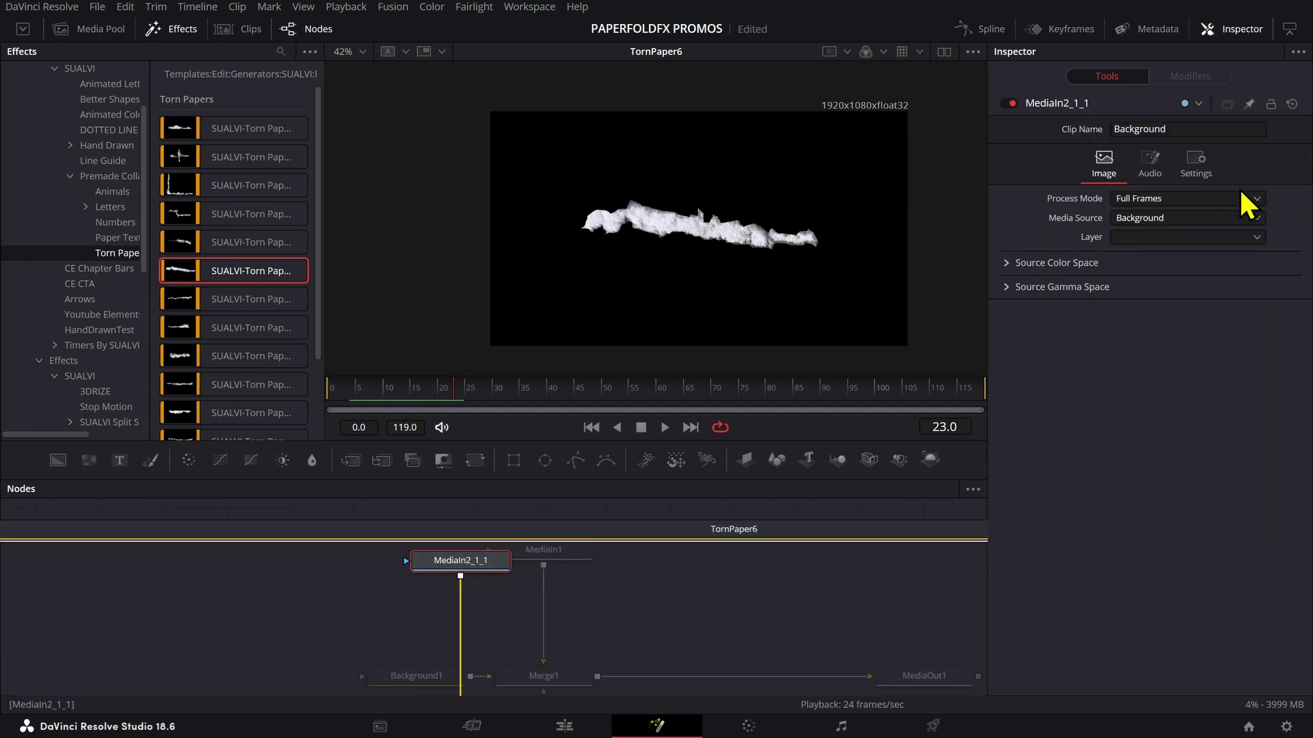
click(1156, 220)
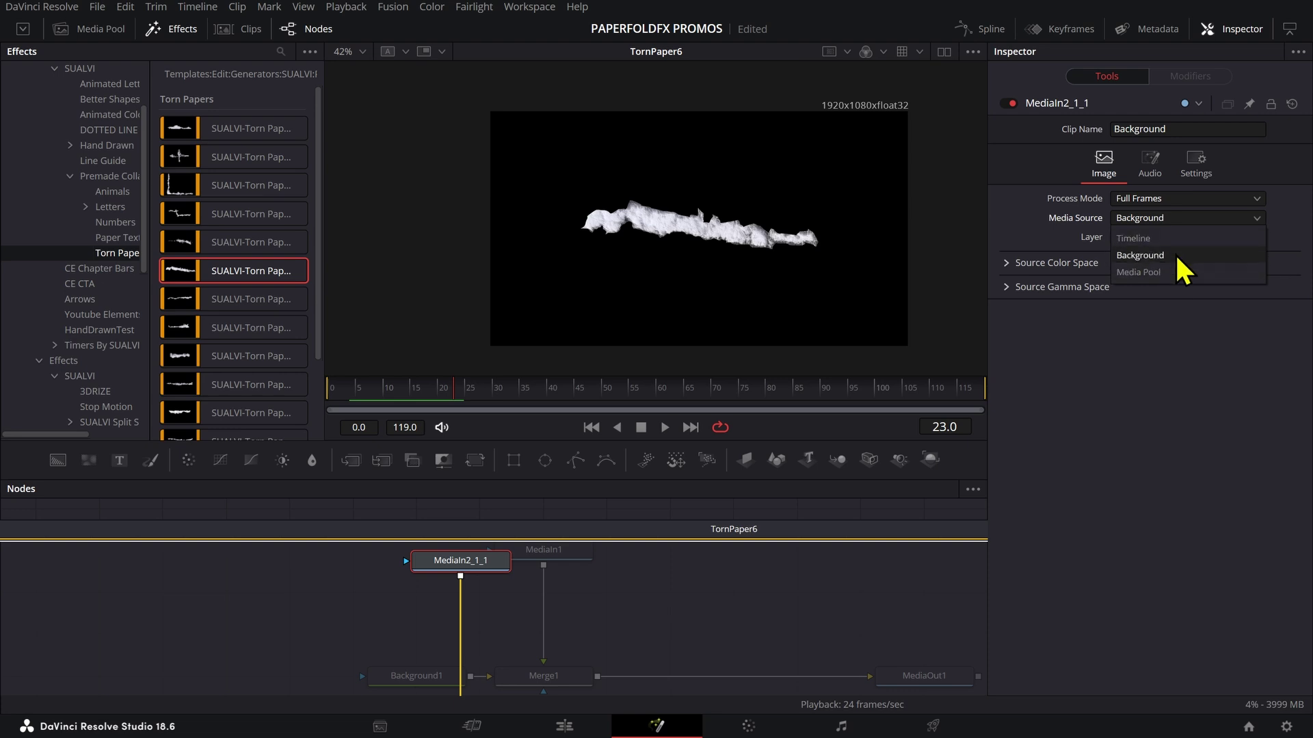
click(1175, 253)
Step: Inside the TornPaper6 group, replace MediaIn2_1_1's connection with a new solid color Background node with alpha 0
scroll(601, 592, down, 3)
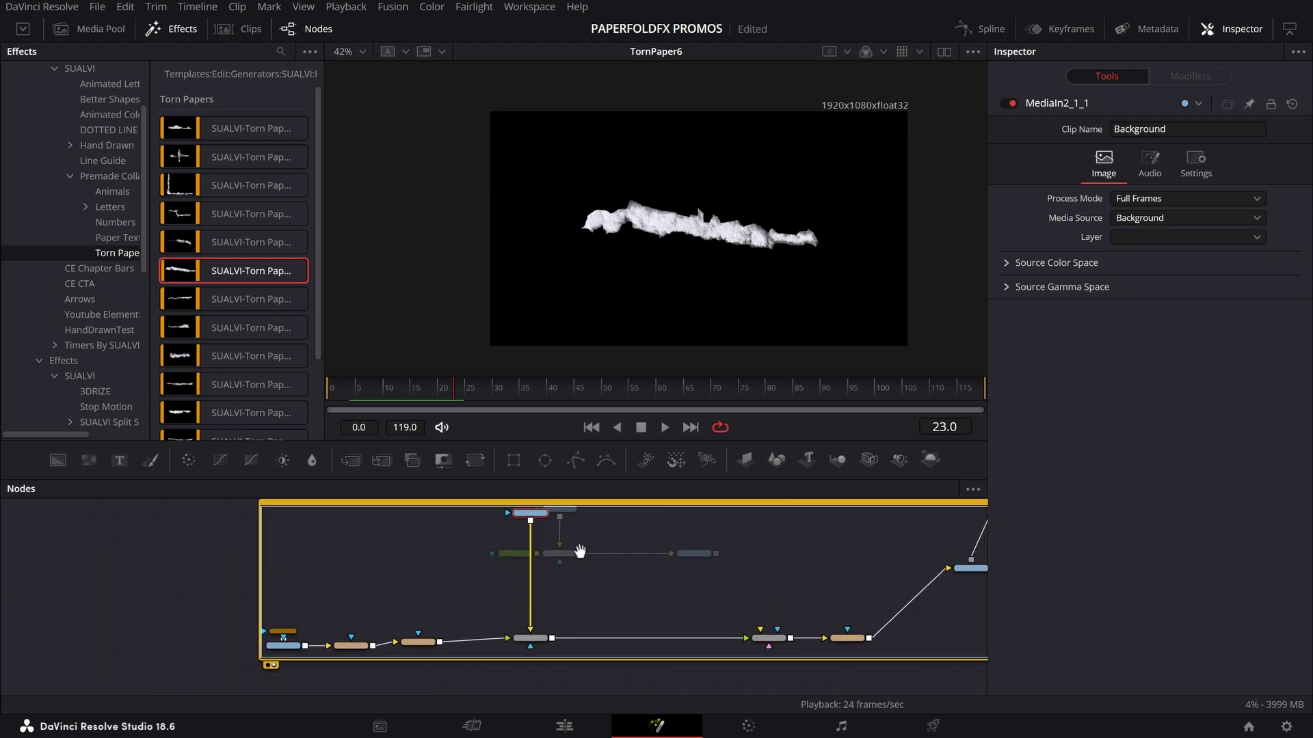
scroll(580, 551, down, 1)
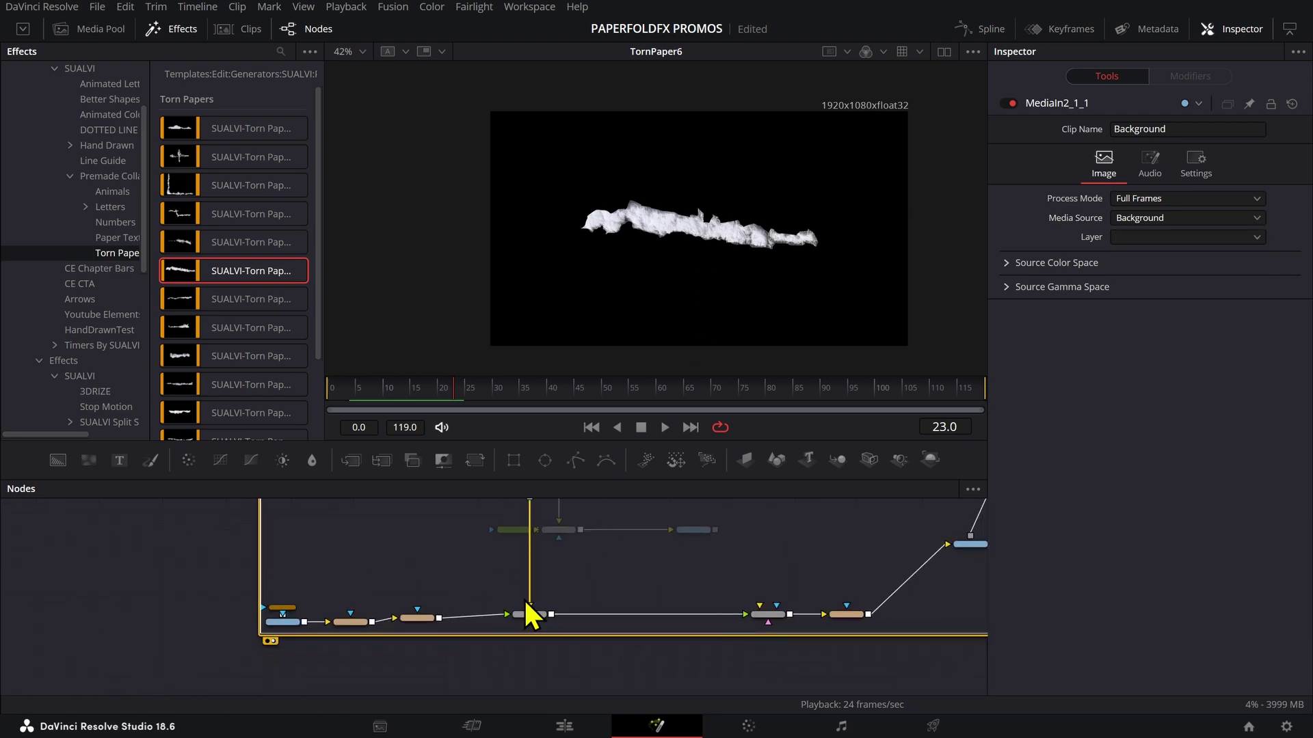
scroll(536, 606, up, 2)
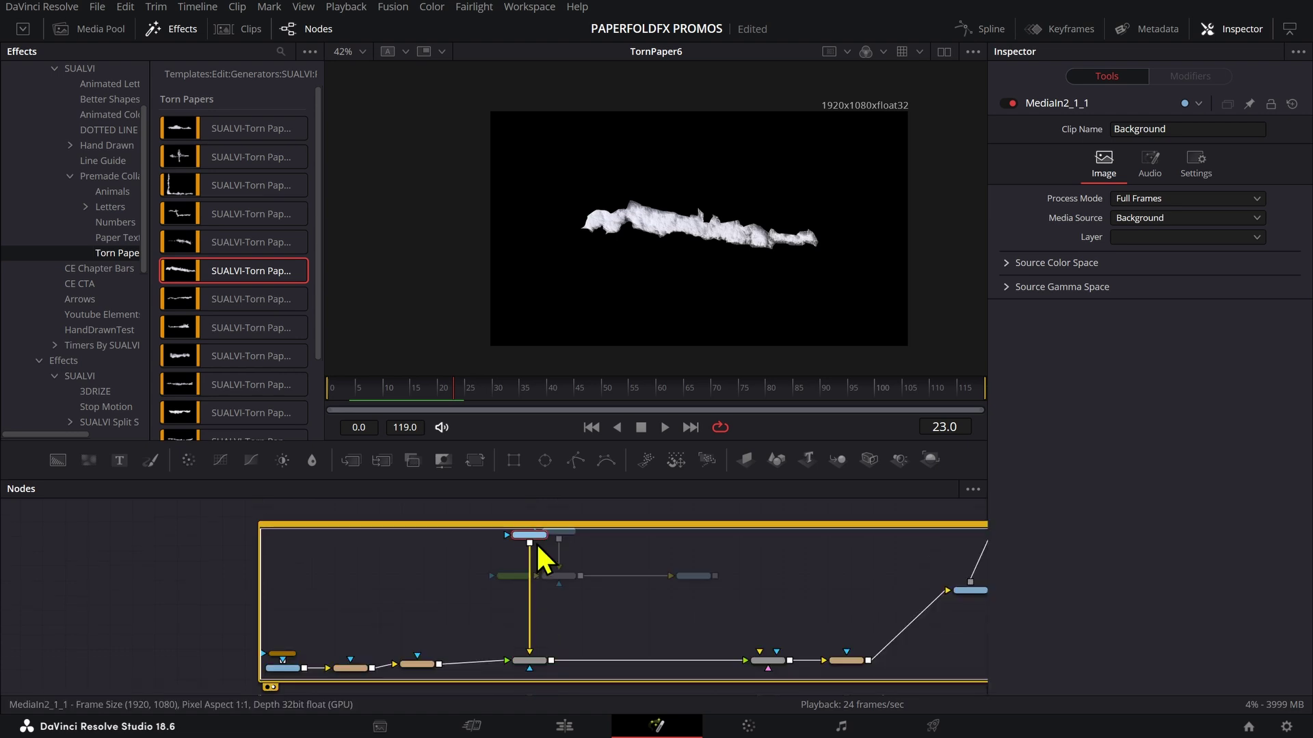
drag(536, 543, 540, 543)
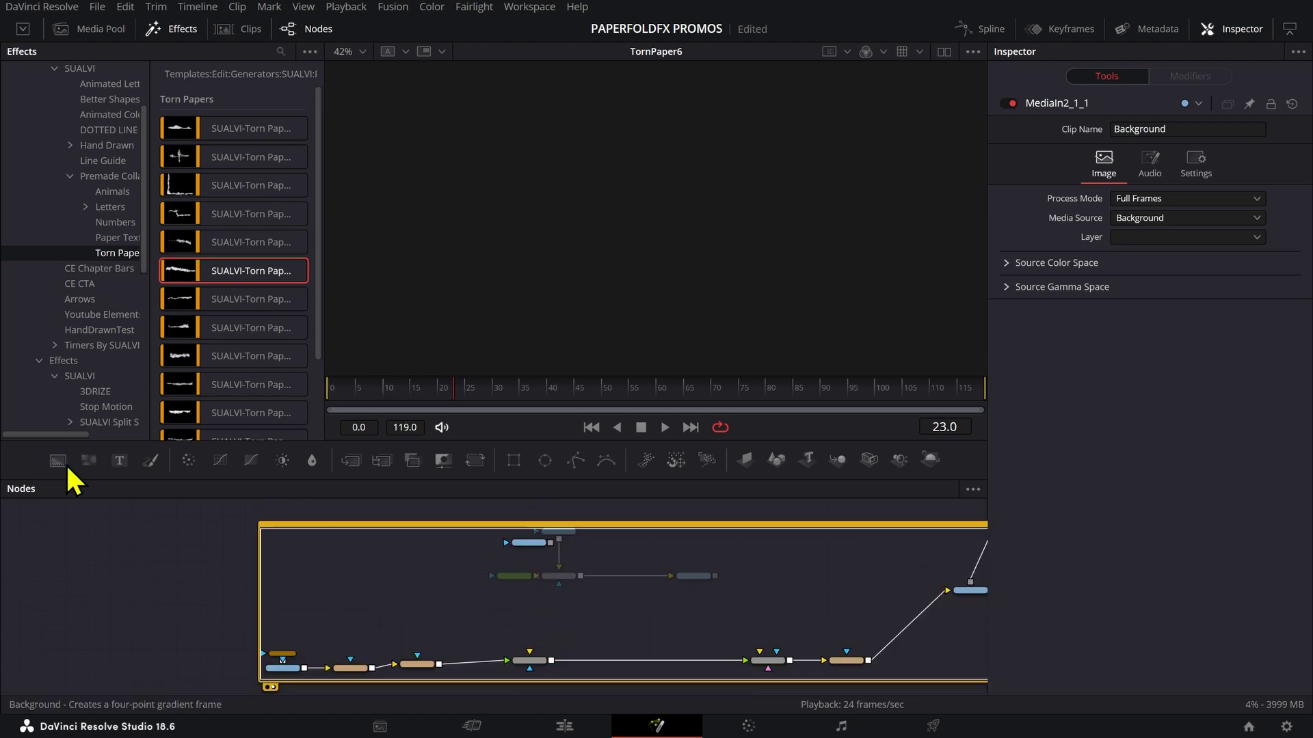
drag(66, 463, 534, 653)
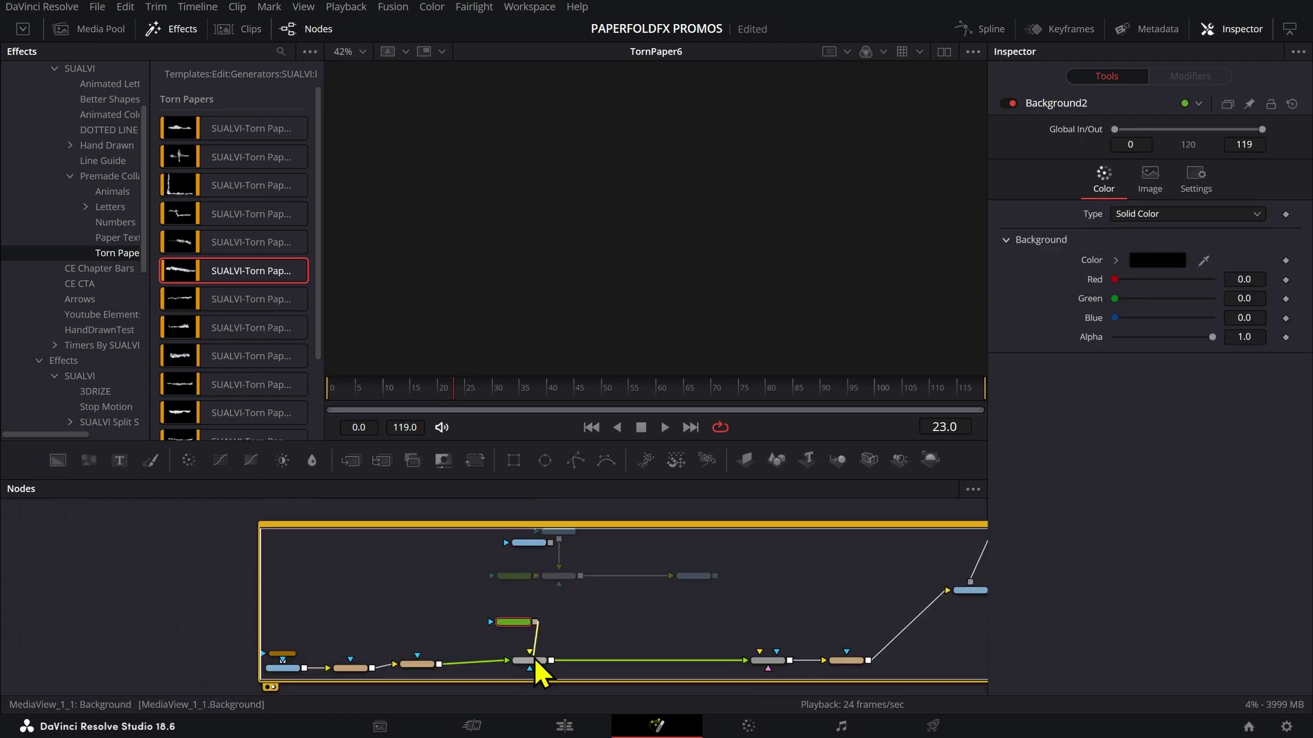
click(1243, 337)
text(0)
key(Return)
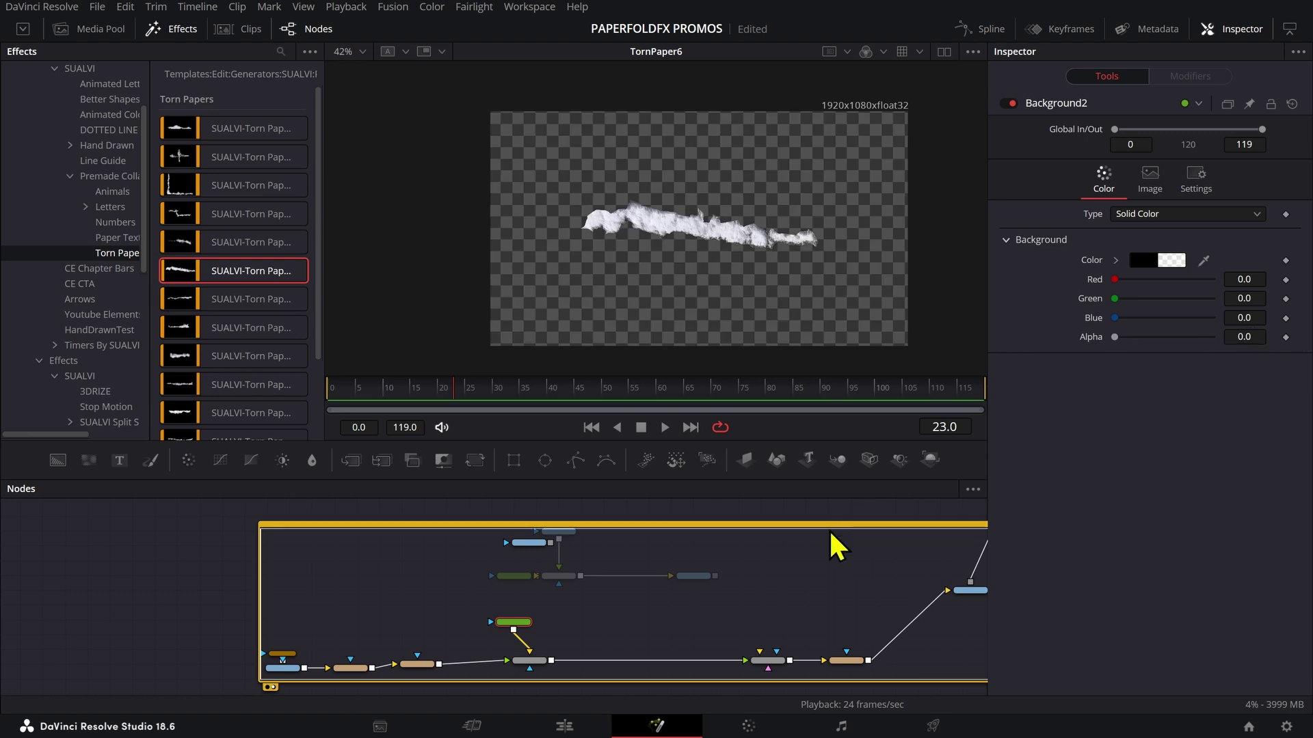
Step: Close the TornPaper6 group, view MediaOut1 and merge the torn paper over Merge1's output
drag(746, 545, 711, 544)
double_click(711, 544)
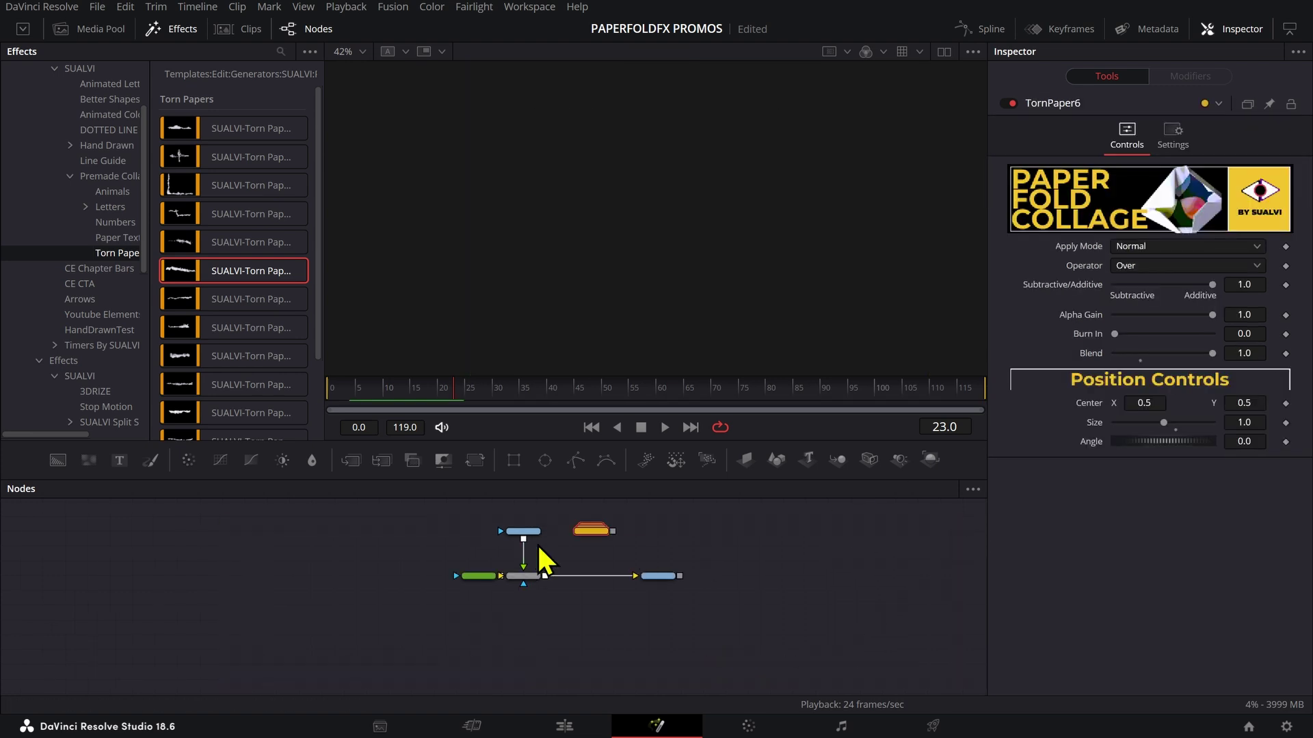
click(677, 592)
click(591, 530)
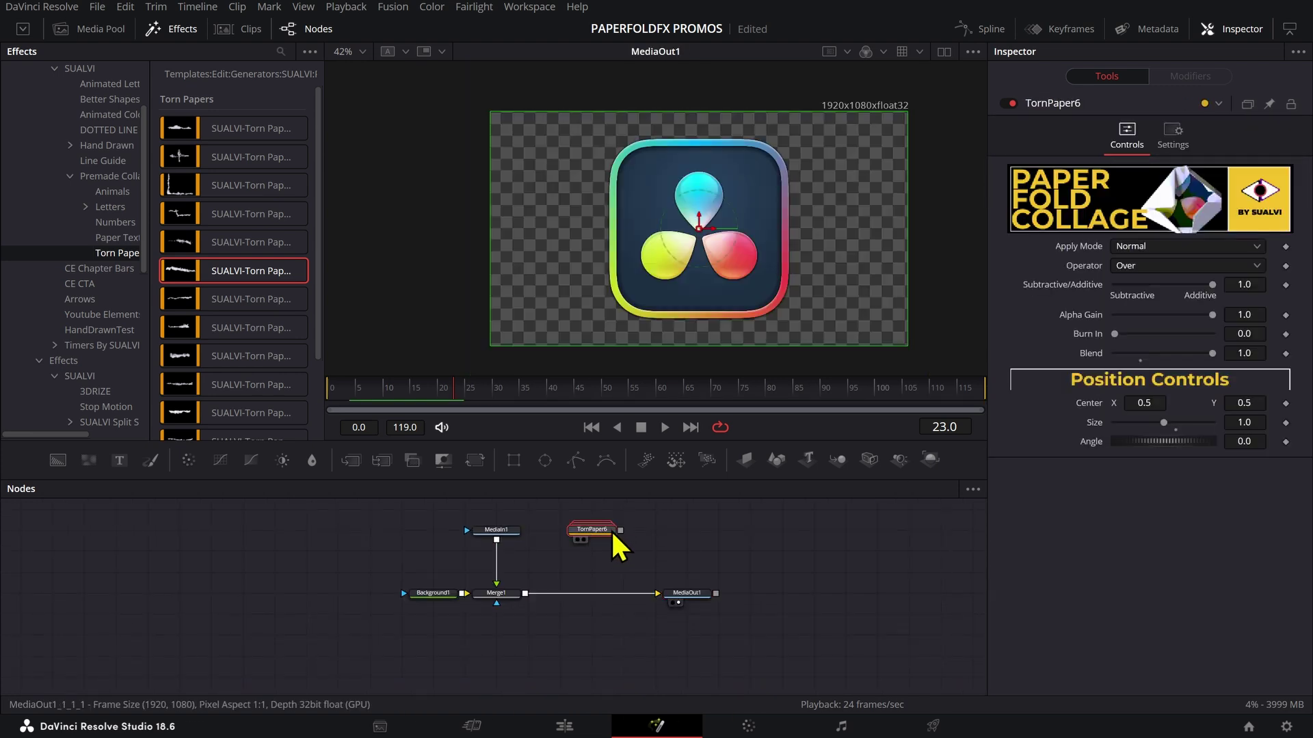
drag(620, 531, 530, 598)
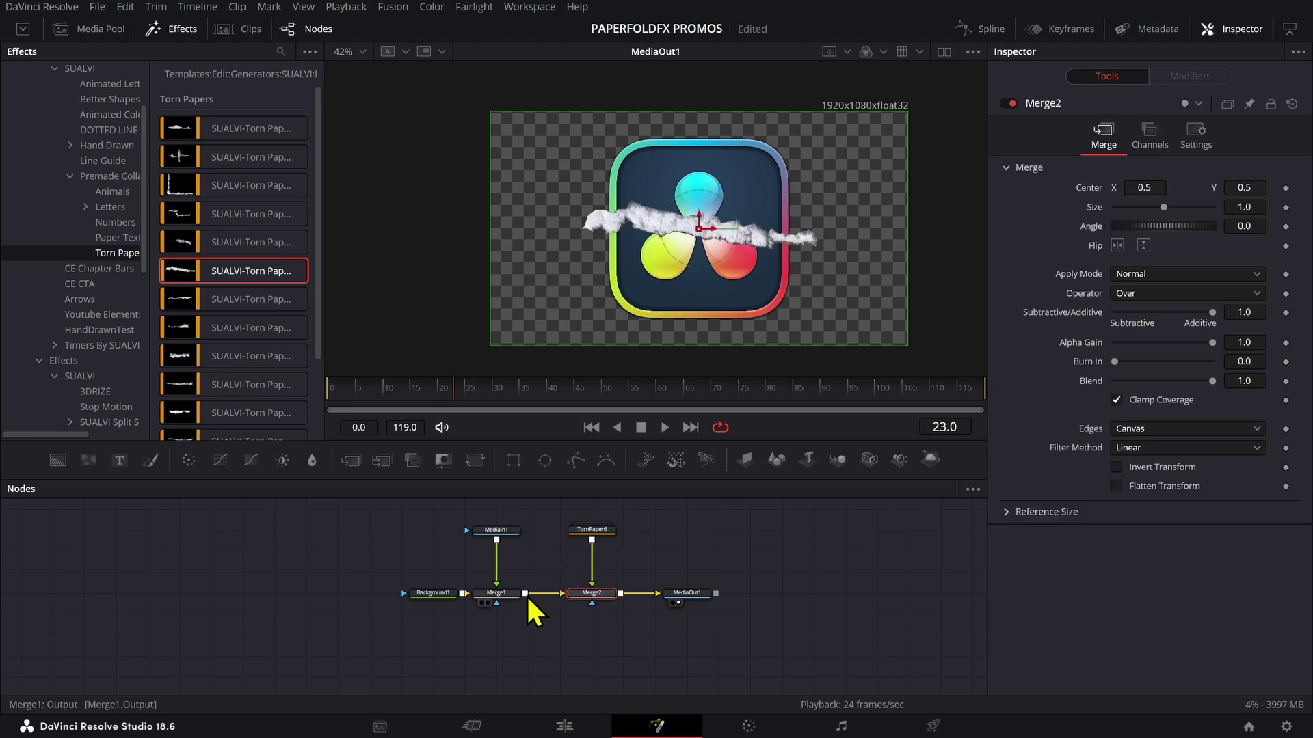
Step: Move the torn paper to about X 0.515, Y 0.516 over the logo, and delete it along with its merge node
click(609, 525)
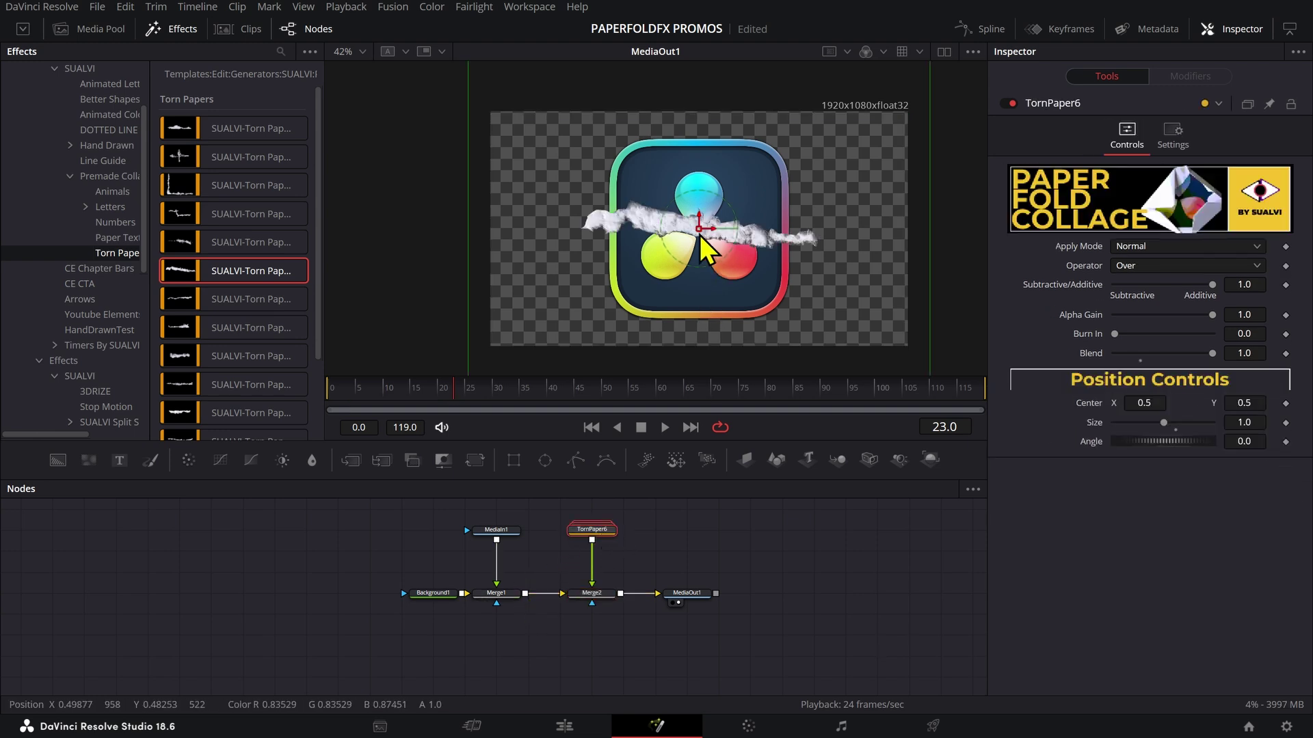
mouse_move(702, 229)
mouse_down()
mouse_move(694, 344)
mouse_move(712, 225)
mouse_up()
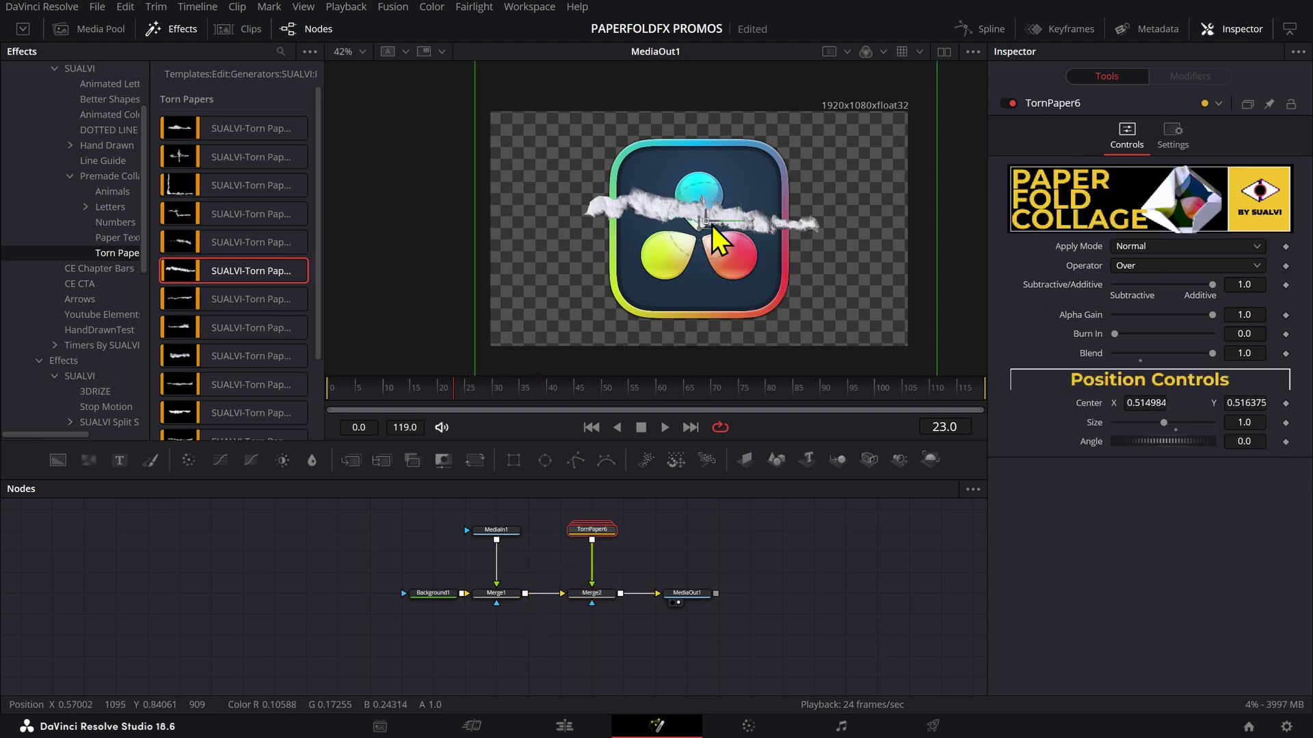
drag(626, 517, 567, 601)
key(Delete)
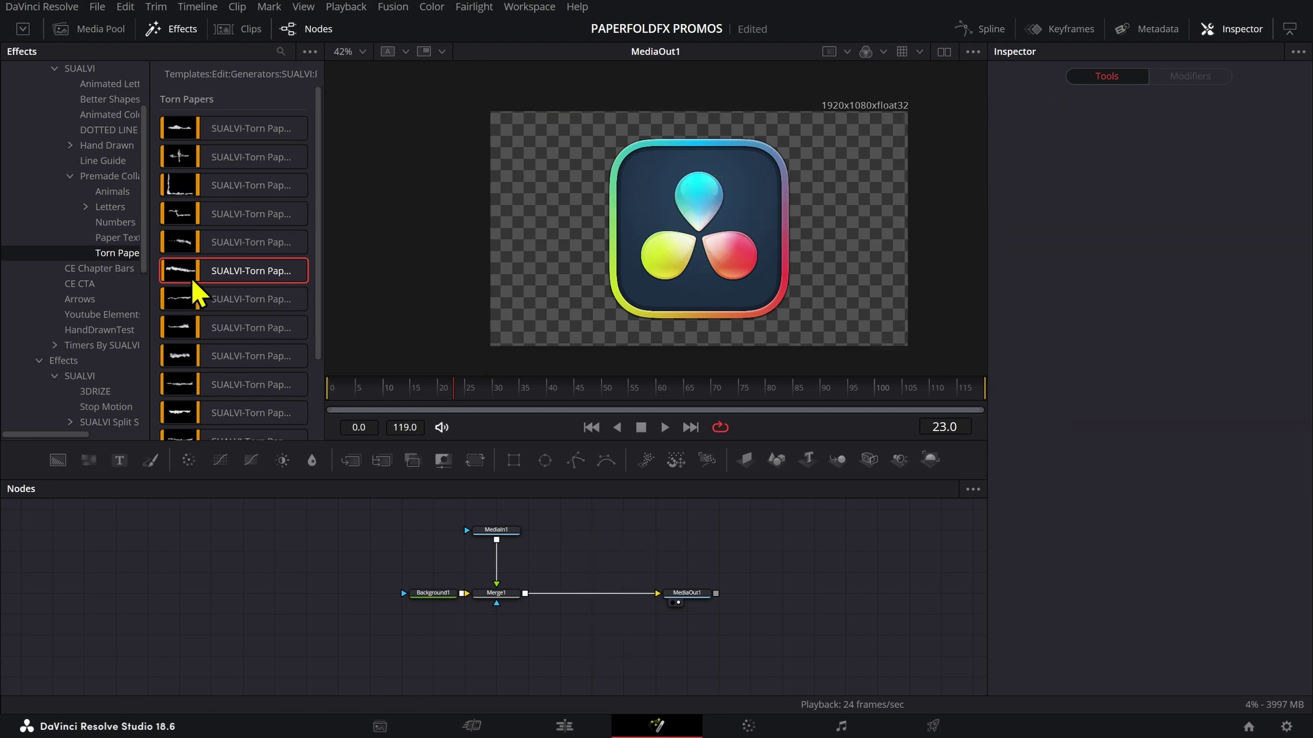
Step: Add the 3-2 element from the premade Numbers to the node graph and preview its unfolding animation
scroll(198, 287, up, 10)
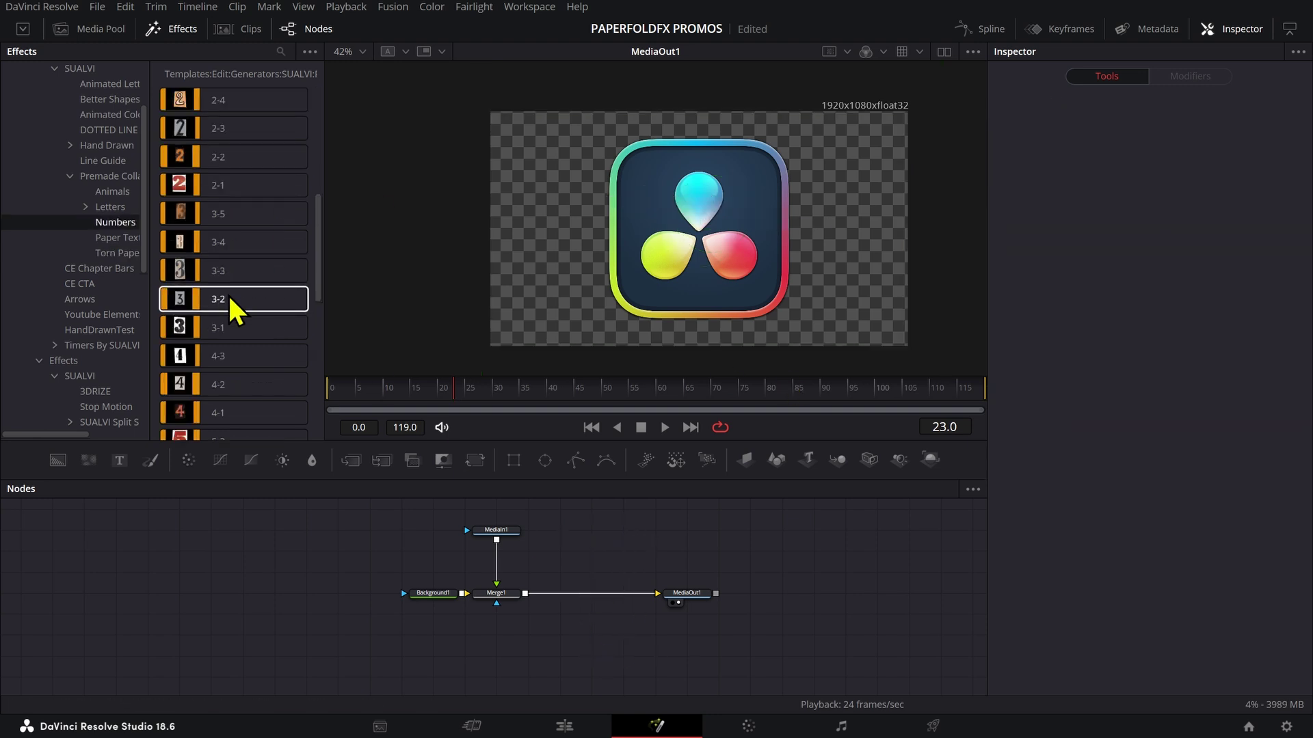
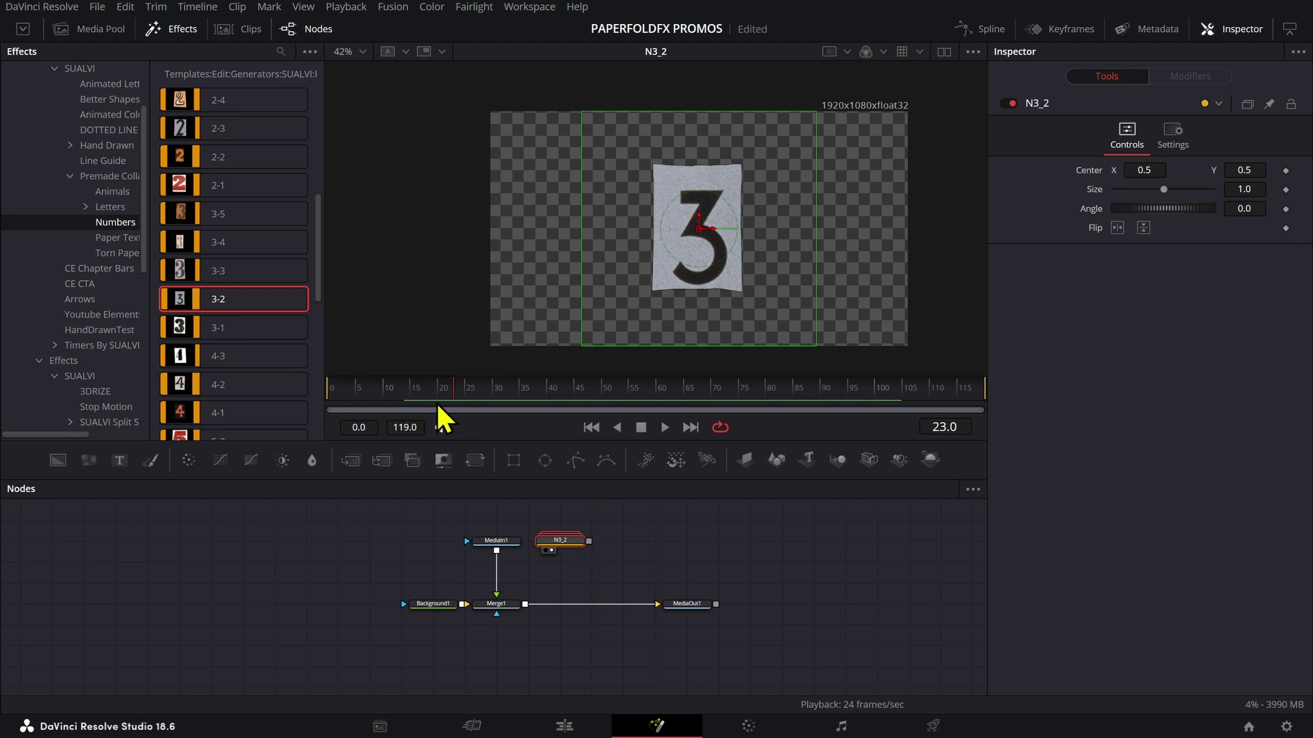
key(space)
key(space)
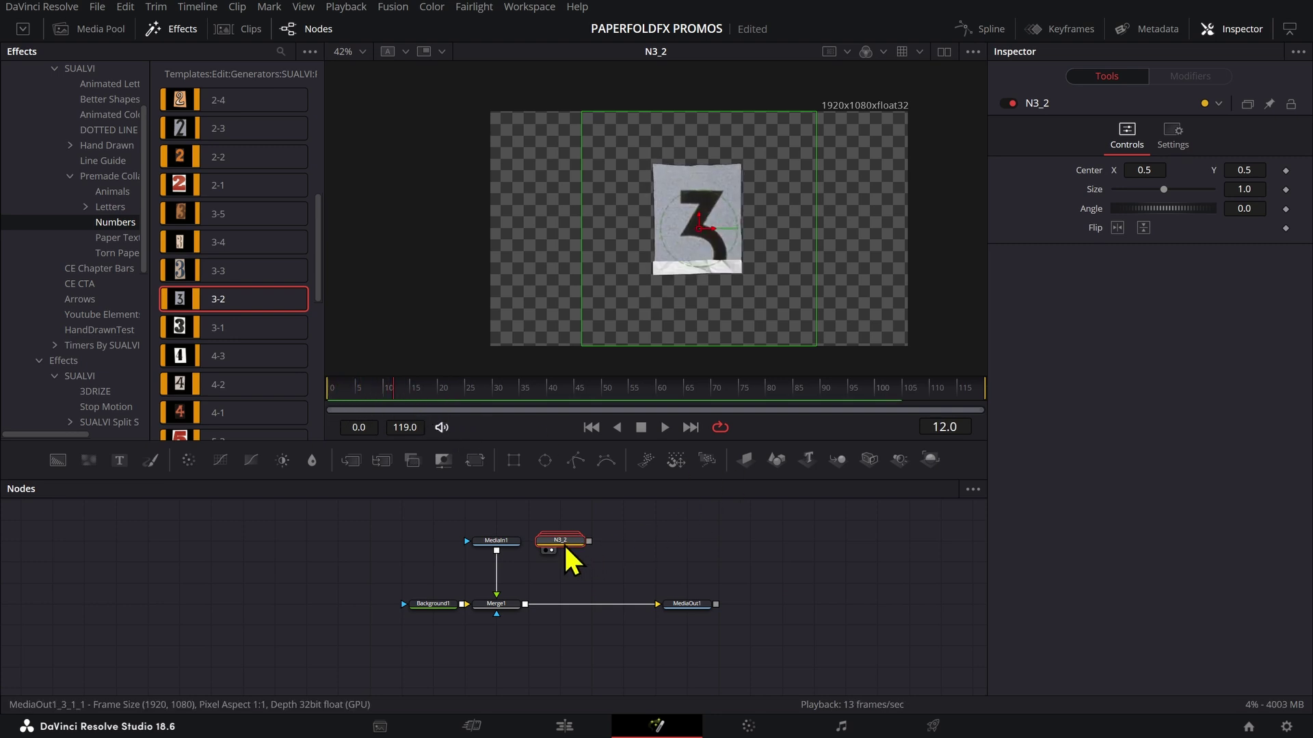
drag(413, 390, 522, 452)
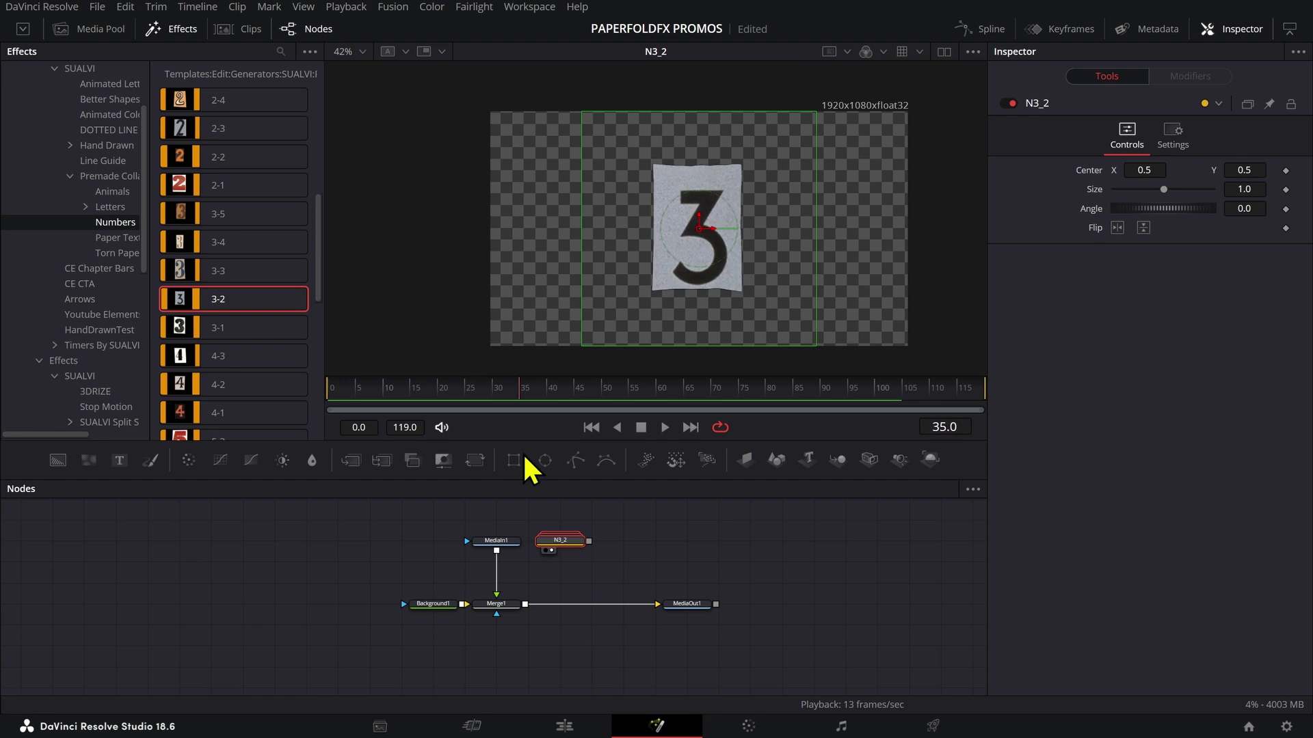
Step: Add a Time Stretcher node after N3_2 at frame 28, view its output and scrub through the frames
key(shift+space)
text(tim)
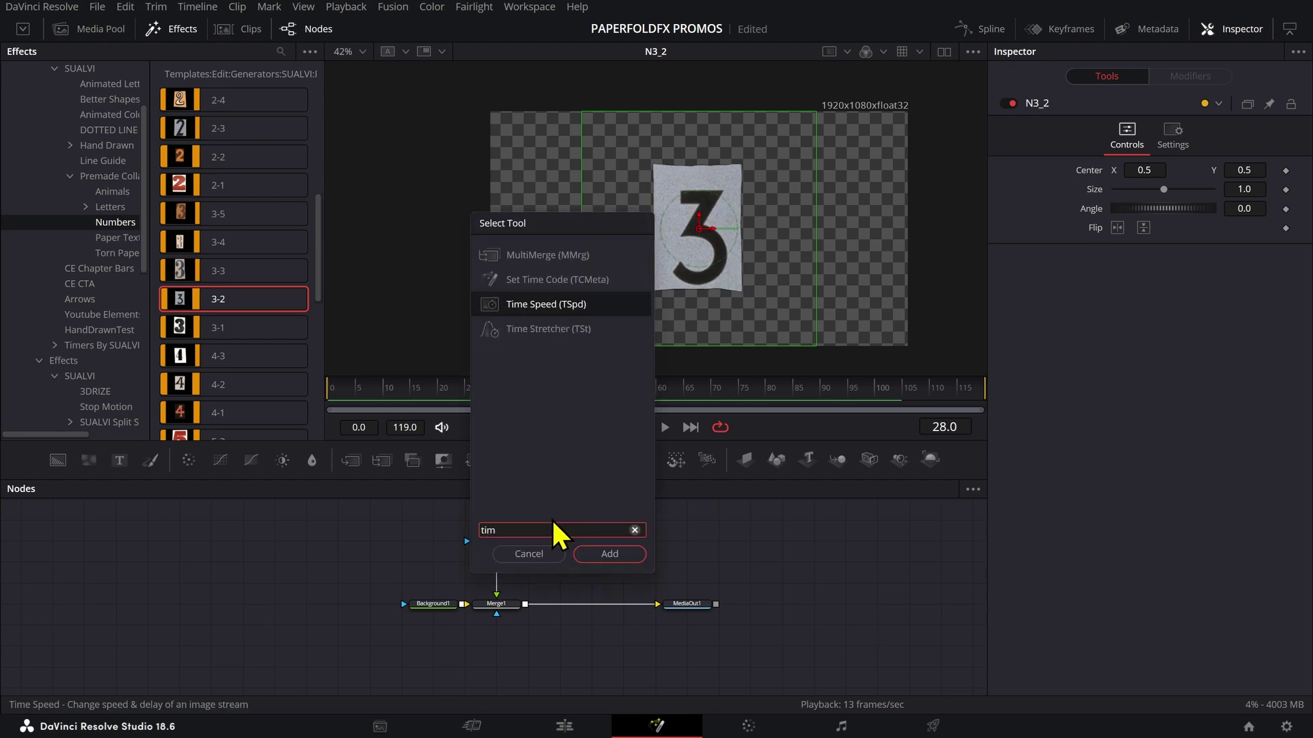
key(Down)
key(Return)
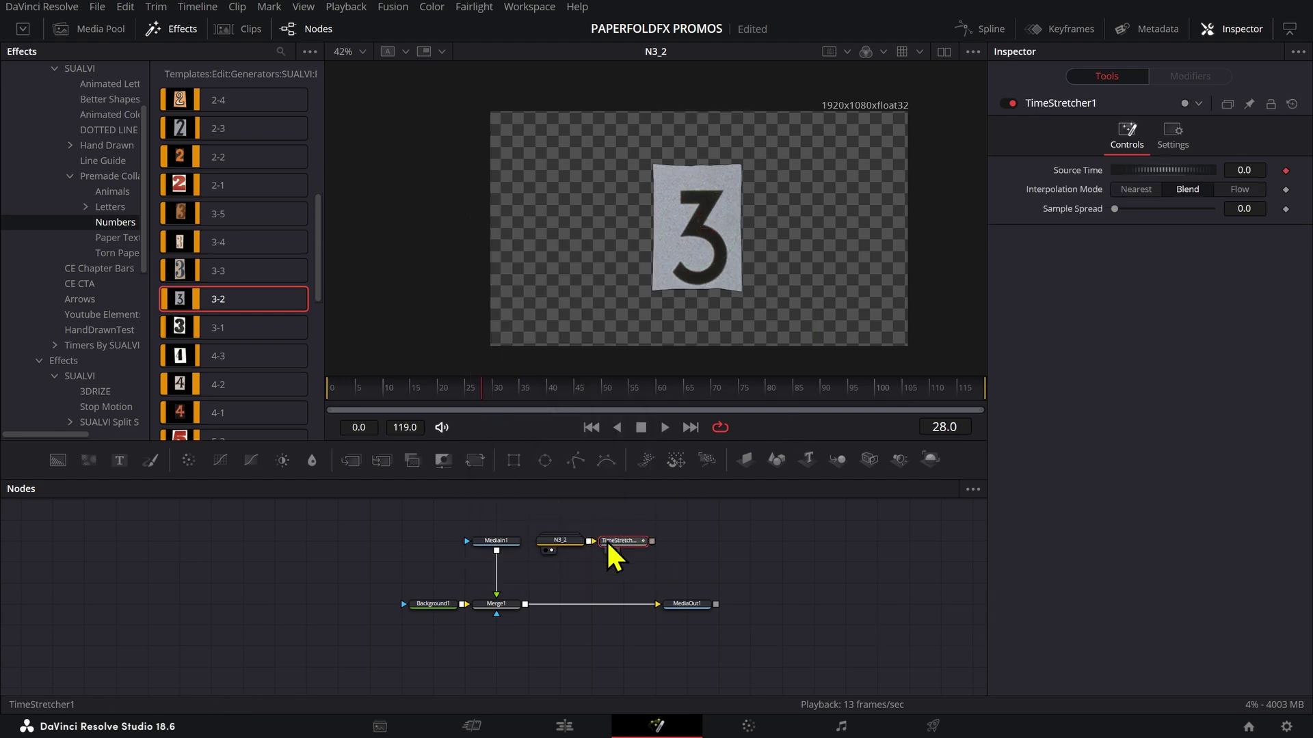
key(1)
click(525, 393)
drag(524, 393, 482, 400)
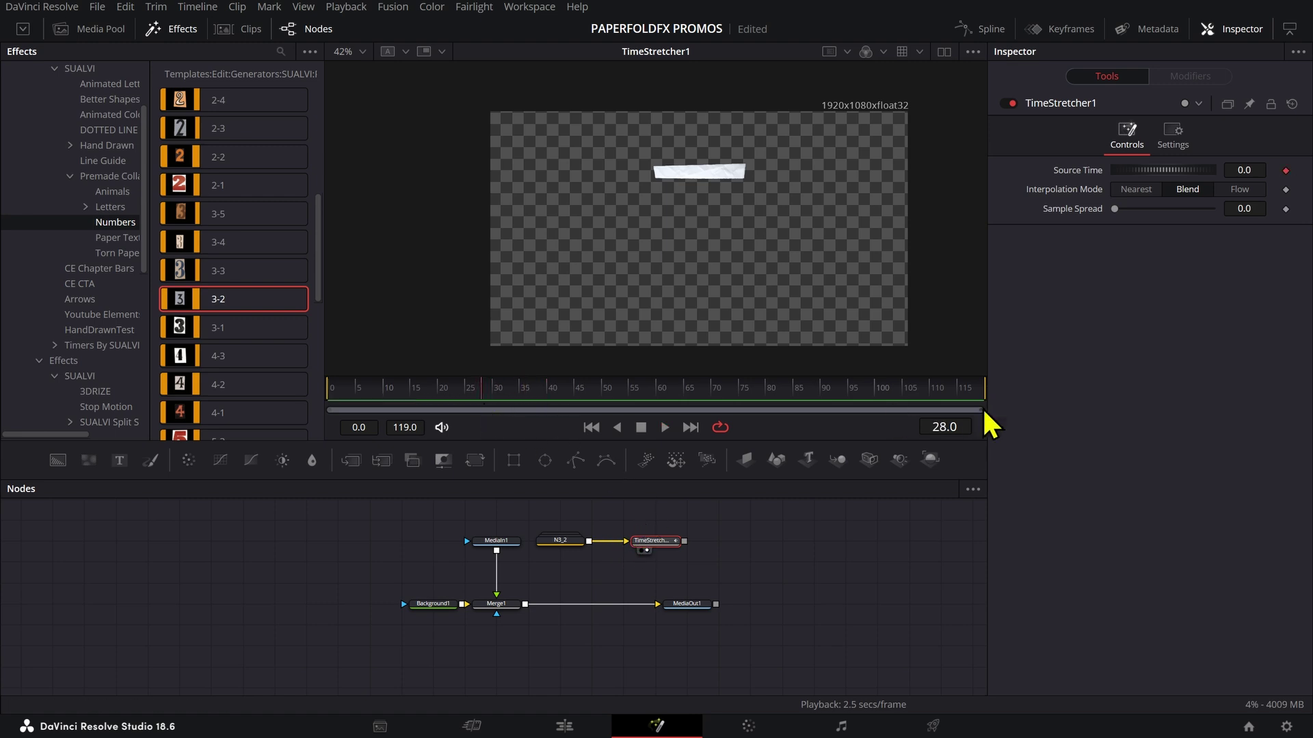
Step: Set the Time Stretcher's Source Time to 30 at frame 58 and scrub through the retimed unfolding animation
click(964, 427)
text(58)
key(Return)
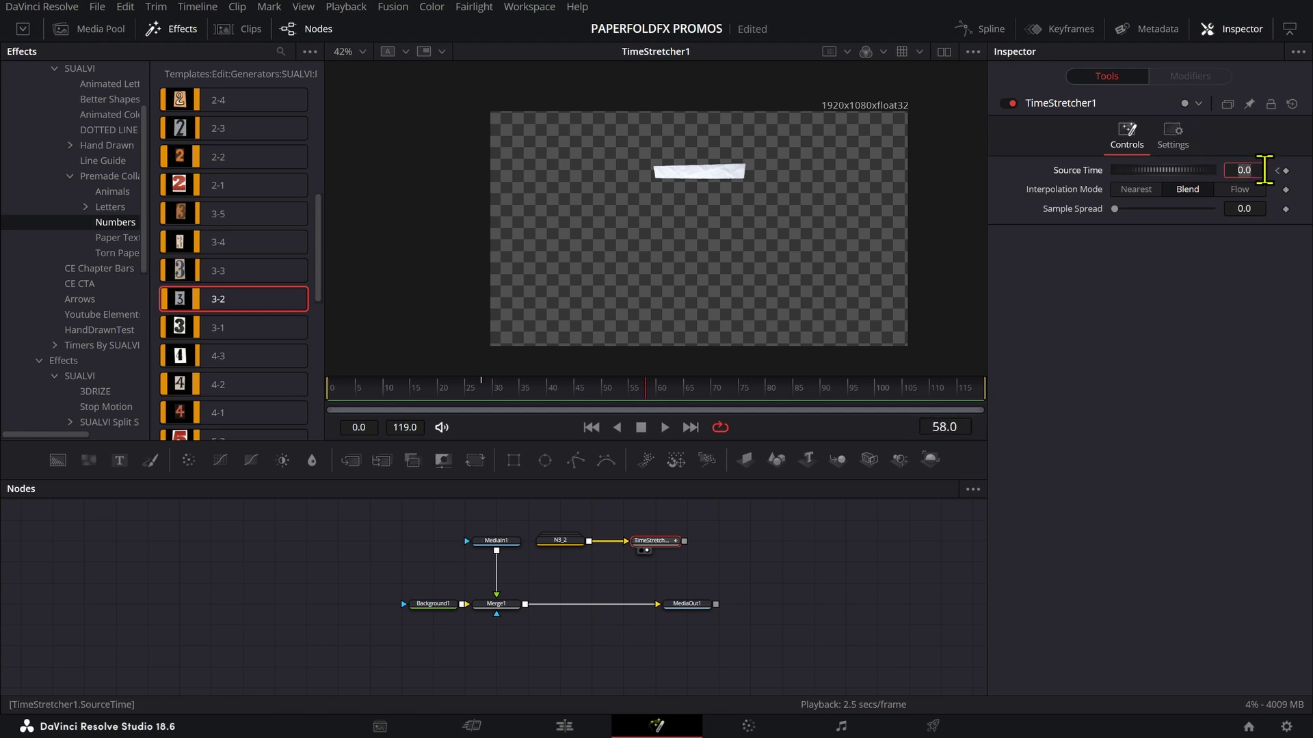
text(30)
key(Tab)
drag(499, 391, 636, 408)
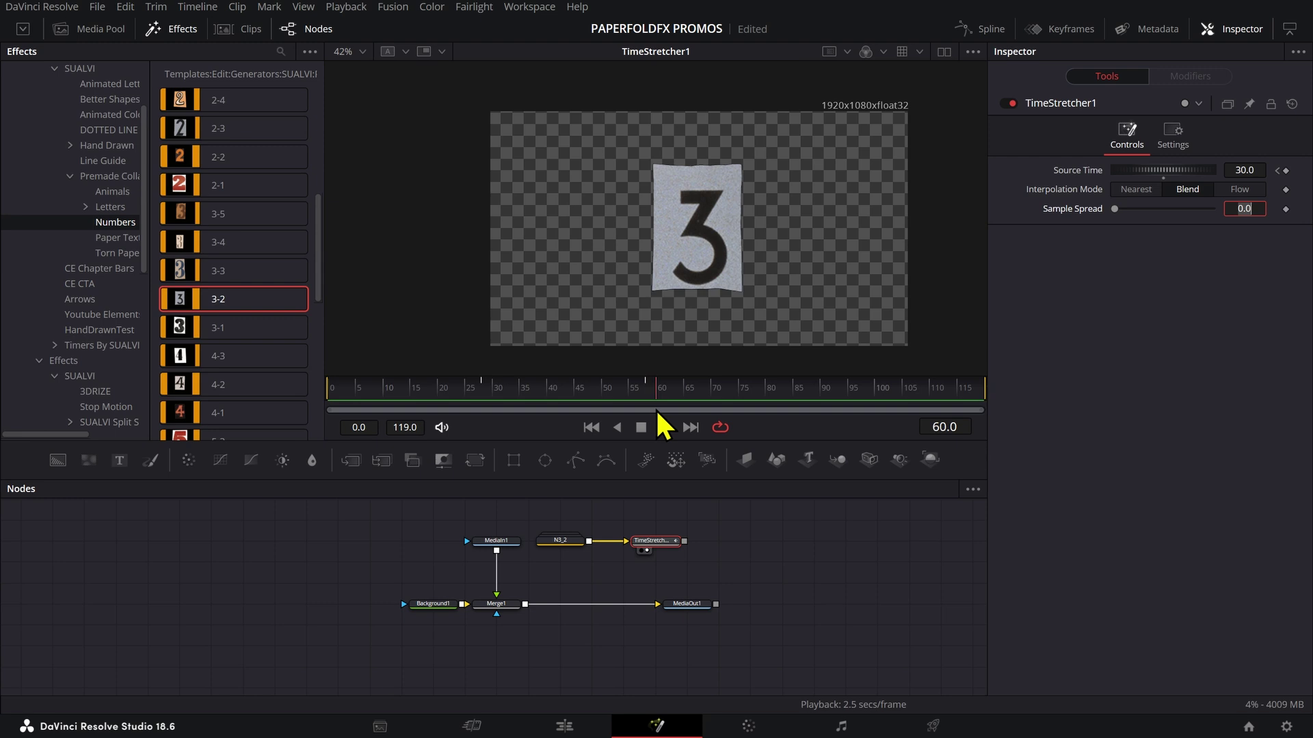
Step: Delete the N3_2 and Time Stretcher nodes from the node graph
drag(784, 520, 581, 556)
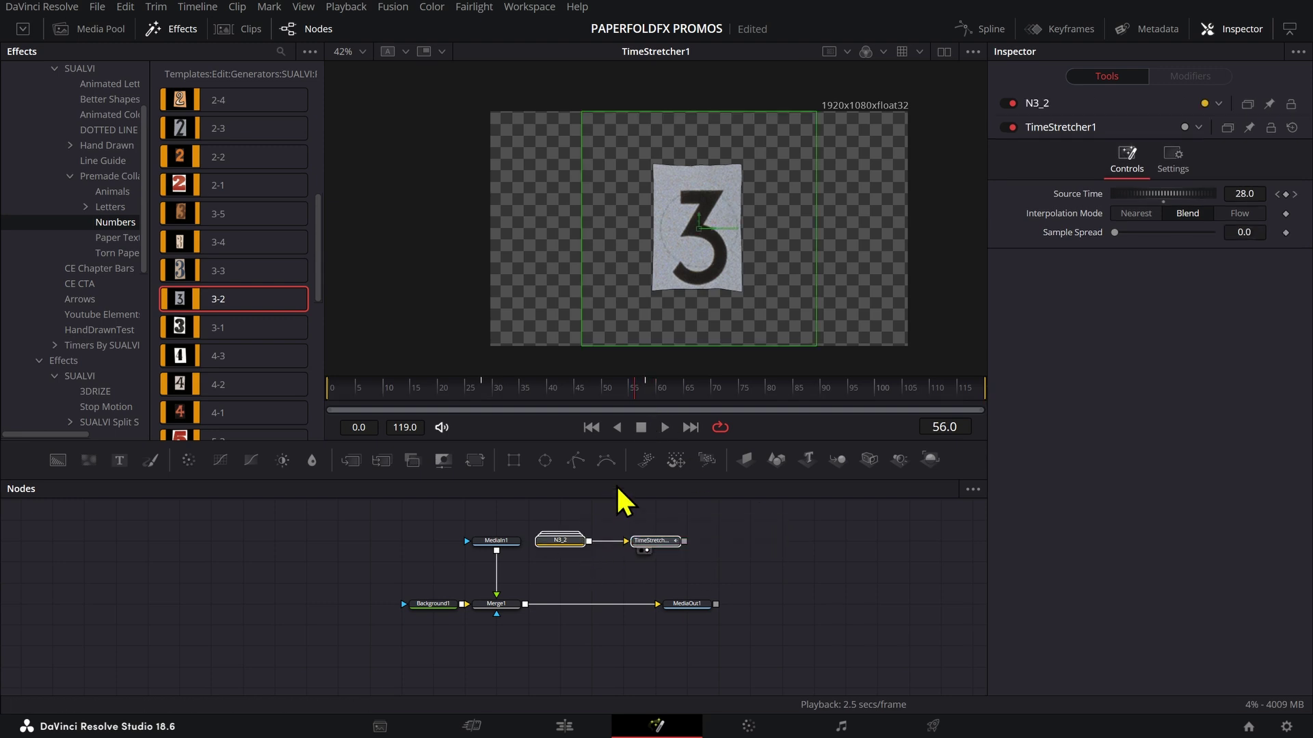
drag(493, 410, 535, 410)
drag(711, 525, 560, 577)
key(Delete)
Step: Insert the PFC-4 Paper FoldFX effect between MediaIn1 and Merge1, view MediaOut1 and play its opening animation
scroll(96, 250, down, 3)
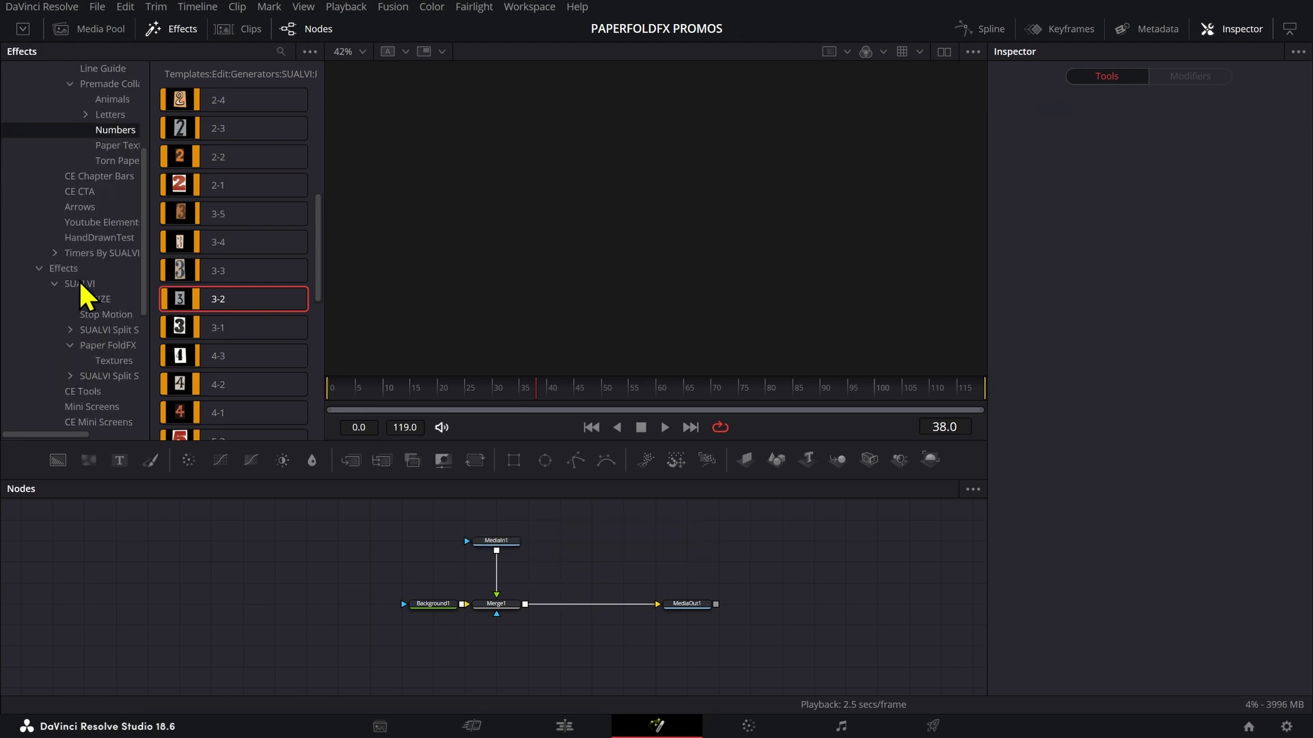
click(110, 346)
drag(173, 335, 502, 506)
click(678, 610)
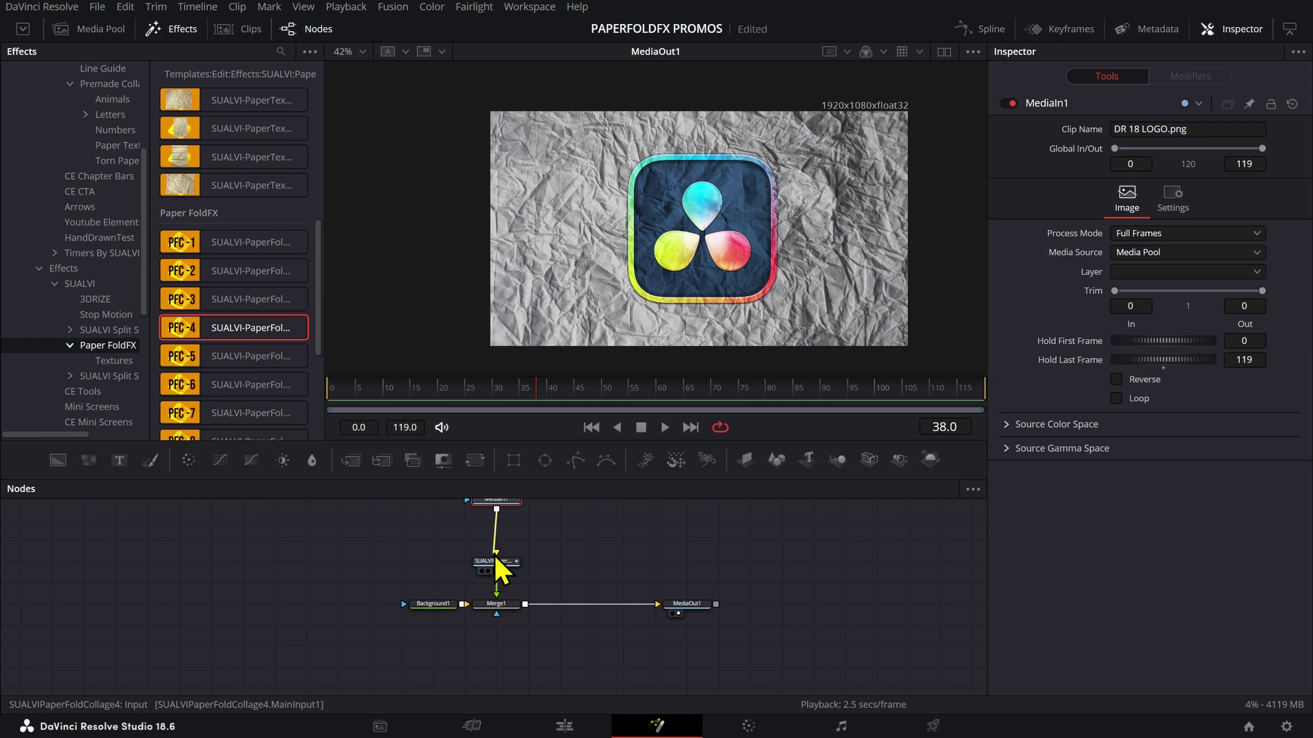
click(381, 394)
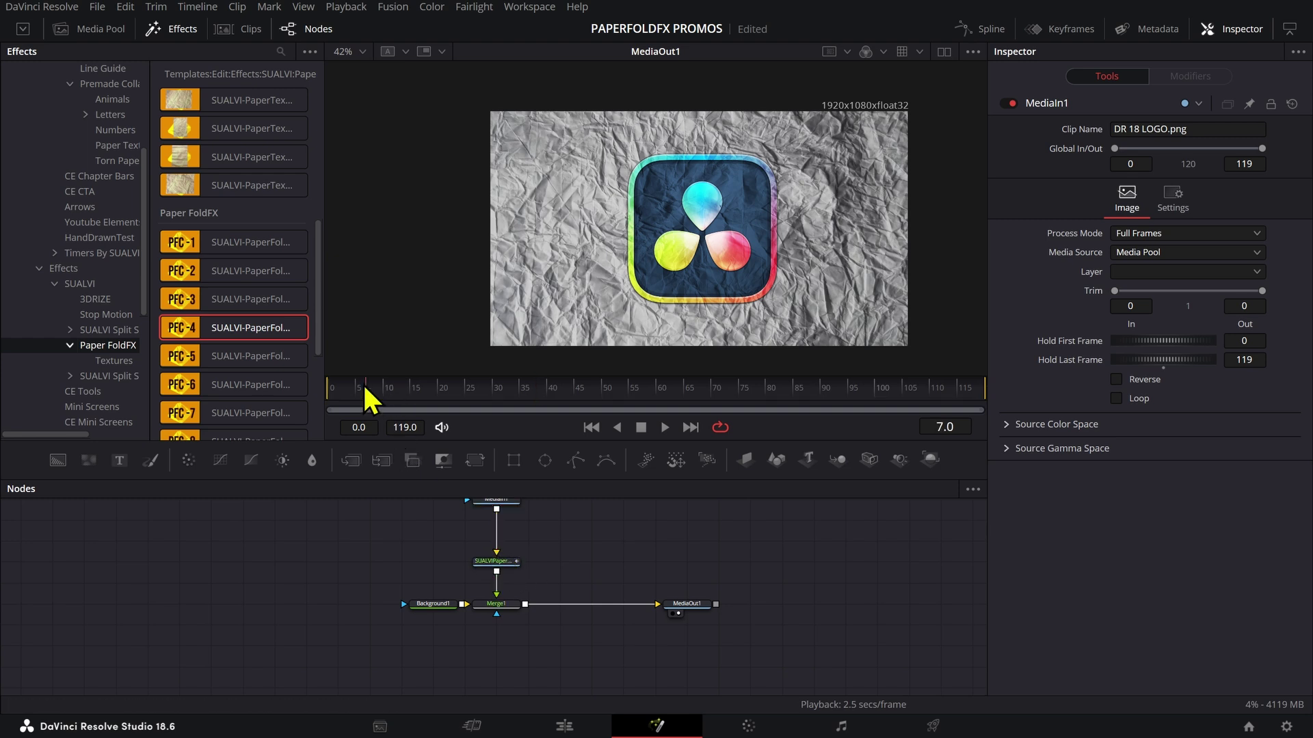
key(space)
key(space)
Step: Set the paper fold effect's overall size to 0.351, turn off Paper View Control and scrub through the logo's unfolding
click(510, 563)
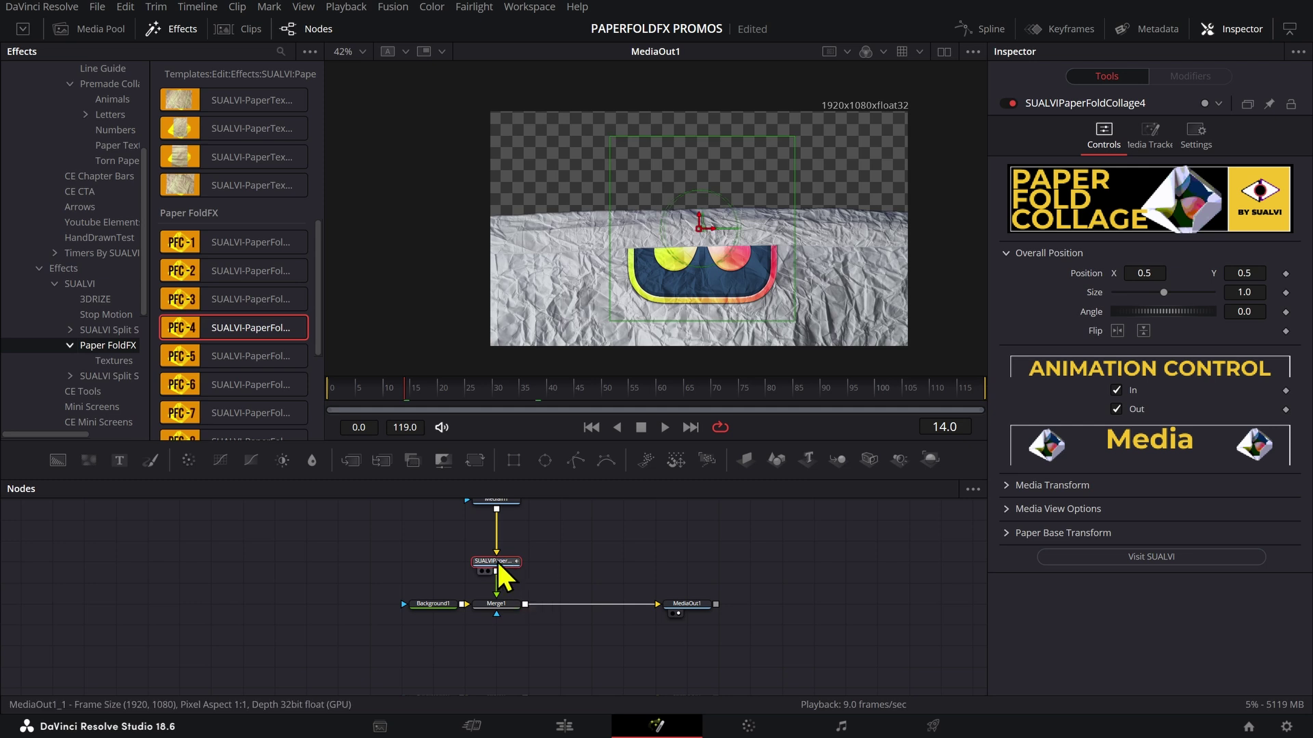
drag(1247, 292, 1196, 292)
click(1053, 485)
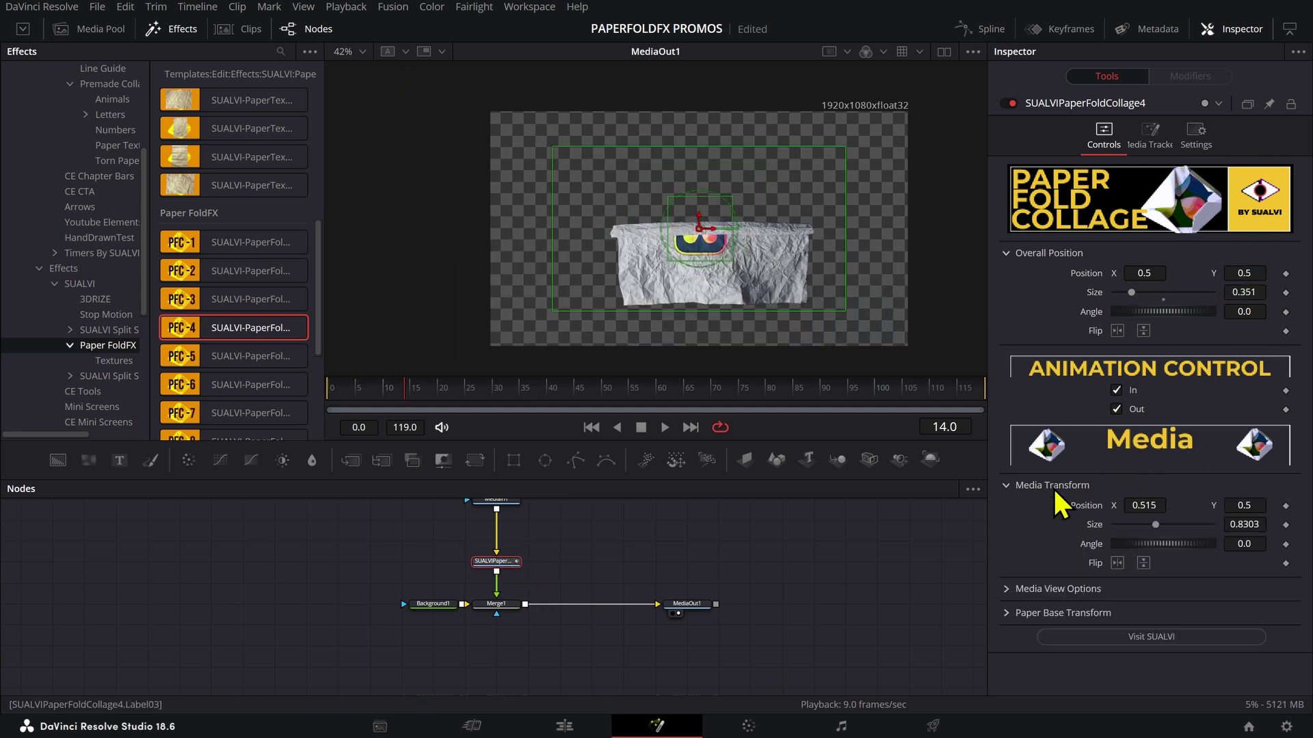
click(1094, 588)
drag(512, 563, 514, 543)
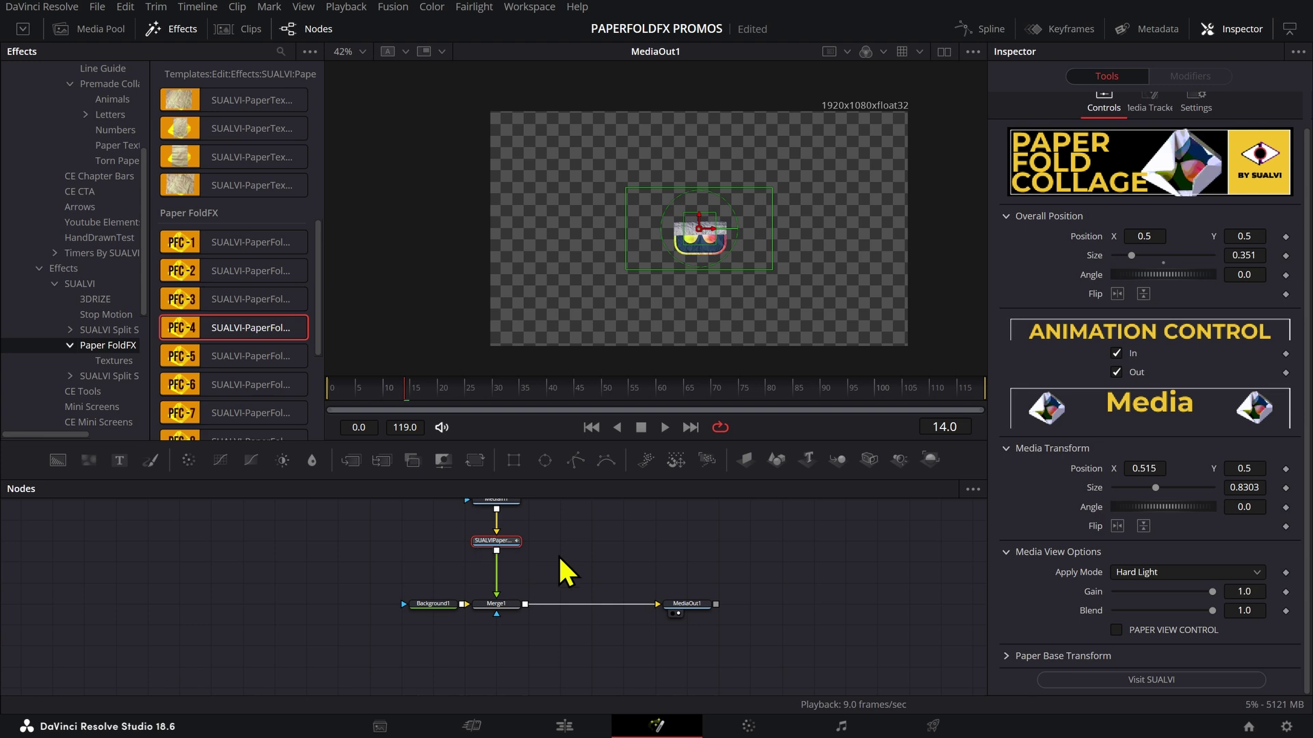
click(349, 396)
drag(347, 396, 465, 400)
Step: Insert a Time Stretcher node between the paper fold effect and Merge1 at frame 25 and check the following frames
key(shift+space)
text(tim)
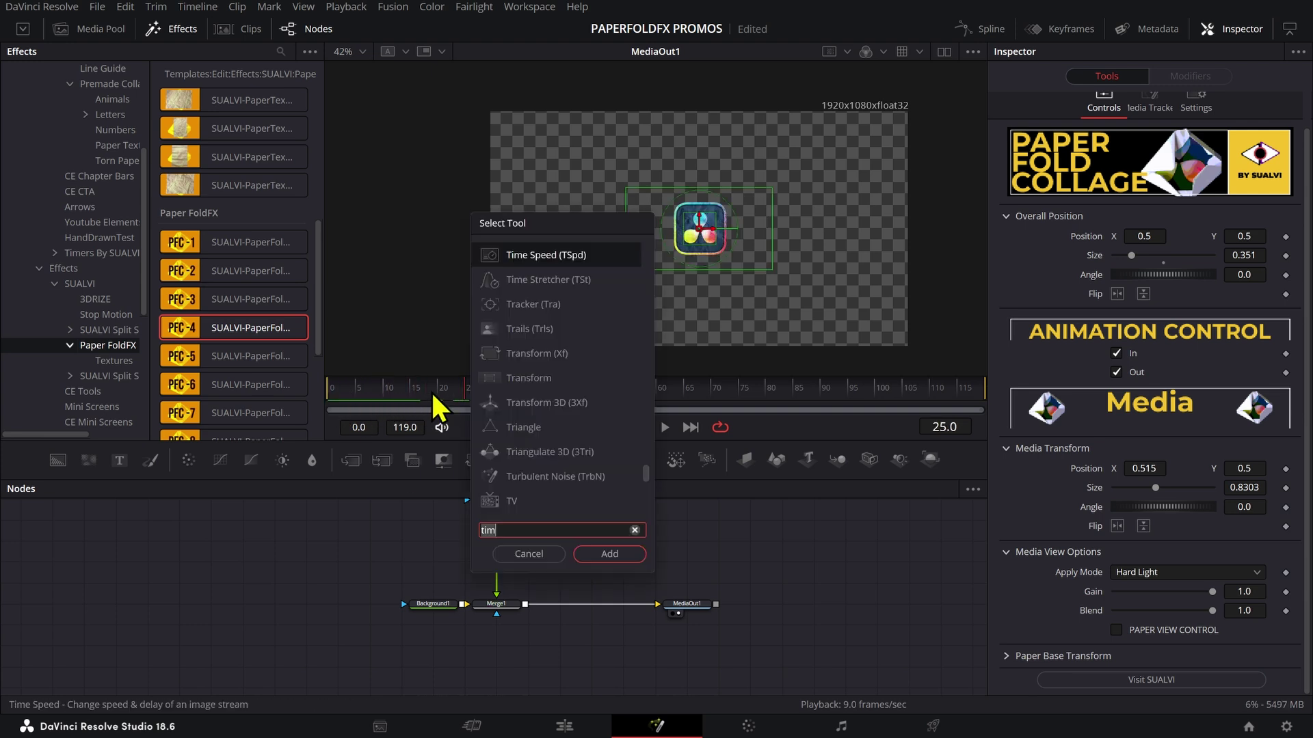
key(Down)
key(Return)
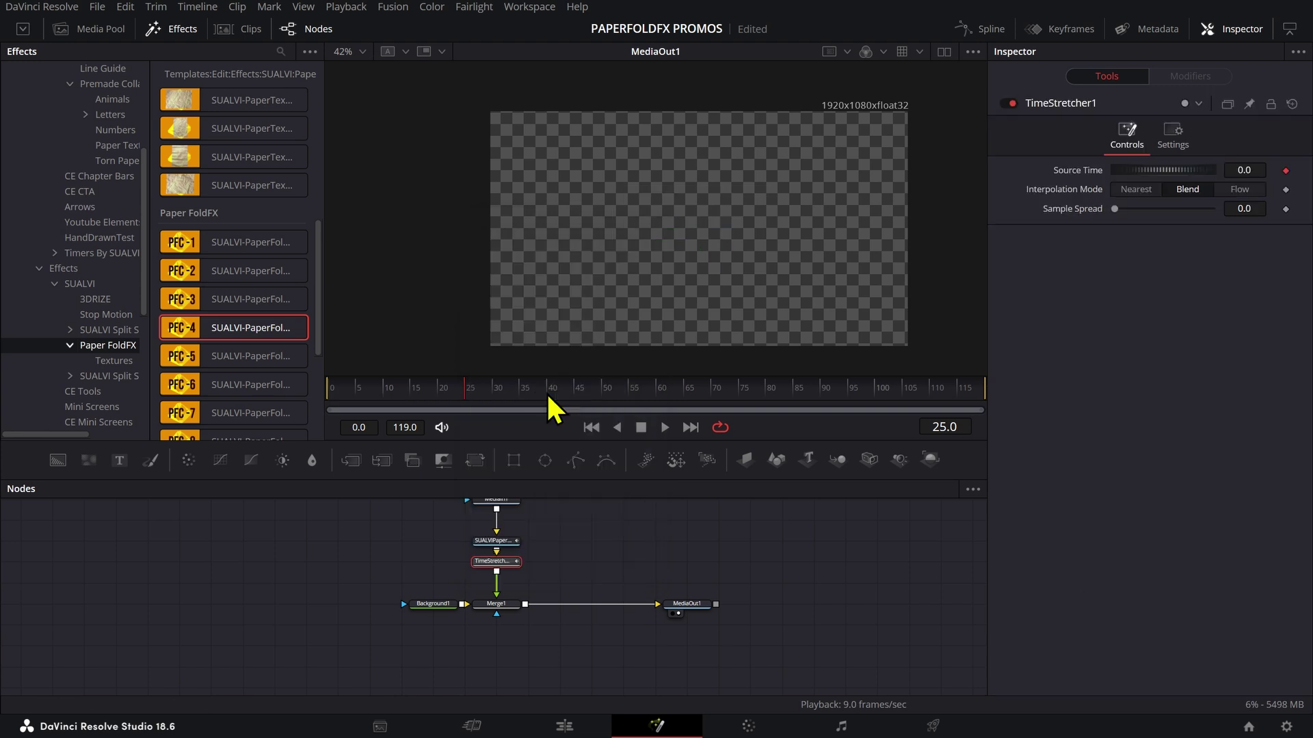
click(479, 396)
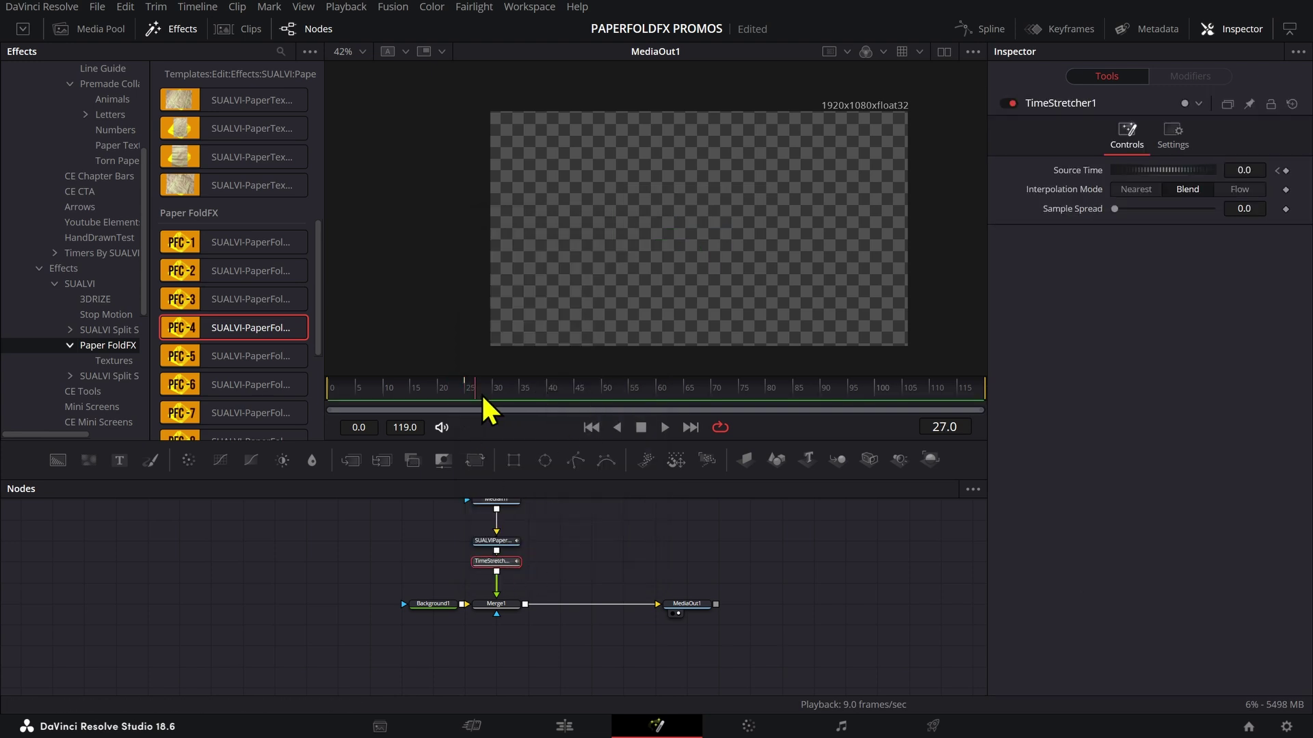
click(472, 392)
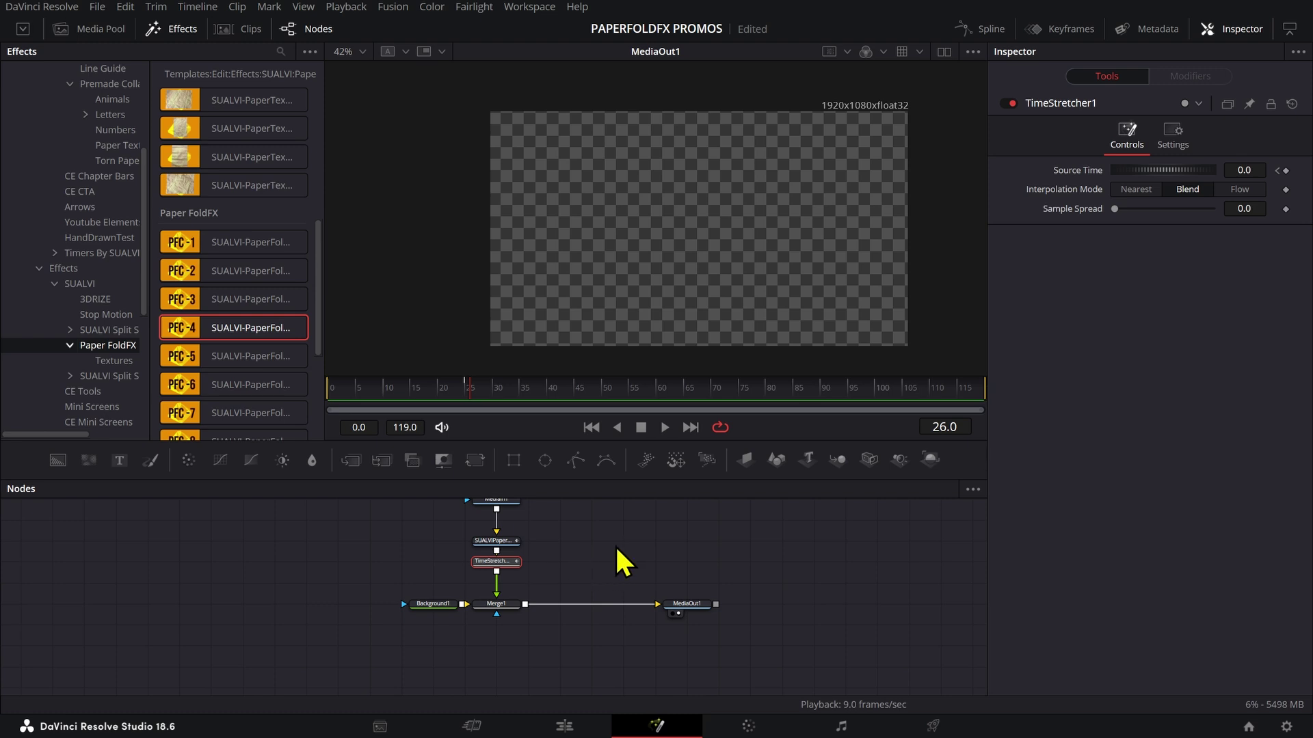
click(543, 571)
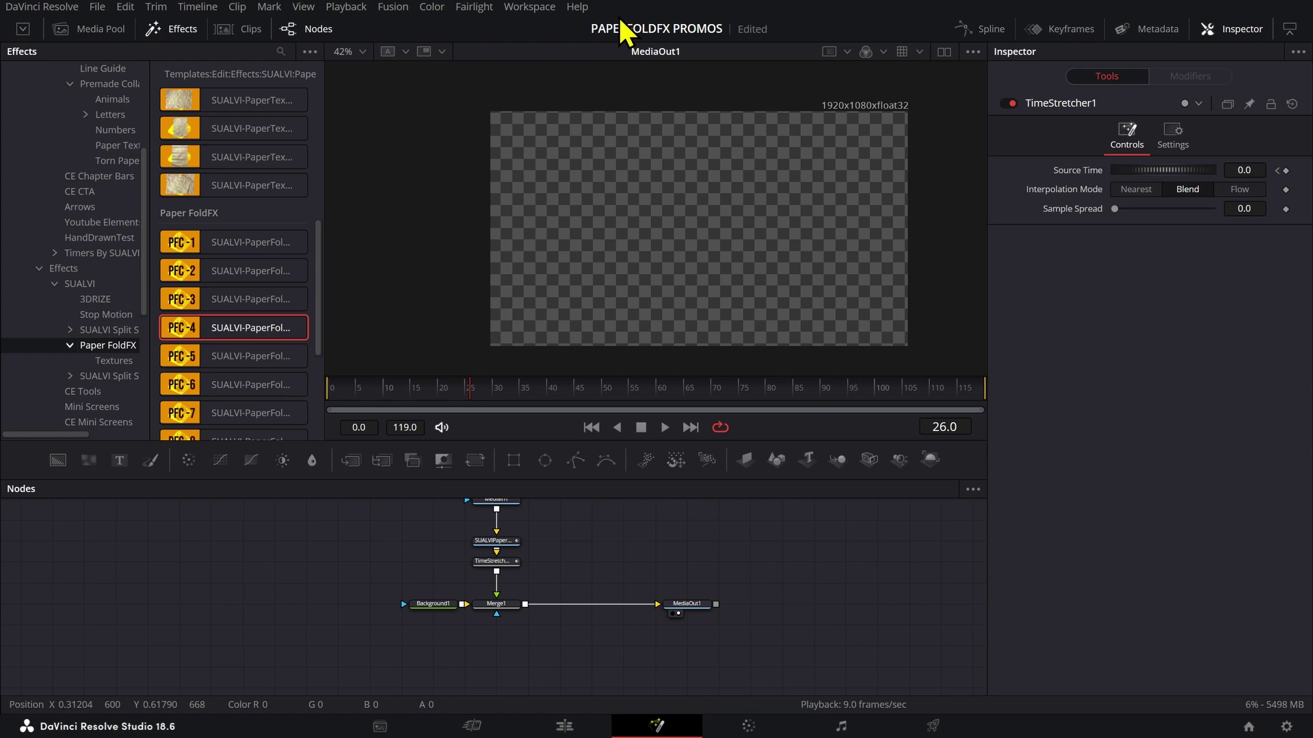